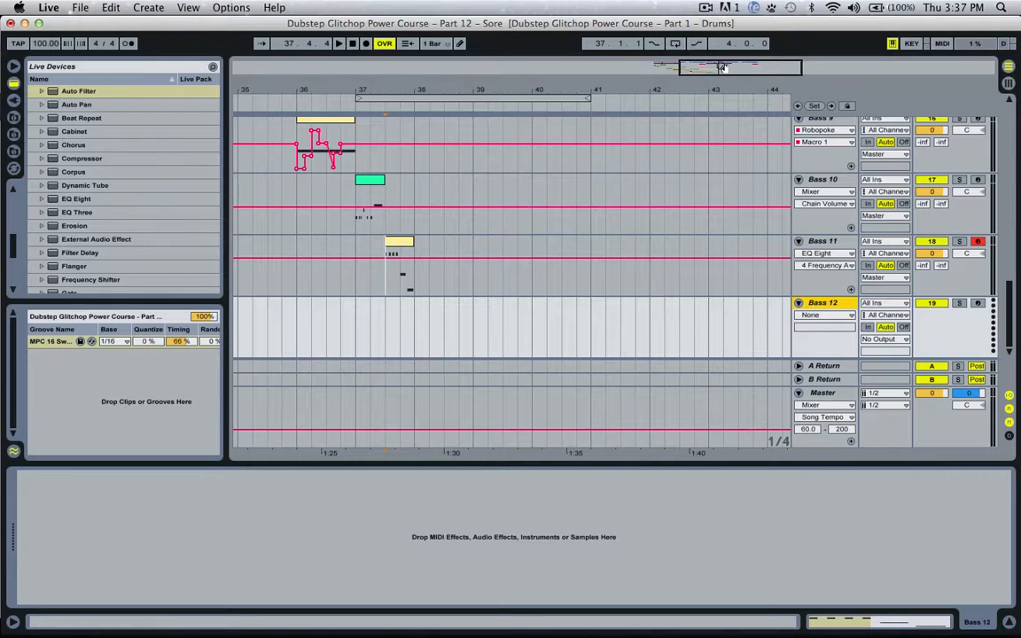
# Load the Operator instrument onto the empty Bass 12 track.
pyautogui.moveTo(719, 64); pyautogui.dragTo(732, 67)
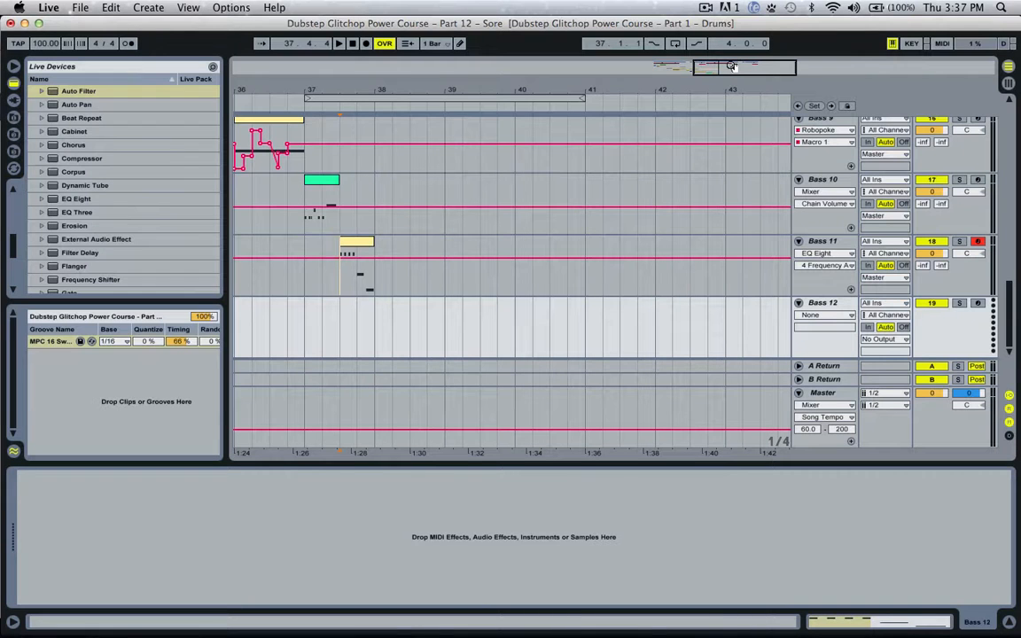
pyautogui.moveTo(732, 66); pyautogui.dragTo(729, 68)
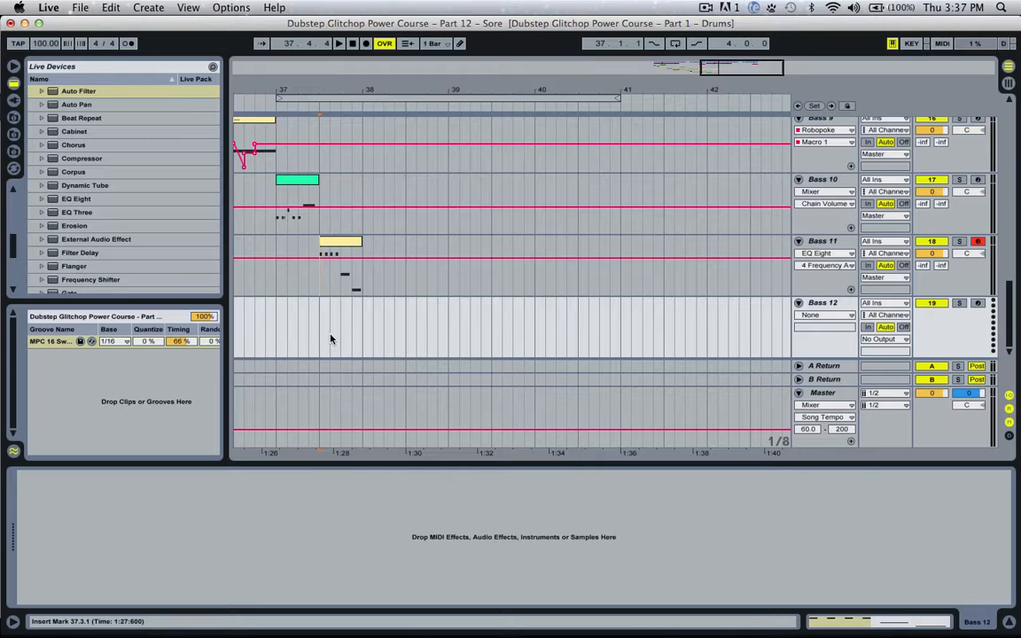
pyautogui.click(831, 306)
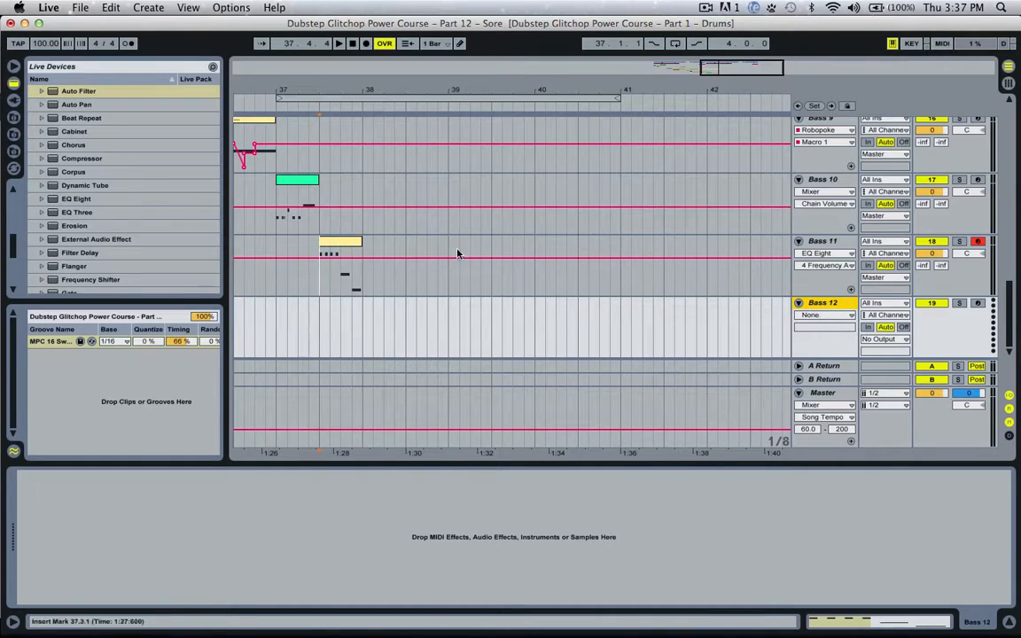
pyautogui.scroll(10, 103, 171)
pyautogui.click(79, 212)
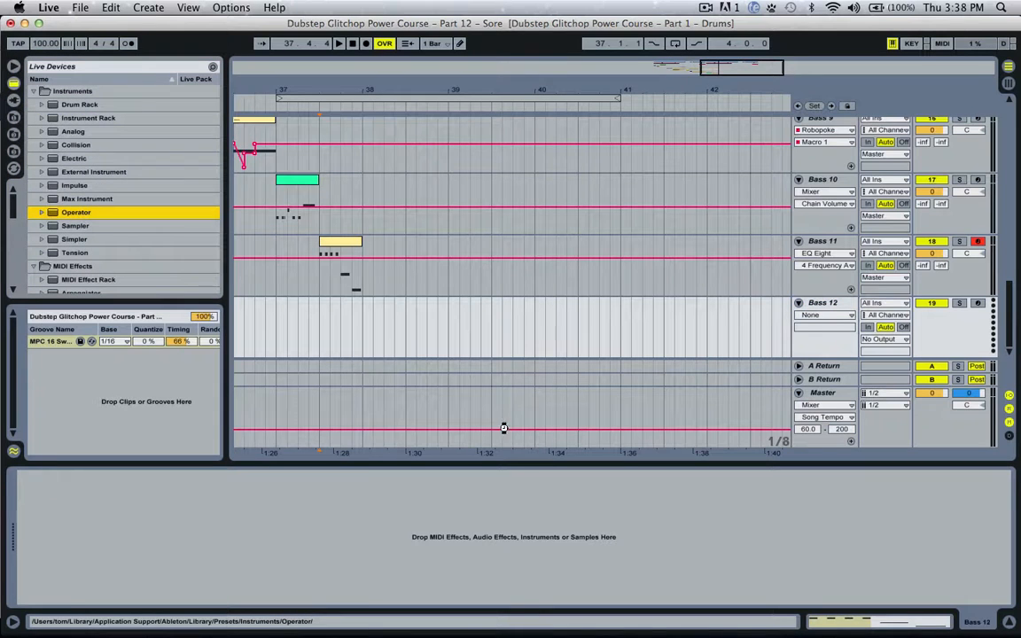
pyautogui.click(825, 306)
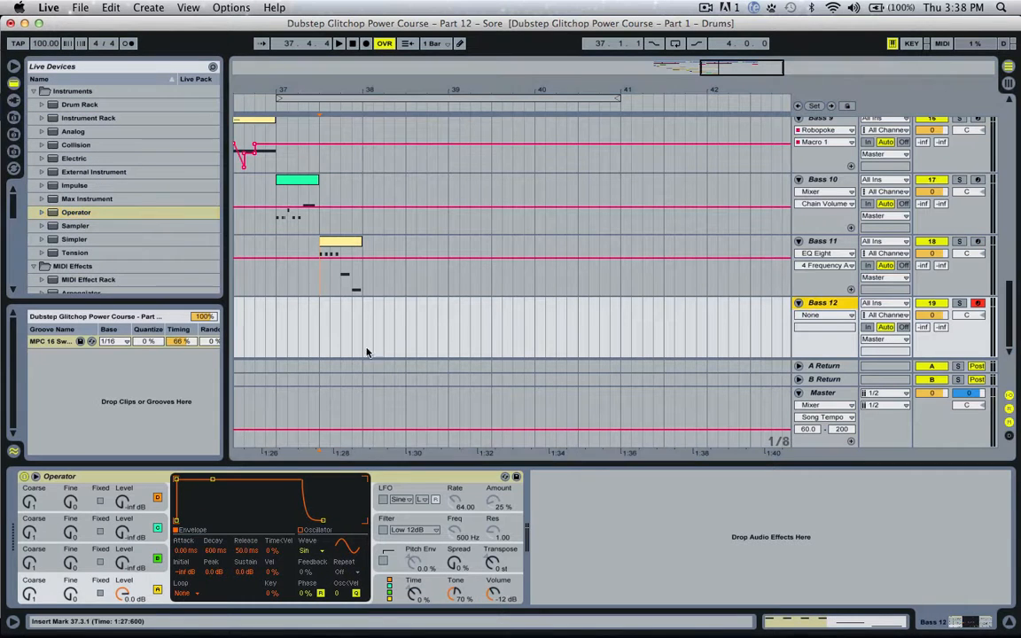
# Insert a half-bar MIDI clip on the Bass 12 track from 38.1.1 to 38.3.1 and open it for note editing.
pyautogui.press('space')
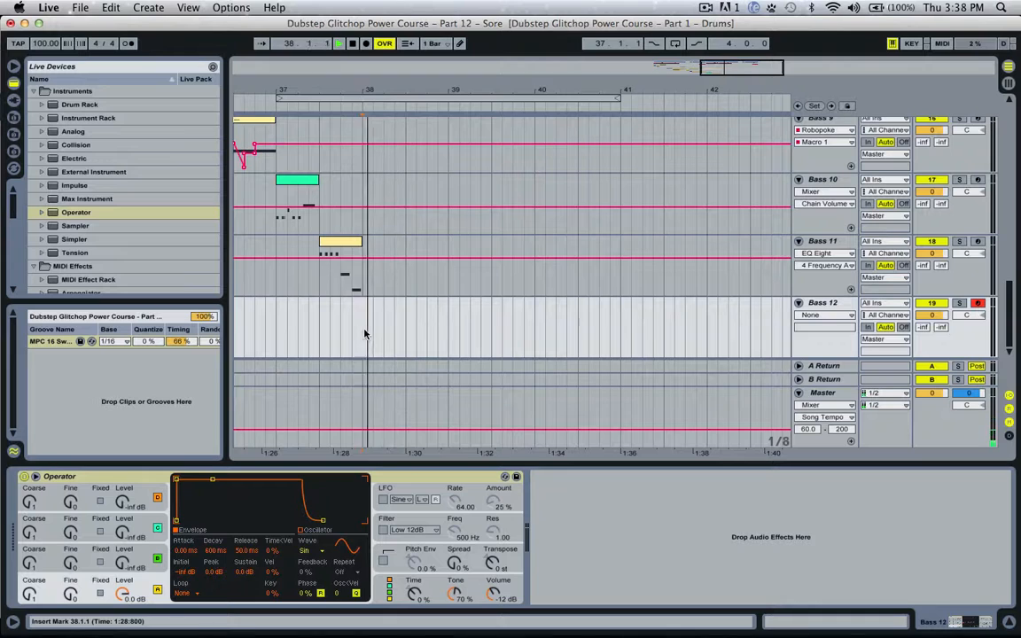
pyautogui.moveTo(364, 333); pyautogui.dragTo(403, 334)
pyautogui.press('space')
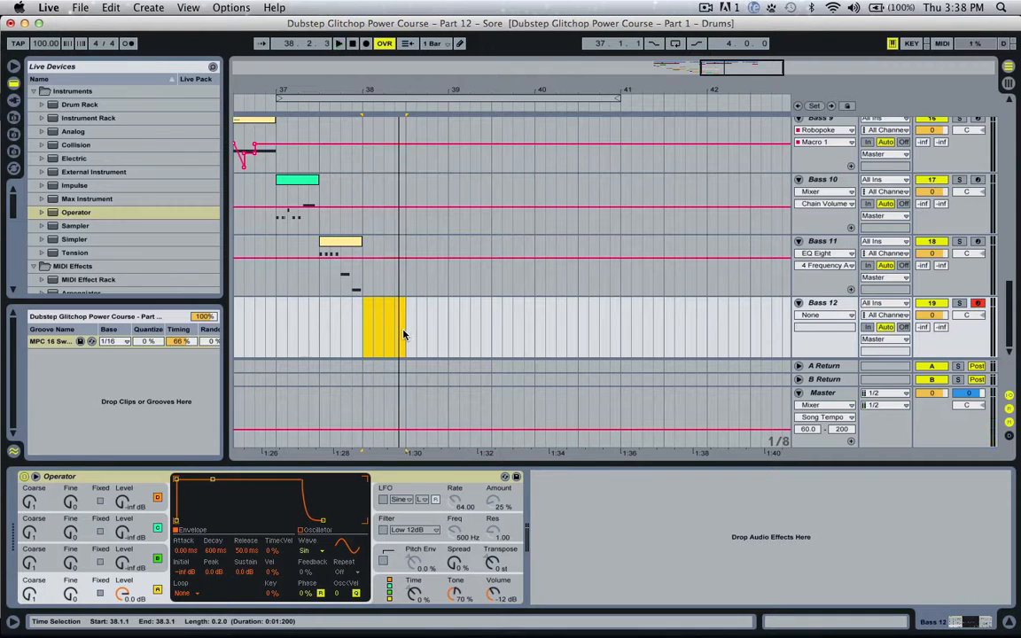
pyautogui.press('super+shift+m')
pyautogui.doubleClick(402, 320)
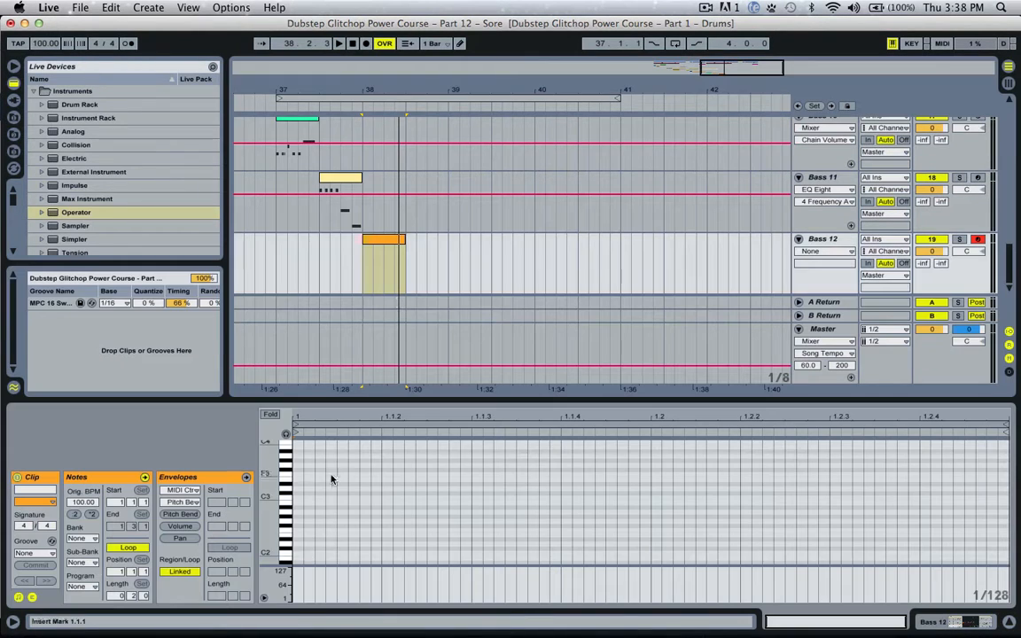
# Draw a long D1 note from the clip's start to just past 1.1.3 and play it back.
pyautogui.doubleClick(298, 484)
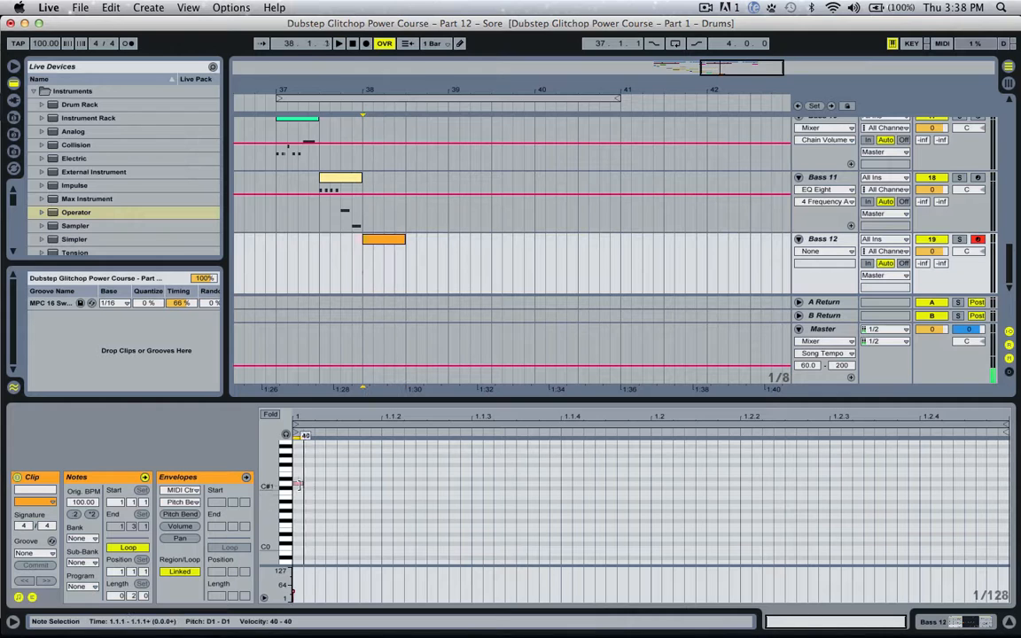
pyautogui.moveTo(302, 484); pyautogui.dragTo(504, 484)
pyautogui.press('space')
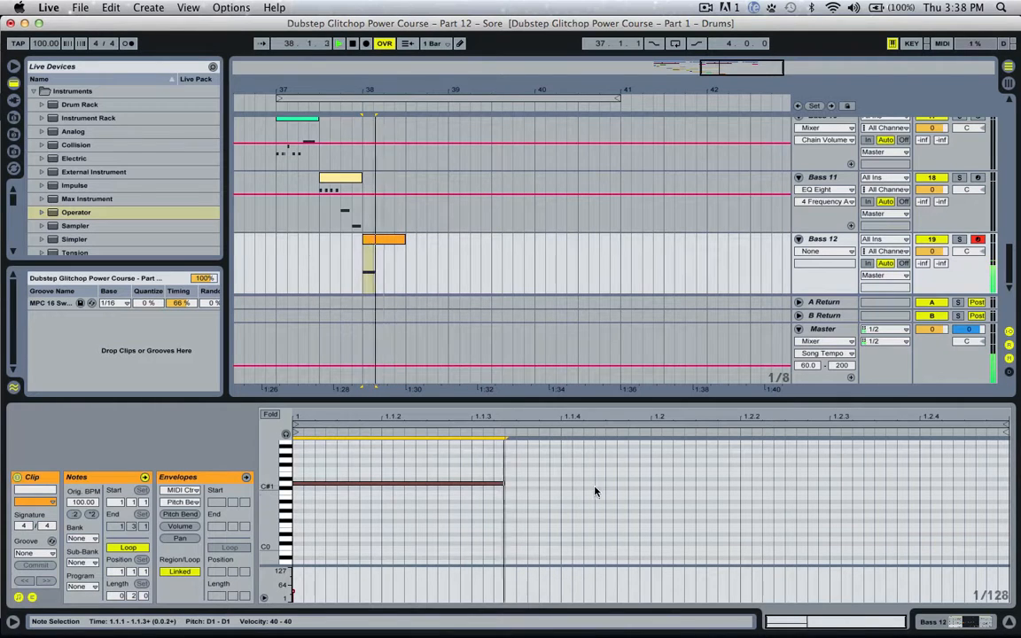
# Add five more D1 notes starting at 1.1.4, midway between 1.1.4 and 1.2, and at 1.2, 1.2.2 and 1.2.3.
pyautogui.doubleClick(565, 484)
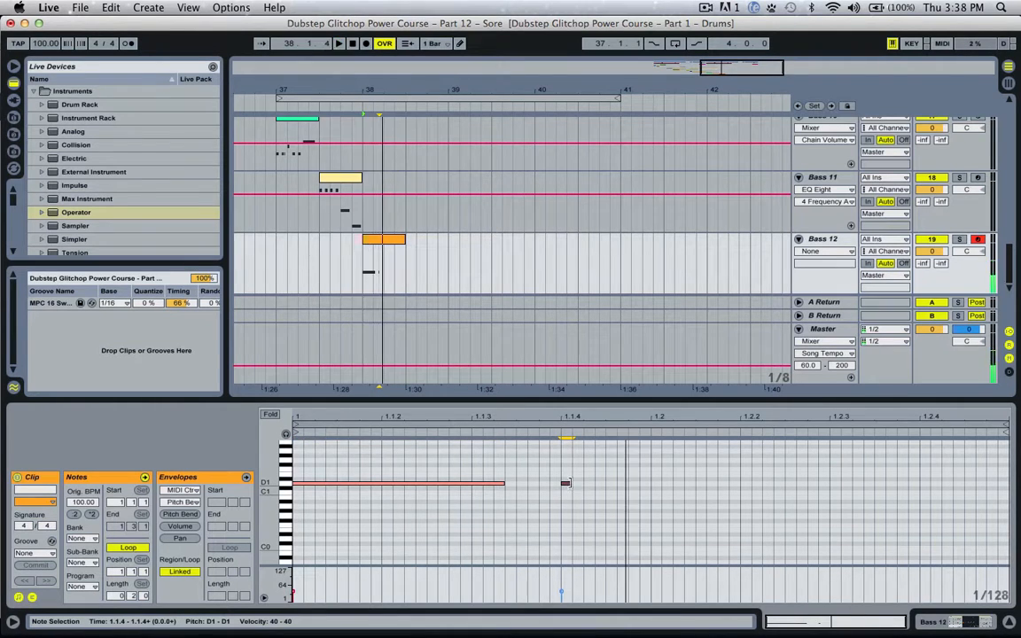
pyautogui.moveTo(571, 485); pyautogui.dragTo(981, 485)
pyautogui.press('space')
pyautogui.press('space')
pyautogui.press('space')
pyautogui.press('space')
pyautogui.doubleClick(658, 485)
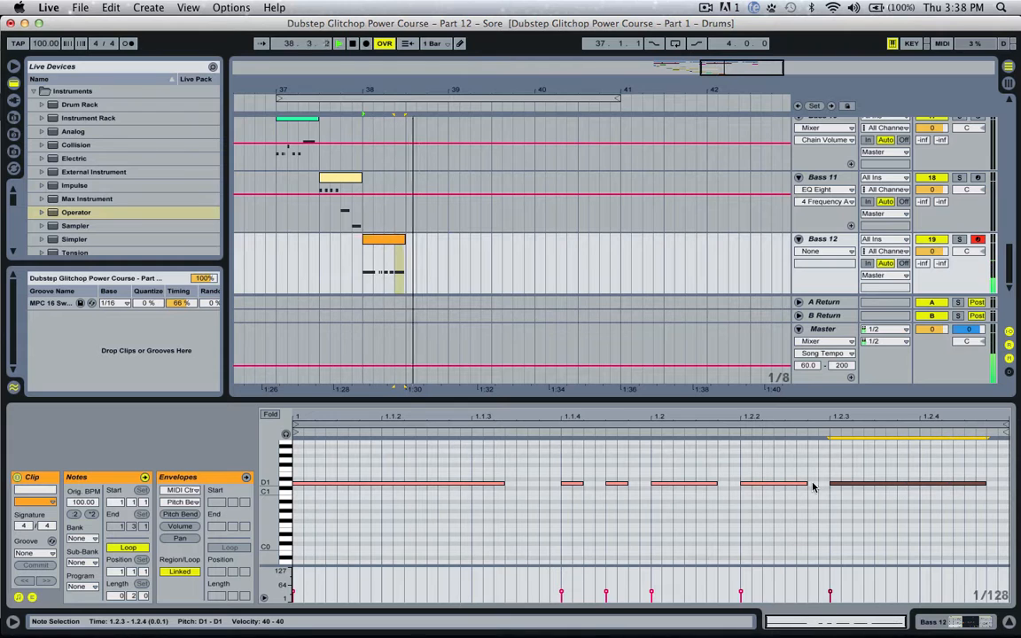
# Shorten the D1 notes at 1.2.2 and 1.2 slightly, and apply the MPC 16 groove to the Bass 12 clip.
pyautogui.moveTo(807, 485); pyautogui.dragTo(794, 485)
pyautogui.moveTo(719, 486); pyautogui.dragTo(706, 485)
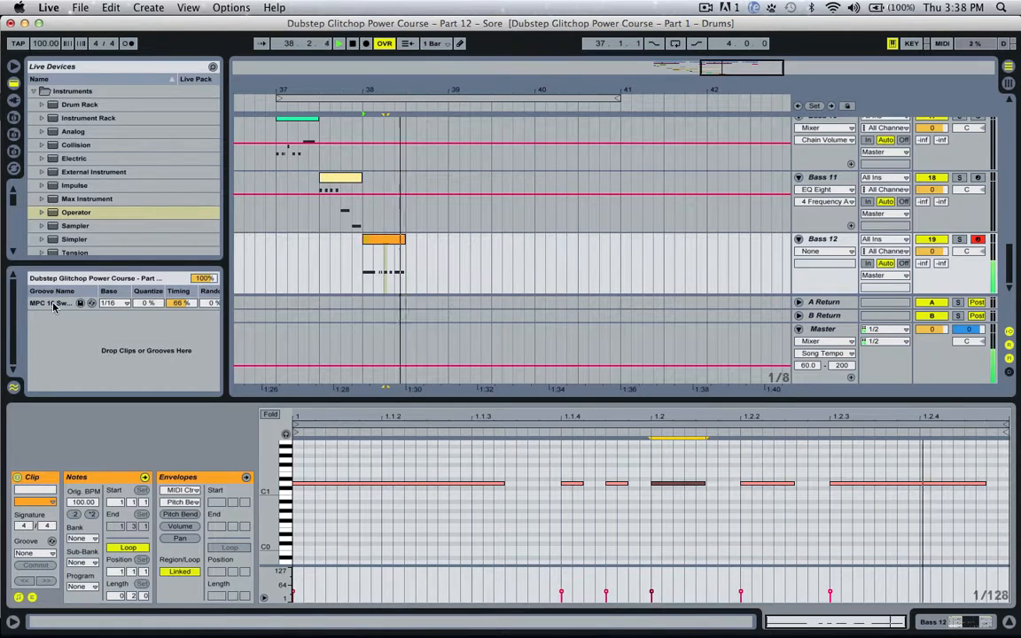
pyautogui.moveTo(53, 305); pyautogui.dragTo(380, 244)
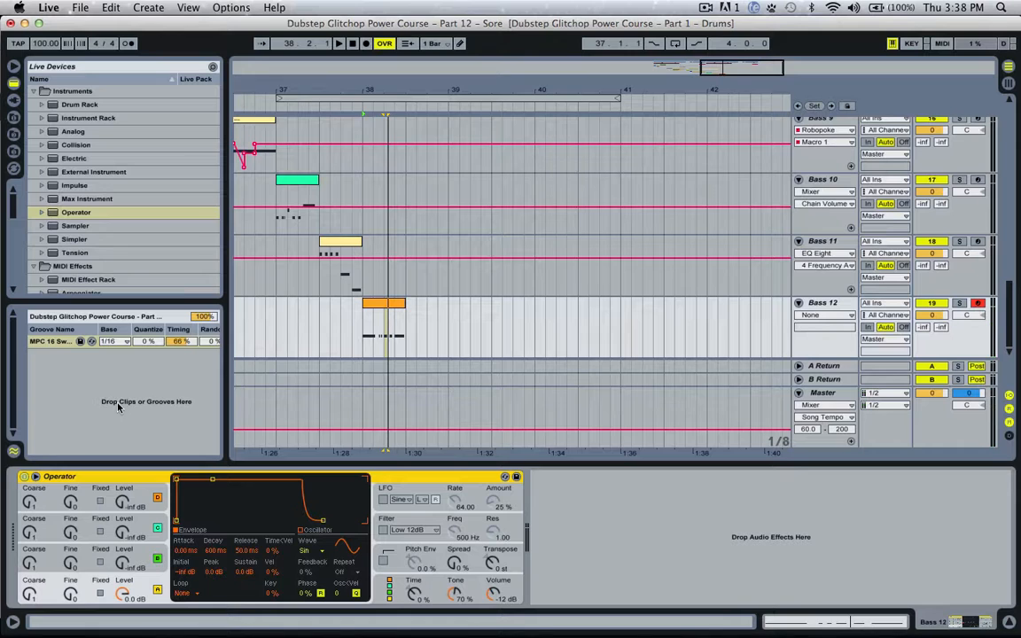
# Try the Saw 64 waveform on Operator's oscillator B.
pyautogui.click(142, 580)
pyautogui.click(389, 587)
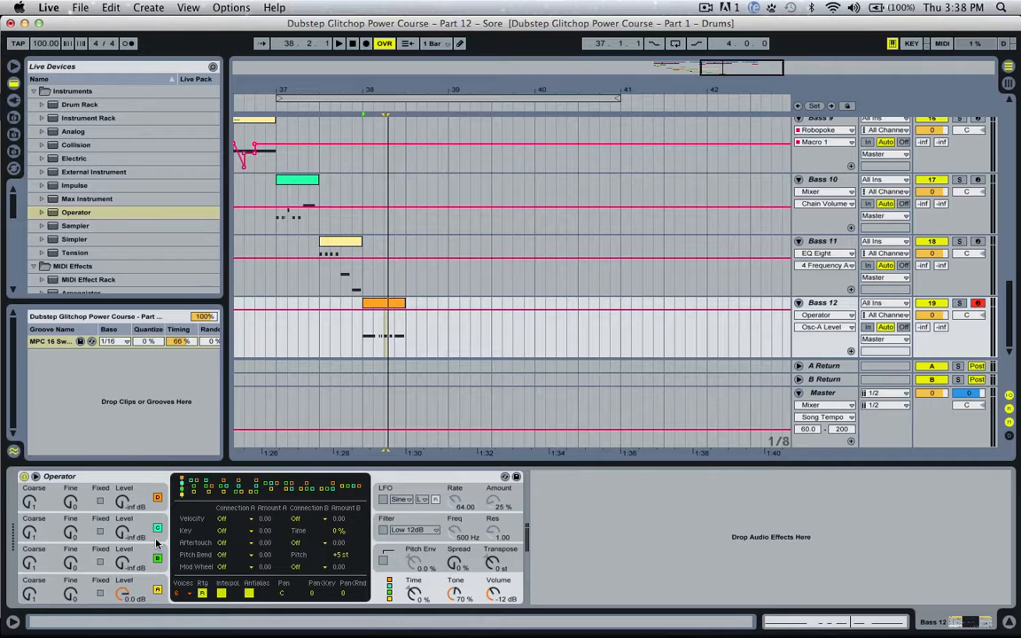
pyautogui.click(129, 587)
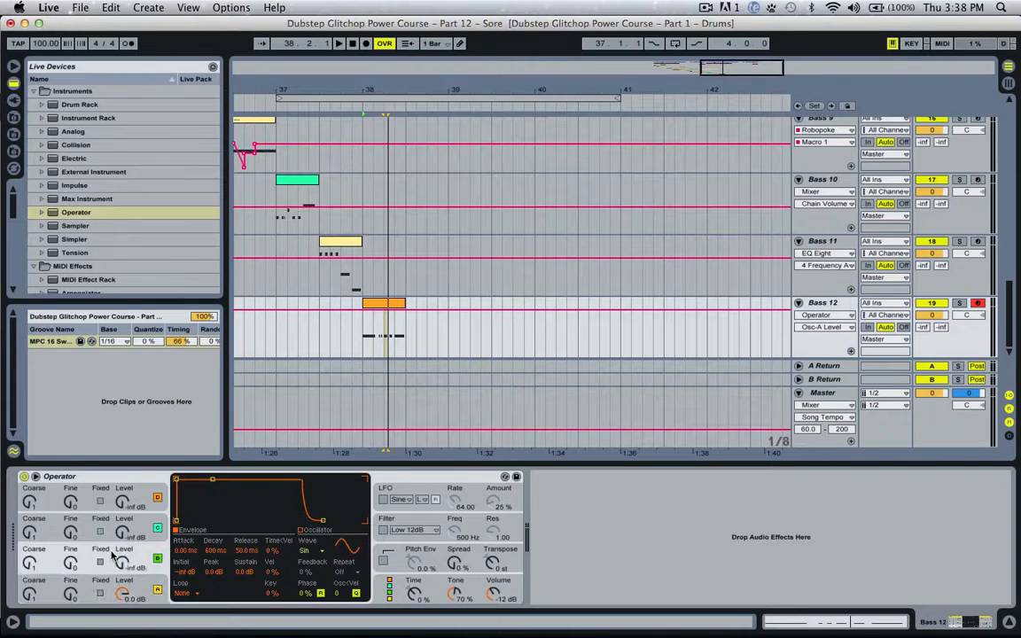
pyautogui.click(306, 551)
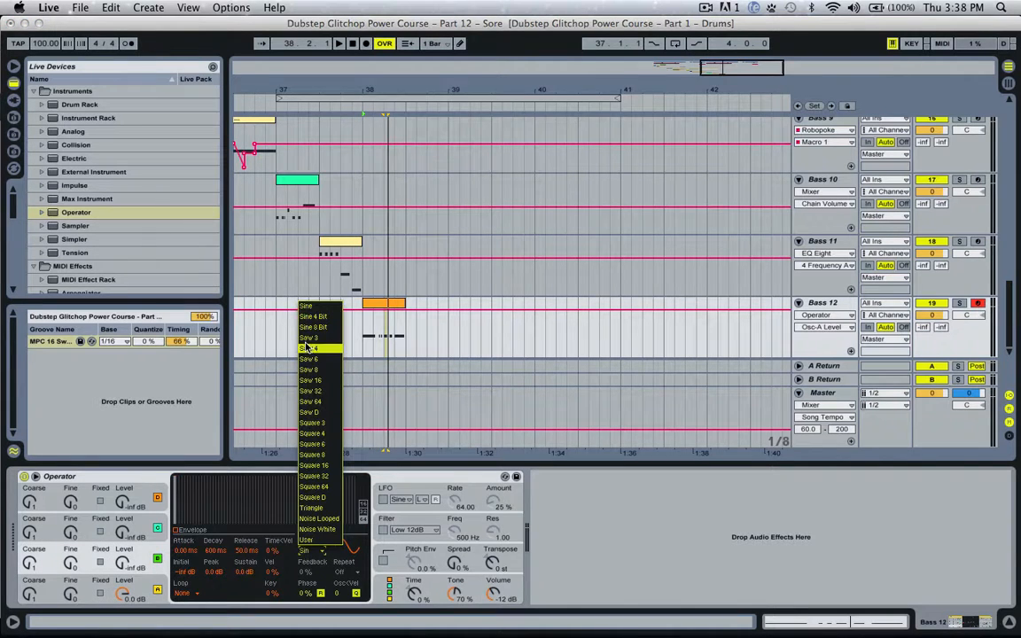
pyautogui.click(316, 402)
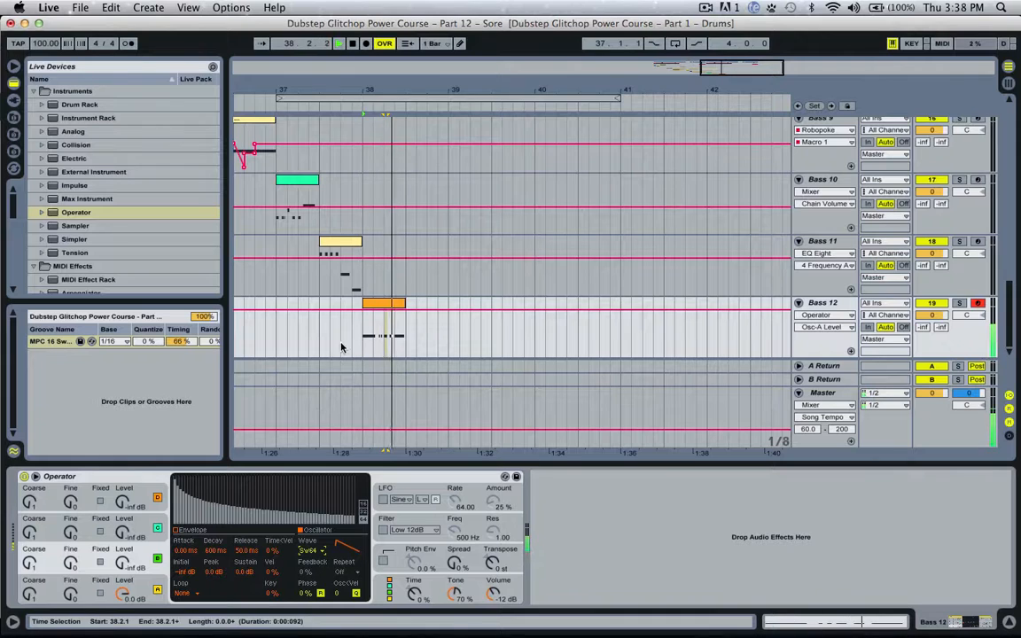
# Audition the Saw 6, Saw 8, Saw 16 and Saw D waveforms on oscillator A.
pyautogui.click(310, 550)
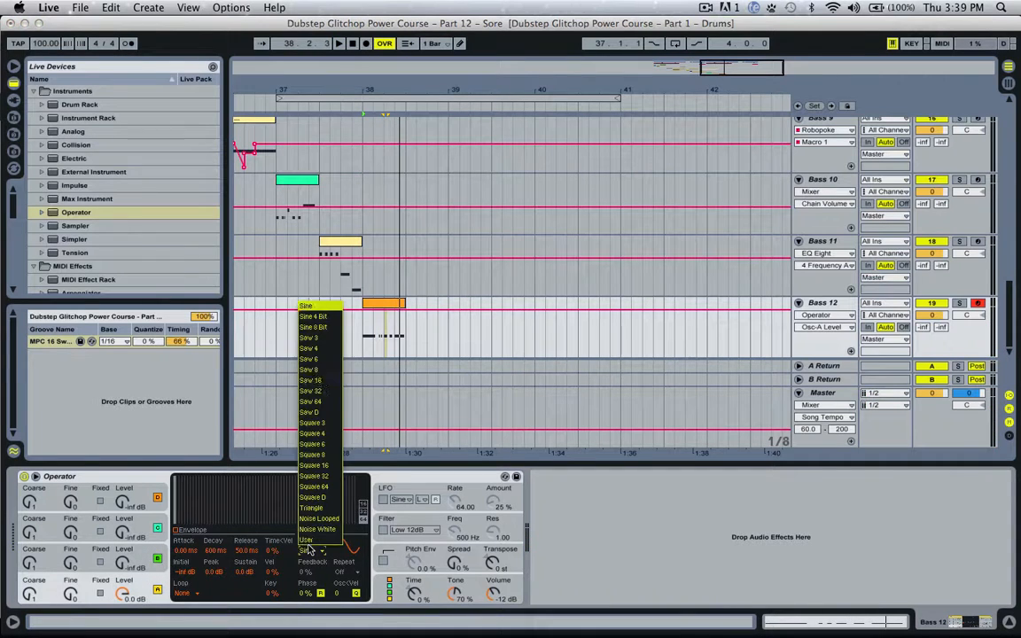
pyautogui.click(315, 359)
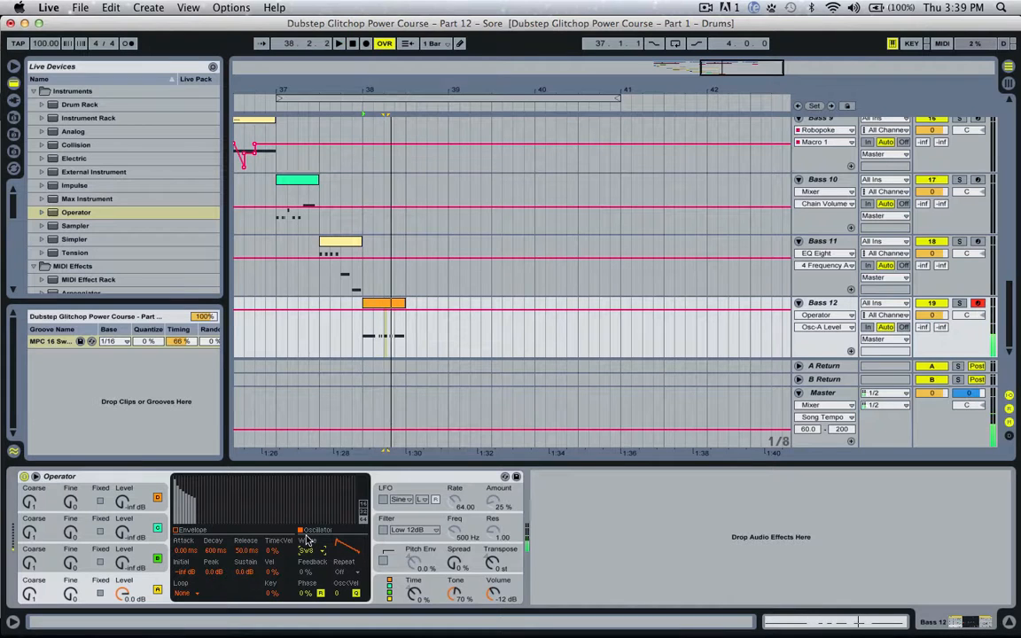
pyautogui.press('space')
pyautogui.press('Down')
pyautogui.press('space')
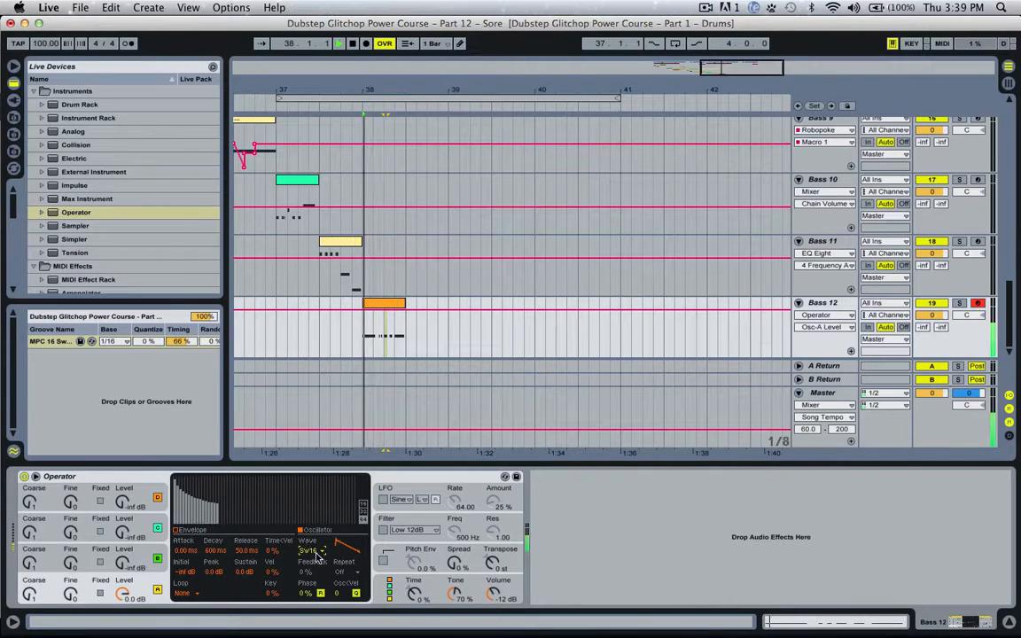
pyautogui.press('space')
pyautogui.click(310, 551)
pyautogui.click(316, 414)
pyautogui.press('space')
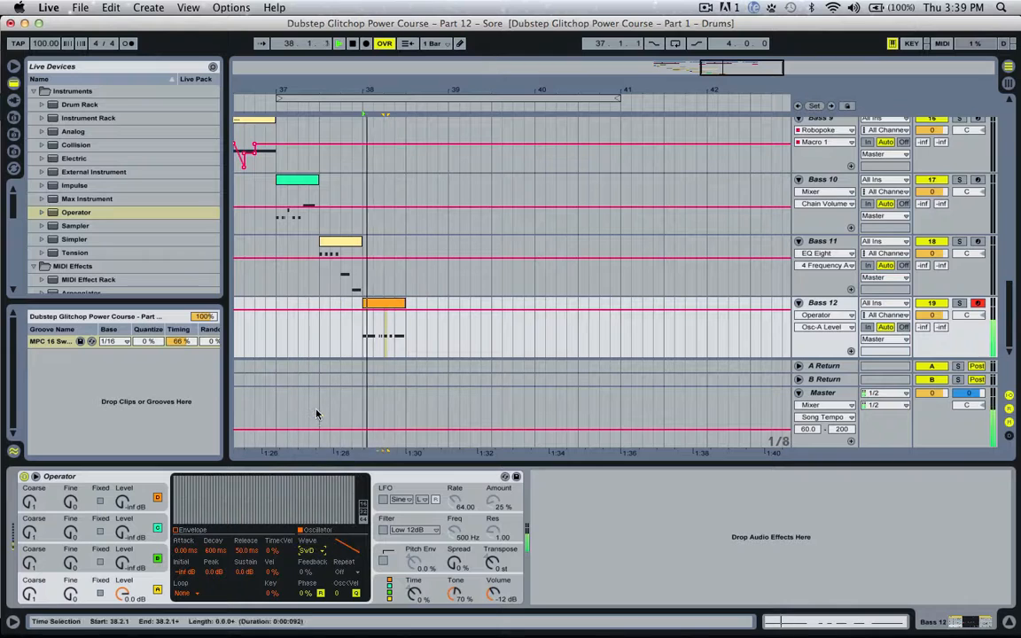
pyautogui.press('space')
# Set oscillator A's waveform to Saw 64 and raise oscillator B's level to 0.0 dB.
pyautogui.click(311, 551)
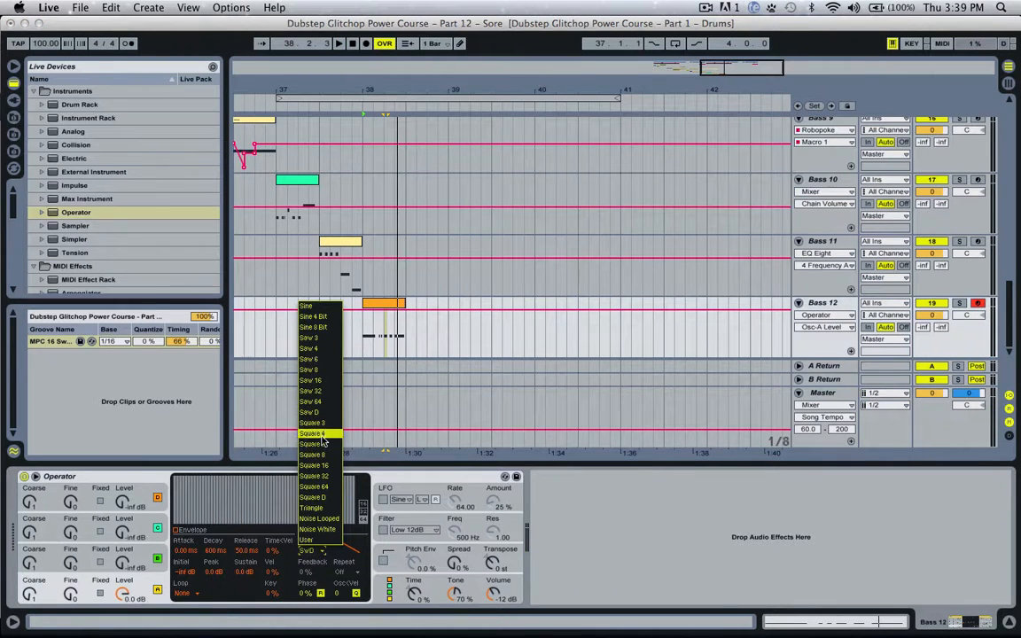
pyautogui.click(314, 402)
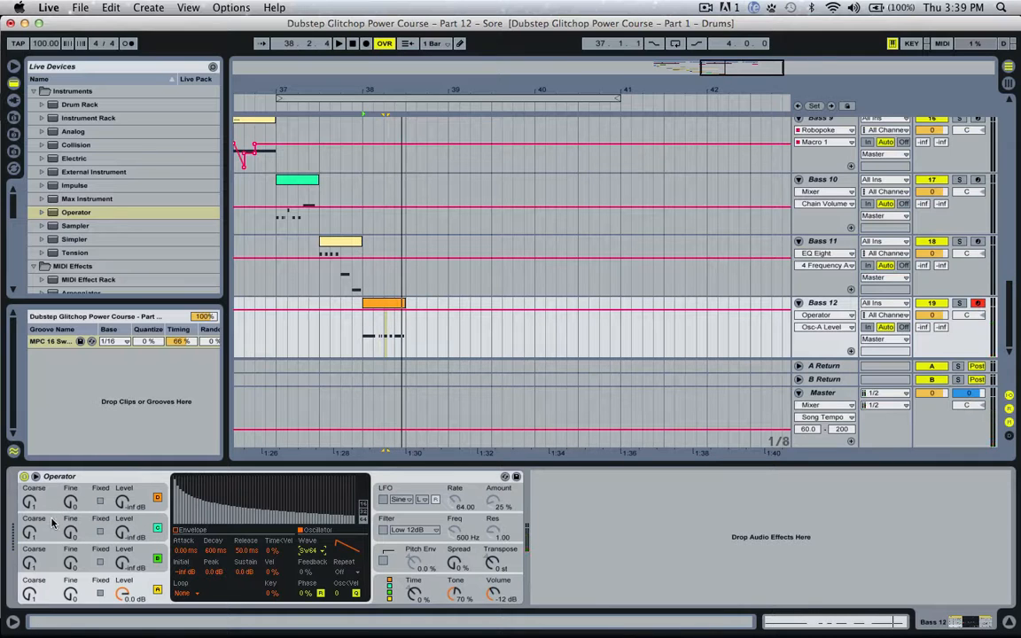
pyautogui.moveTo(127, 563); pyautogui.dragTo(127, 461)
pyautogui.press('space')
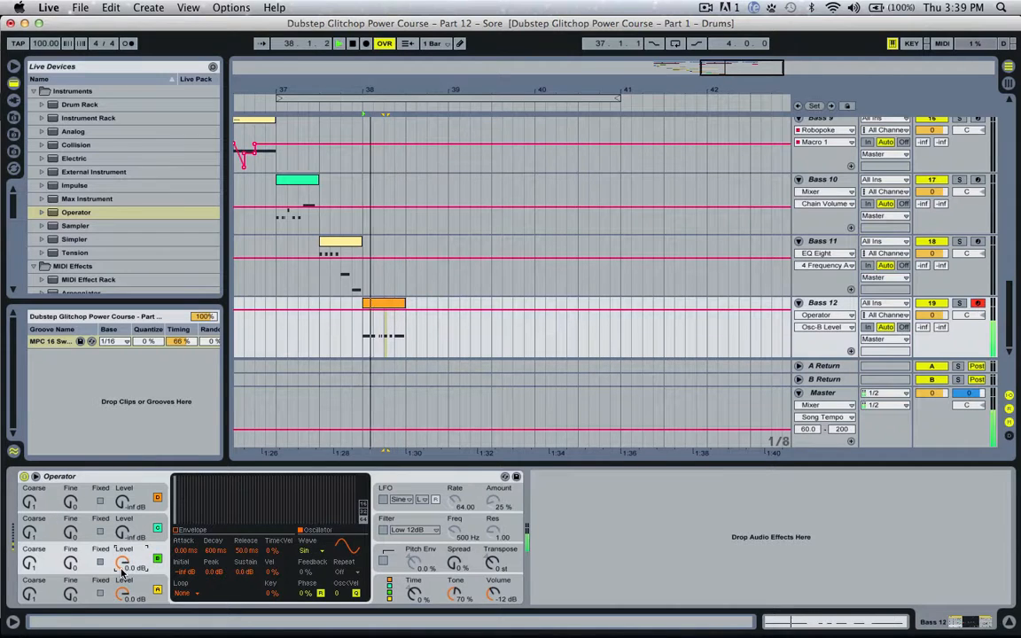
pyautogui.press('space')
pyautogui.press('space')
# Set oscillator B's waveform to Square 32 and audition the bass sound.
pyautogui.click(320, 551)
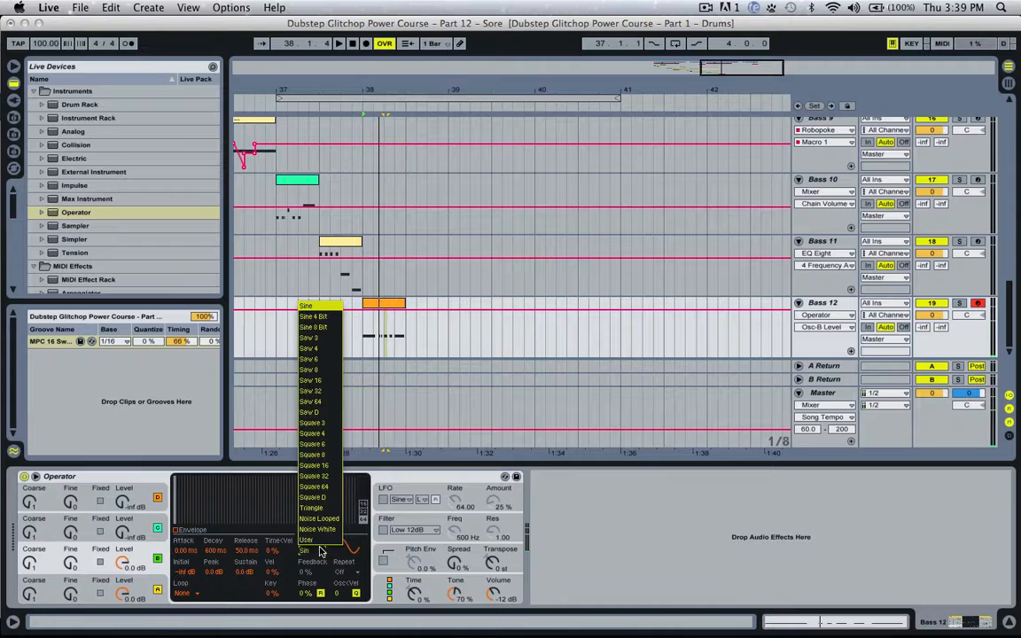
pyautogui.click(331, 476)
pyautogui.press('space')
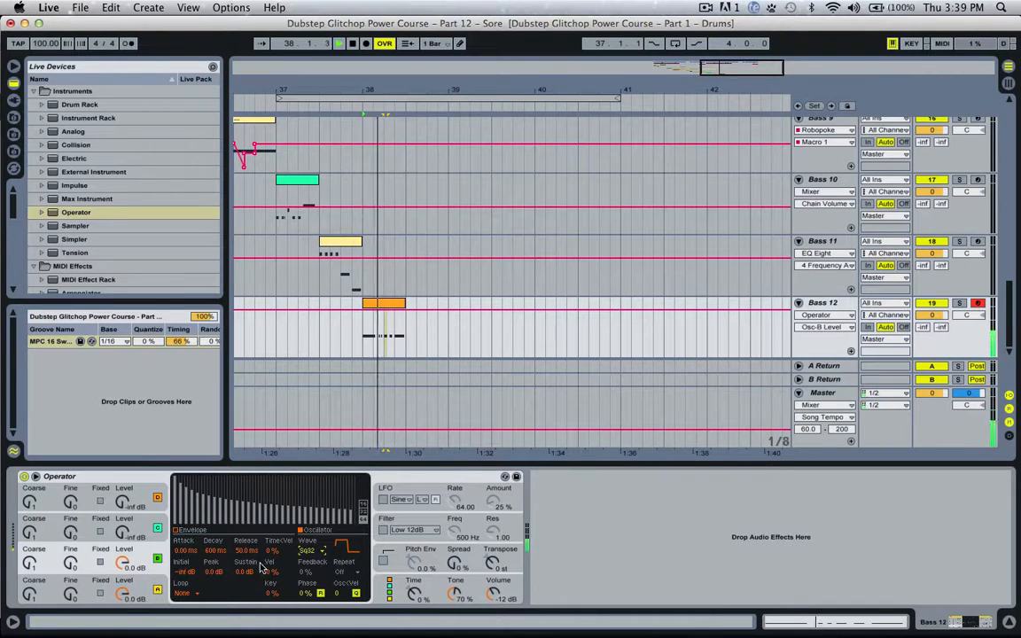
pyautogui.moveTo(122, 553)
pyautogui.mouseDown()
pyautogui.moveTo(121, 572)
pyautogui.moveTo(121, 554)
pyautogui.mouseUp()
pyautogui.press('space')
pyautogui.press('space')
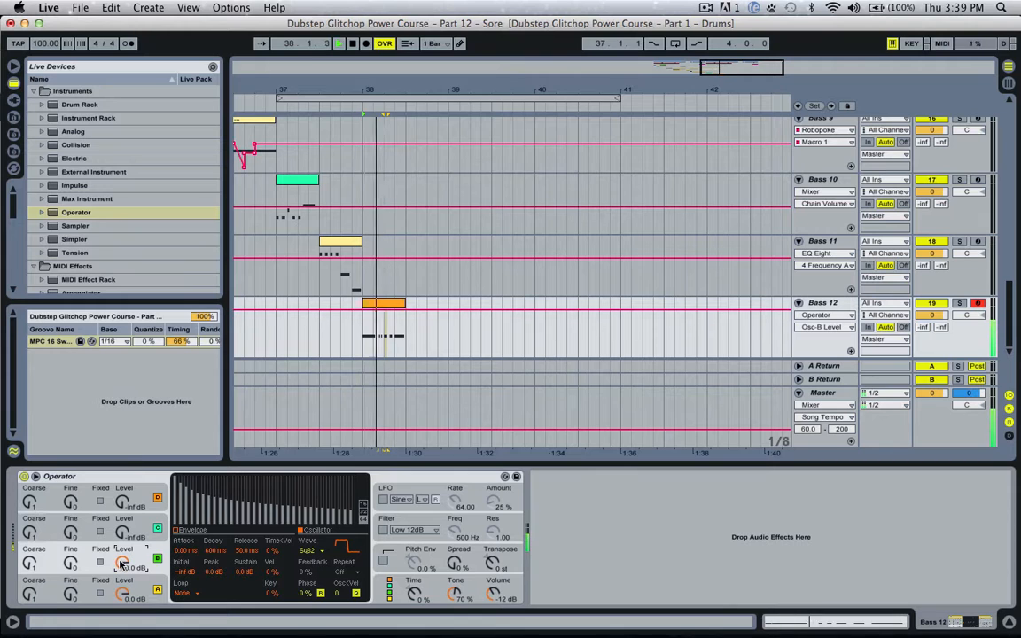
pyautogui.press('space')
pyautogui.press('space')
pyautogui.press('space')
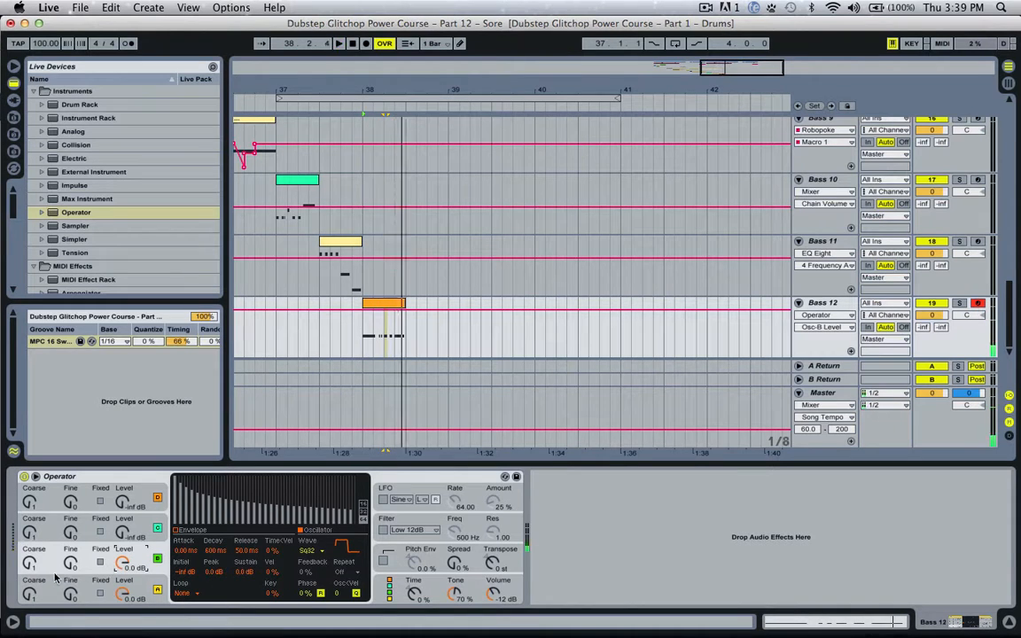
# Set oscillator B's coarse tuning to 2, keeping oscillator A's at 1.
pyautogui.click(30, 562)
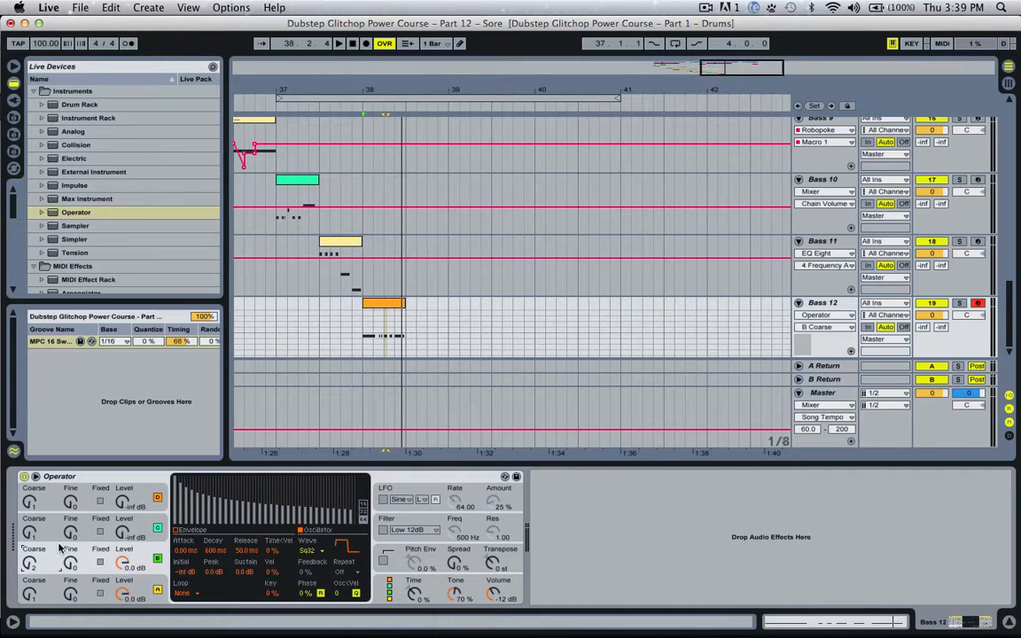
pyautogui.click(32, 584)
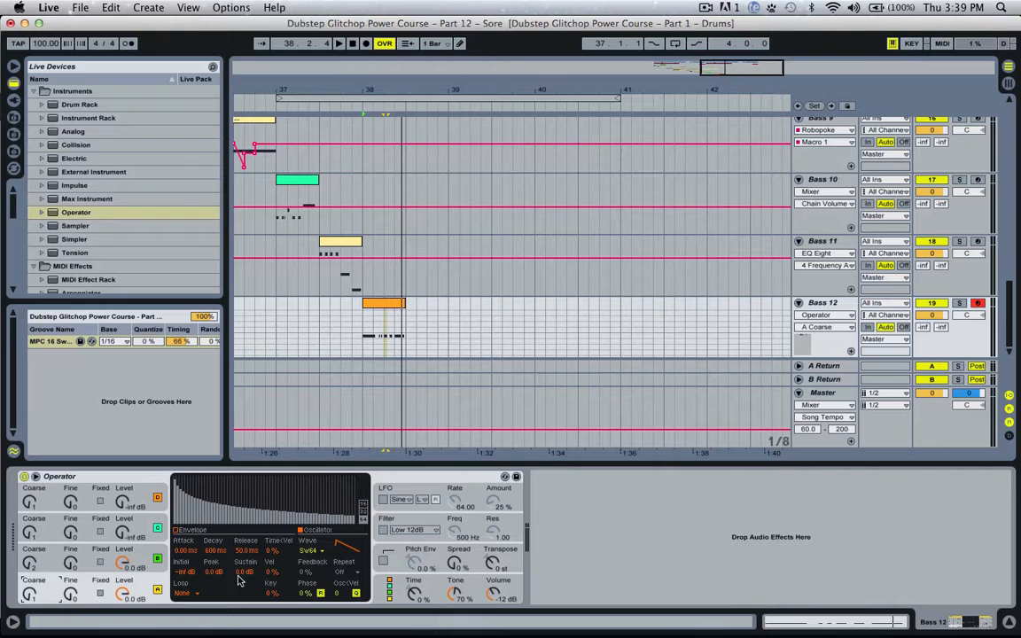
pyautogui.click(37, 556)
# Transpose all notes in the Bass 12 clip down one octave to D0 and return to Operator's oscillator A settings.
pyautogui.click(404, 302)
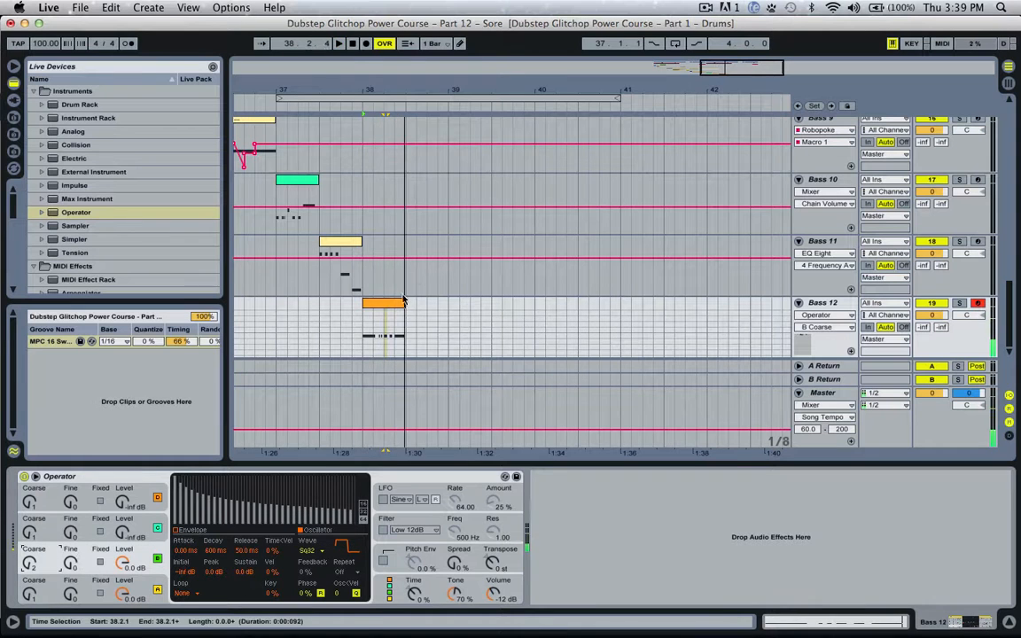
pyautogui.doubleClick(395, 302)
pyautogui.press('super+a')
pyautogui.hotkey('shift', 'Down')
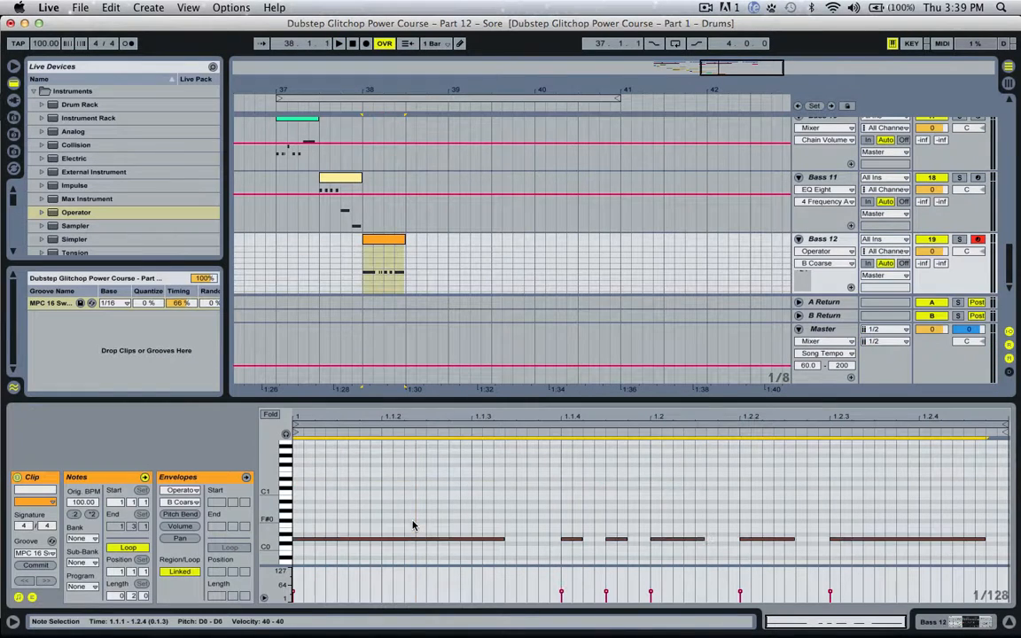
pyautogui.press('space')
pyautogui.click(822, 245)
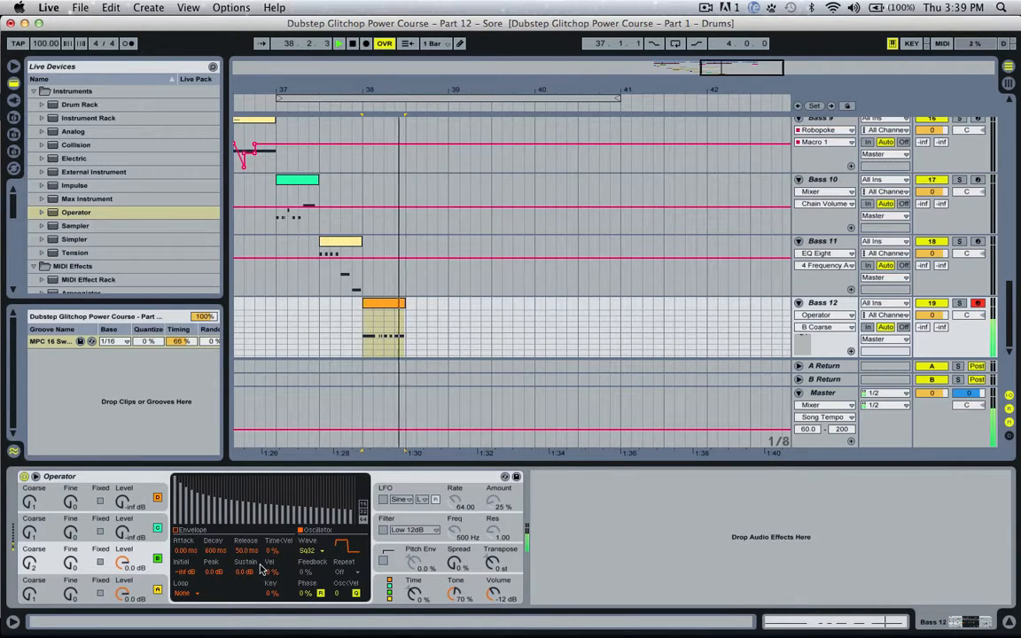
pyautogui.press('space')
pyautogui.click(139, 587)
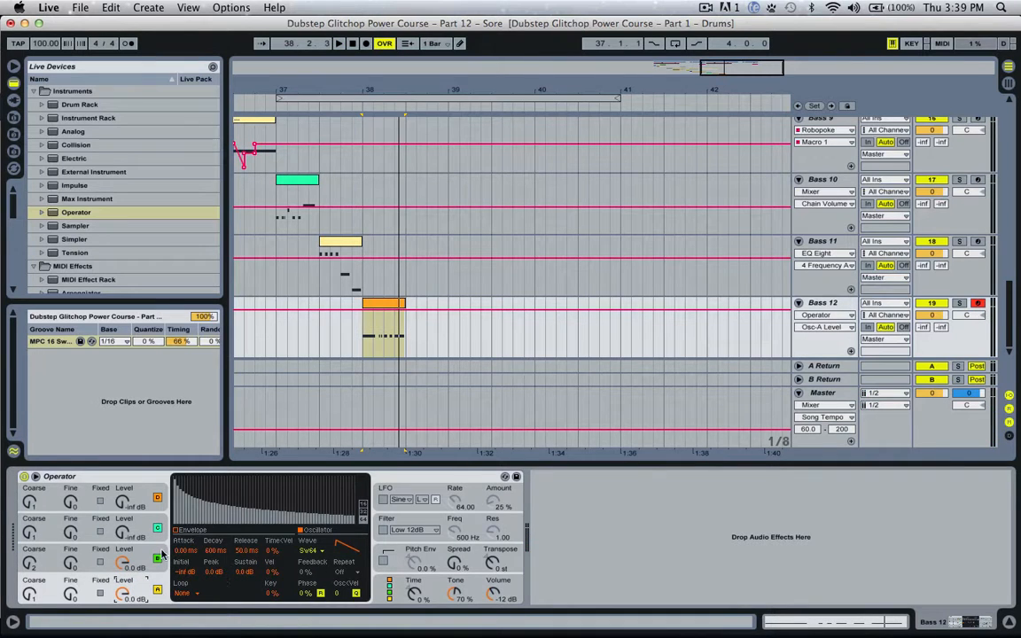
# Try Saw 32 as oscillator B's waveform, restore Square 32 and audition the sound.
pyautogui.click(103, 555)
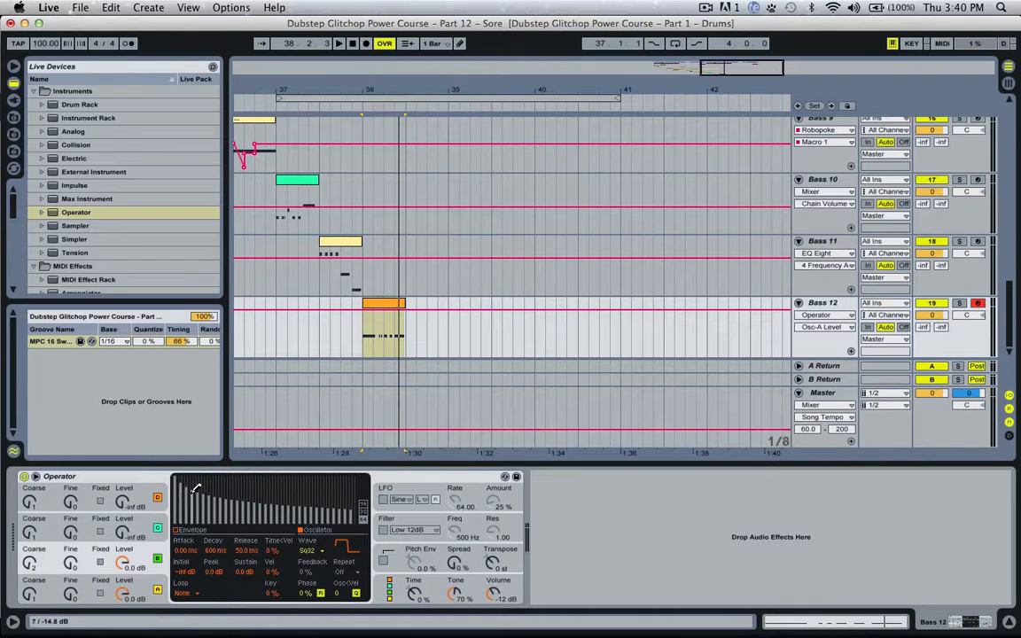
pyautogui.click(308, 550)
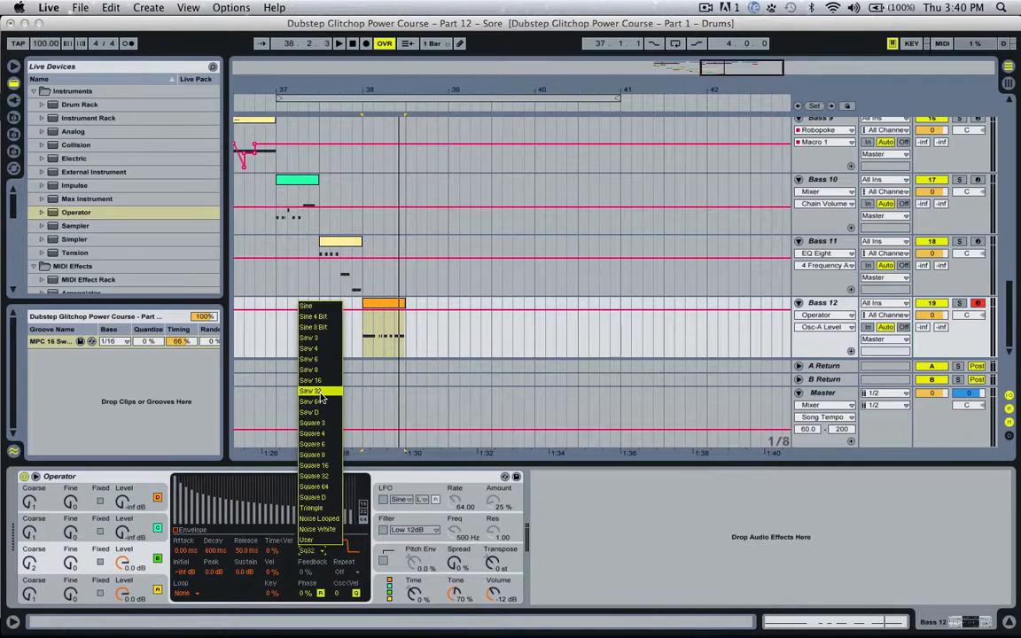
pyautogui.click(323, 399)
pyautogui.click(308, 551)
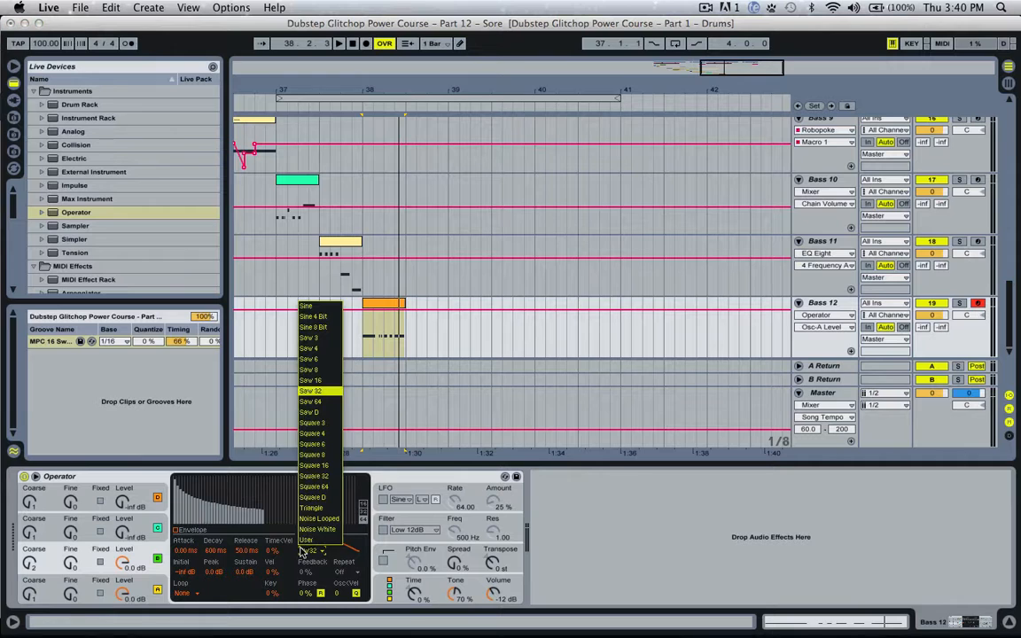
pyautogui.click(313, 477)
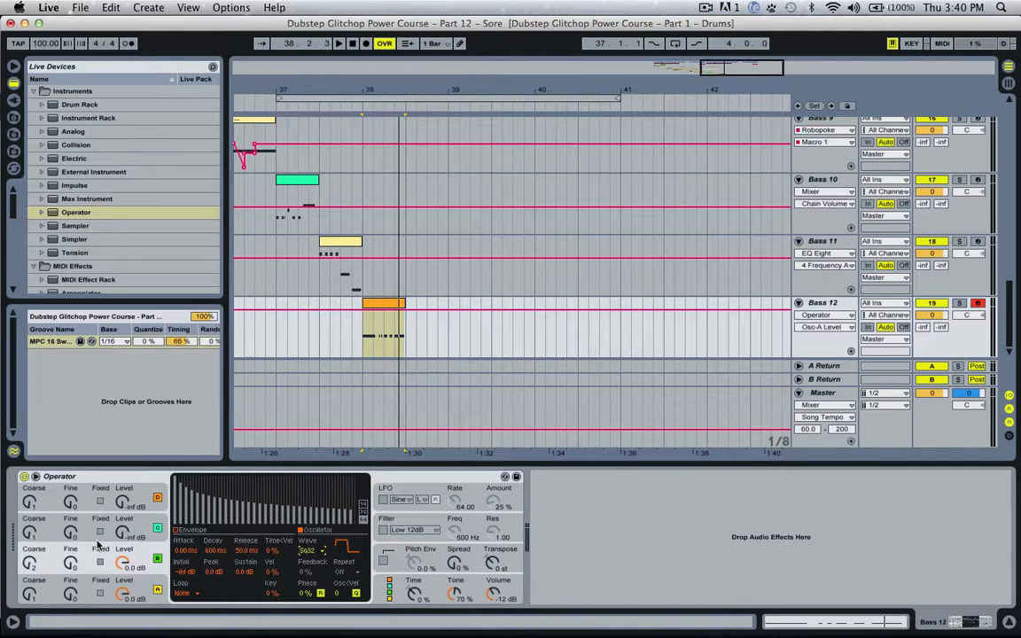
pyautogui.press('space')
pyautogui.press('space')
# Set oscillator C's coarse tuning to 4 and raise its level while auditioning the bass.
pyautogui.moveTo(122, 532)
pyautogui.mouseDown()
pyautogui.moveTo(122, 499)
pyautogui.moveTo(122, 532)
pyautogui.mouseUp()
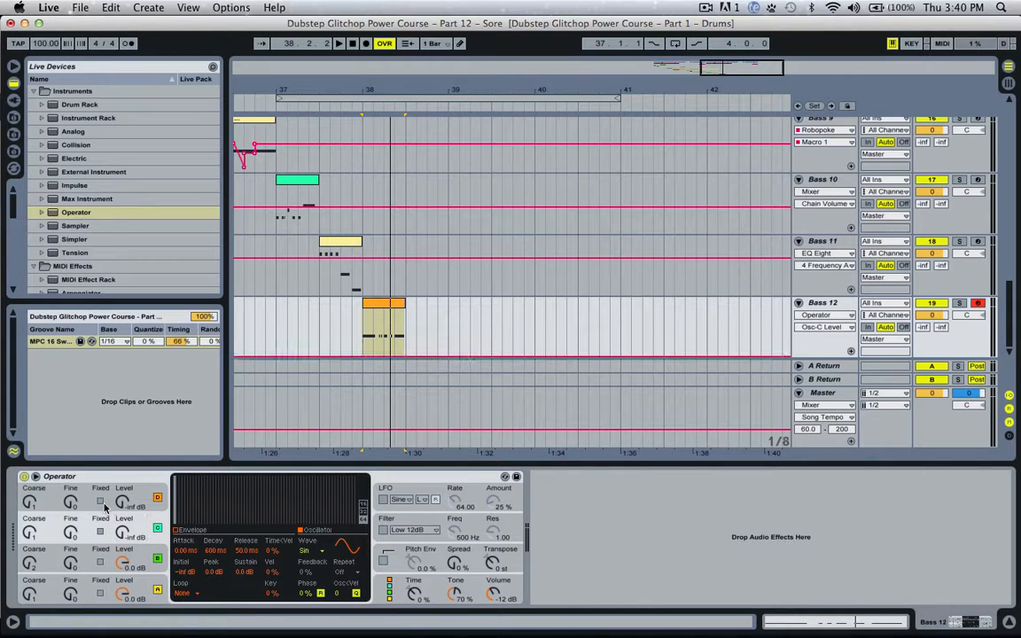
pyautogui.click(89, 551)
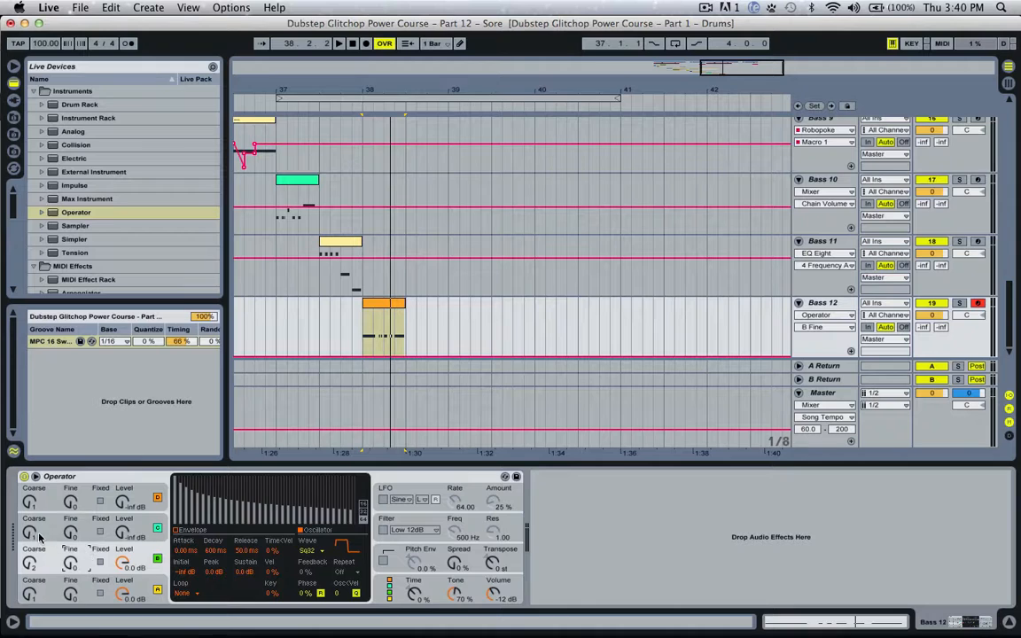
pyautogui.moveTo(39, 536); pyautogui.dragTo(39, 531)
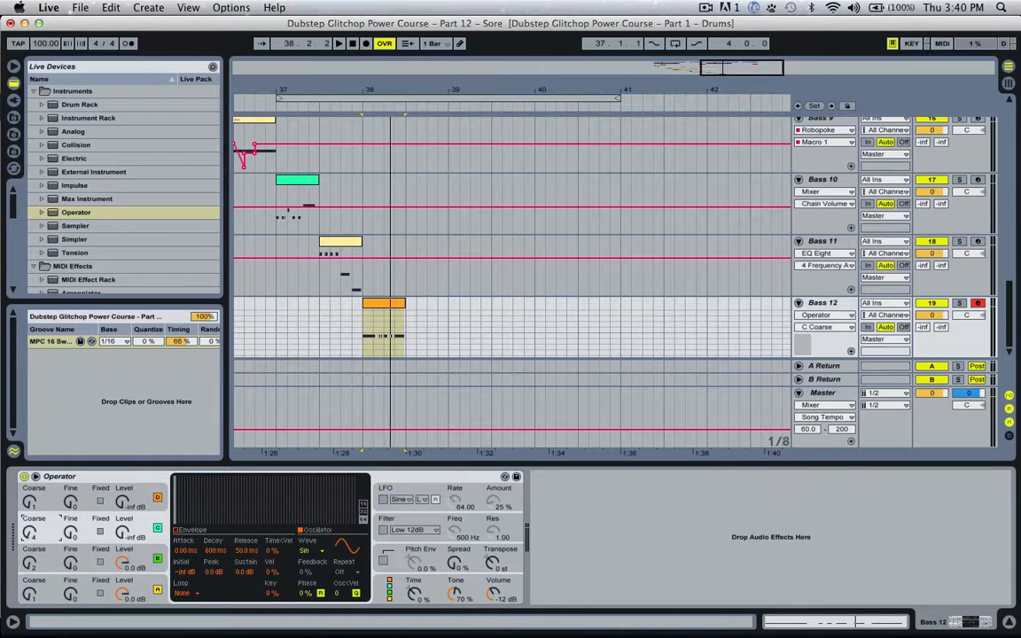
pyautogui.click(124, 535)
pyautogui.moveTo(123, 536); pyautogui.dragTo(123, 455)
pyautogui.press('space')
pyautogui.press('space')
pyautogui.press('space')
pyautogui.press('space')
pyautogui.press('space')
pyautogui.press('space')
pyautogui.press('space')
# Lower oscillator C's level to -23 dB and audition the layered bass sound repeatedly.
pyautogui.moveTo(122, 532); pyautogui.dragTo(122, 581)
pyautogui.press('space')
pyautogui.press('space')
pyautogui.press('space')
pyautogui.press('space')
pyautogui.press('space')
pyautogui.press('space')
pyautogui.press('space')
pyautogui.press('space')
pyautogui.press('space')
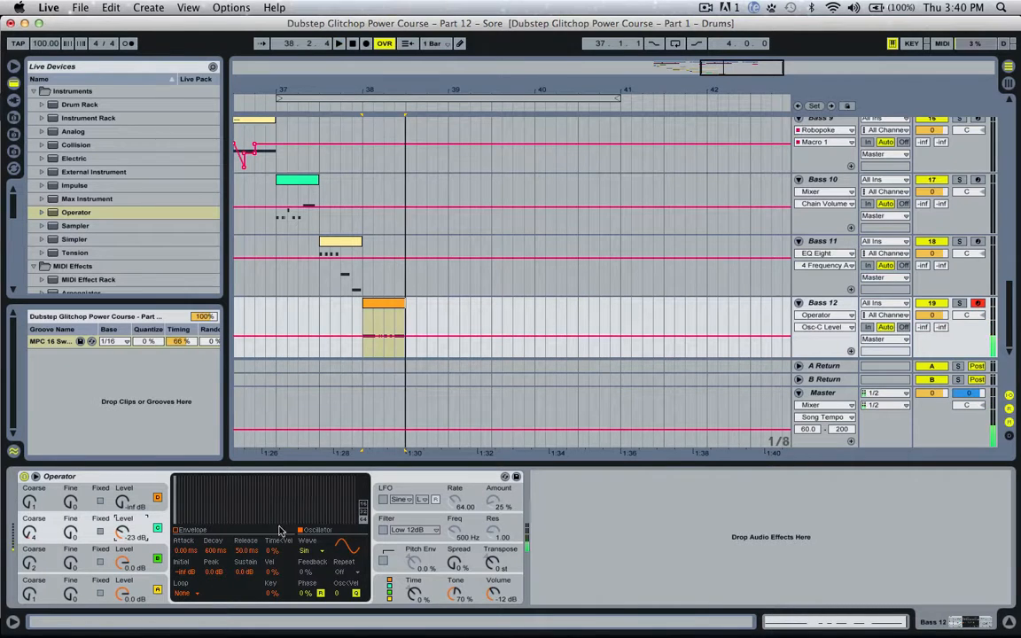
pyautogui.press('space')
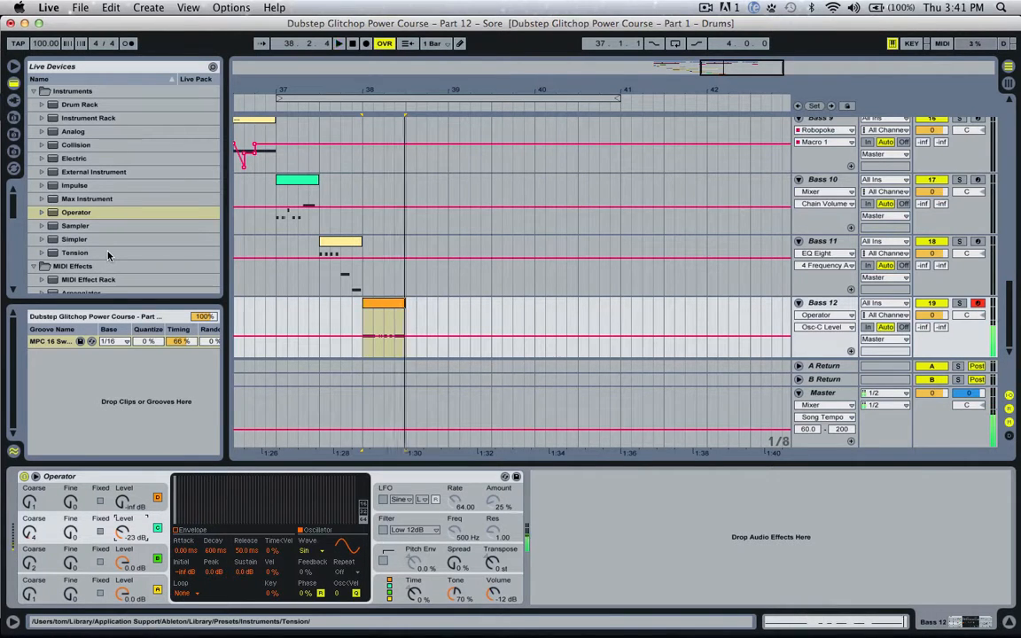
# Add an Auto Filter after Operator, set its cutoff to about 1.21 kHz with Q 1.28, and audition it.
pyautogui.scroll(-5, 108, 256)
pyautogui.scroll(-5, 103, 260)
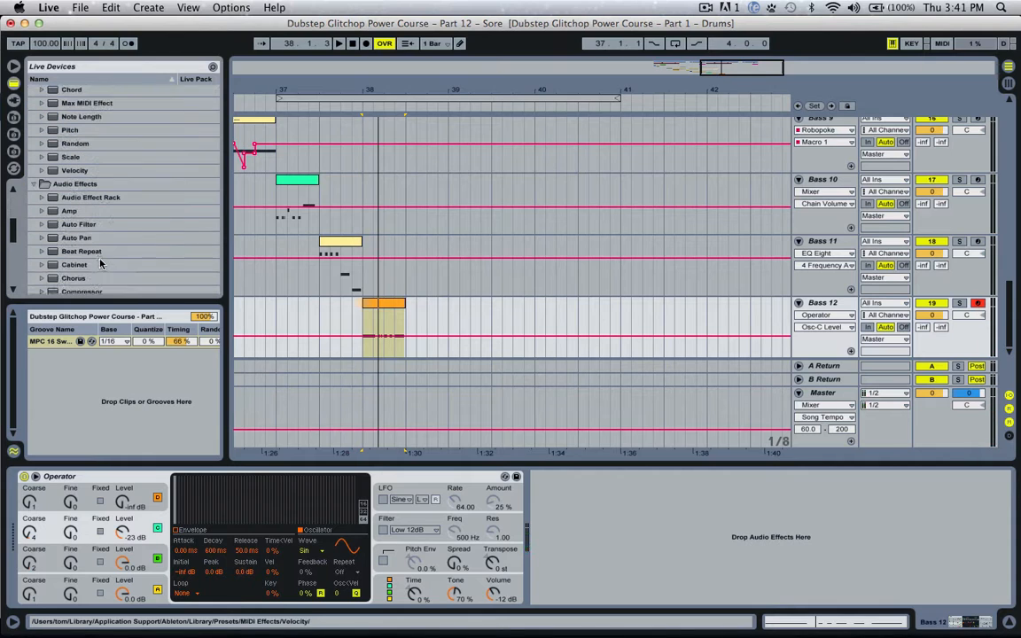
pyautogui.scroll(-2, 100, 266)
pyautogui.doubleClick(80, 198)
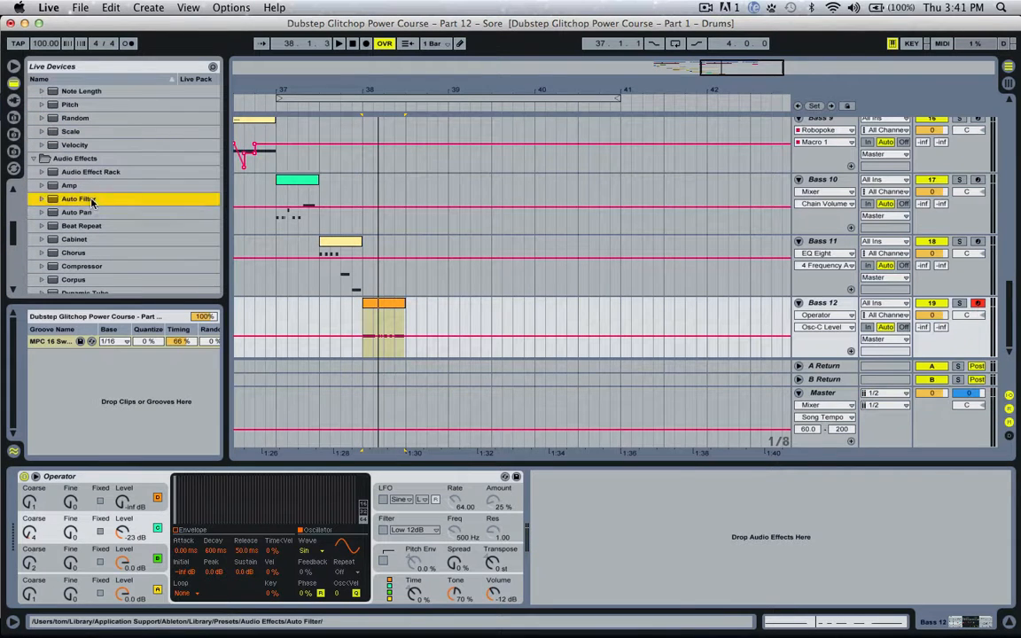
pyautogui.moveTo(668, 535); pyautogui.dragTo(636, 516)
pyautogui.press('space')
# Draw an Auto Filter frequency ramp over the Bass 12 clip's first note, rising from 86.9 Hz at 38.1.1 to 1.21 kHz.
pyautogui.moveTo(722, 66); pyautogui.dragTo(722, 131)
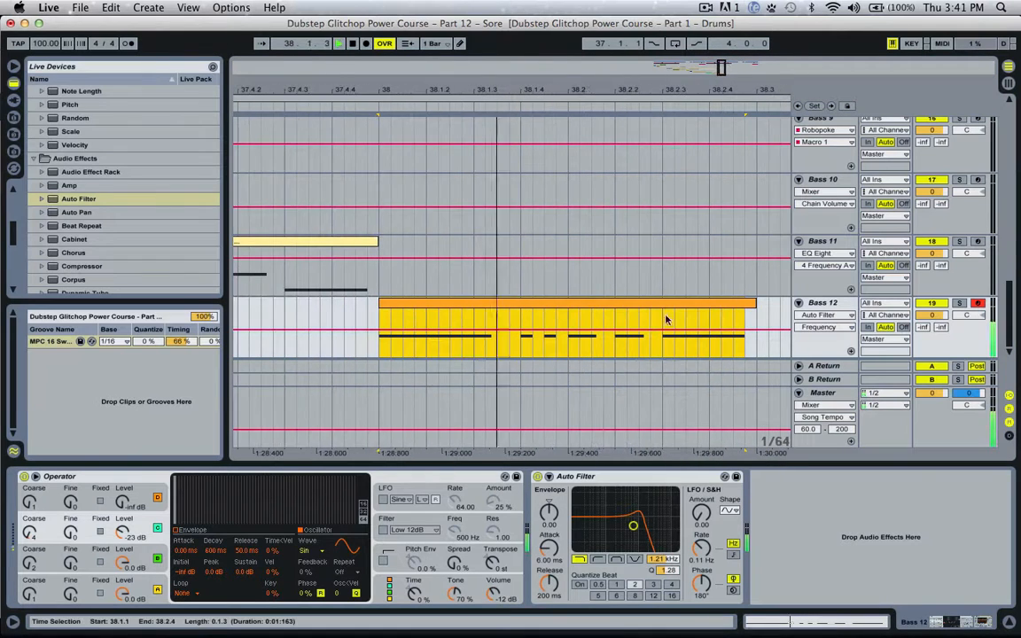
pyautogui.click(376, 349)
pyautogui.moveTo(376, 350); pyautogui.dragTo(456, 353)
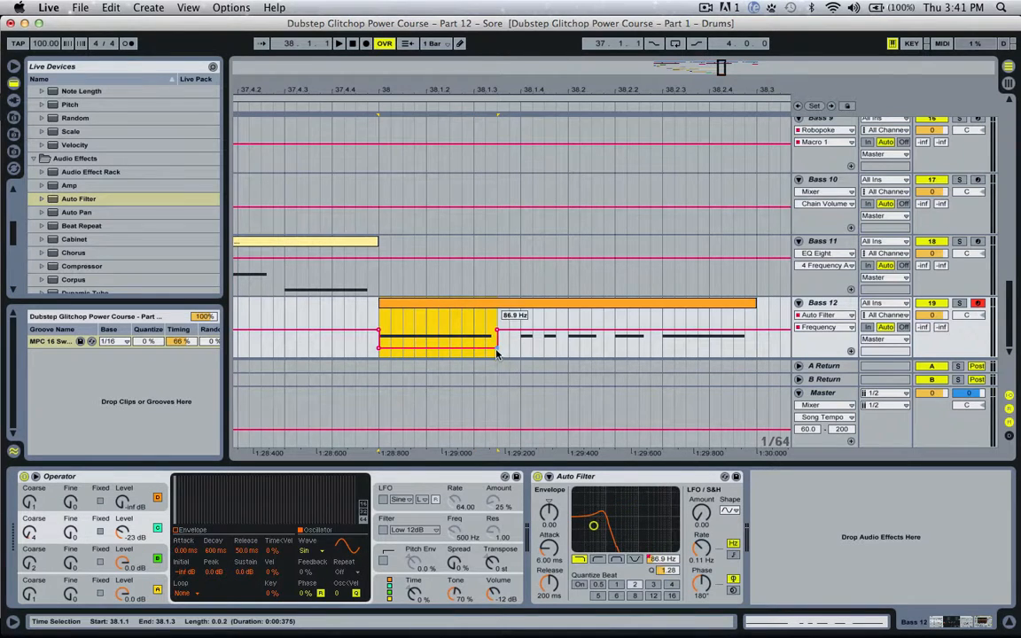
pyautogui.click(381, 348)
pyautogui.press('space')
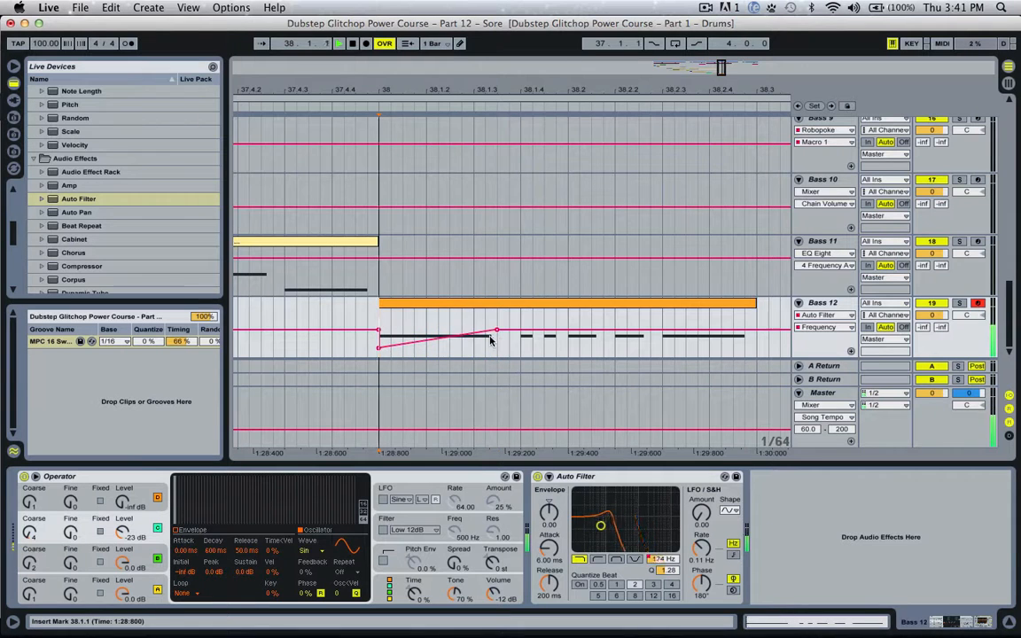
# Raise the filter ramp's peak to about 5.95 kHz near the first note's end and lift the frequency line after it.
pyautogui.moveTo(481, 335); pyautogui.dragTo(485, 322)
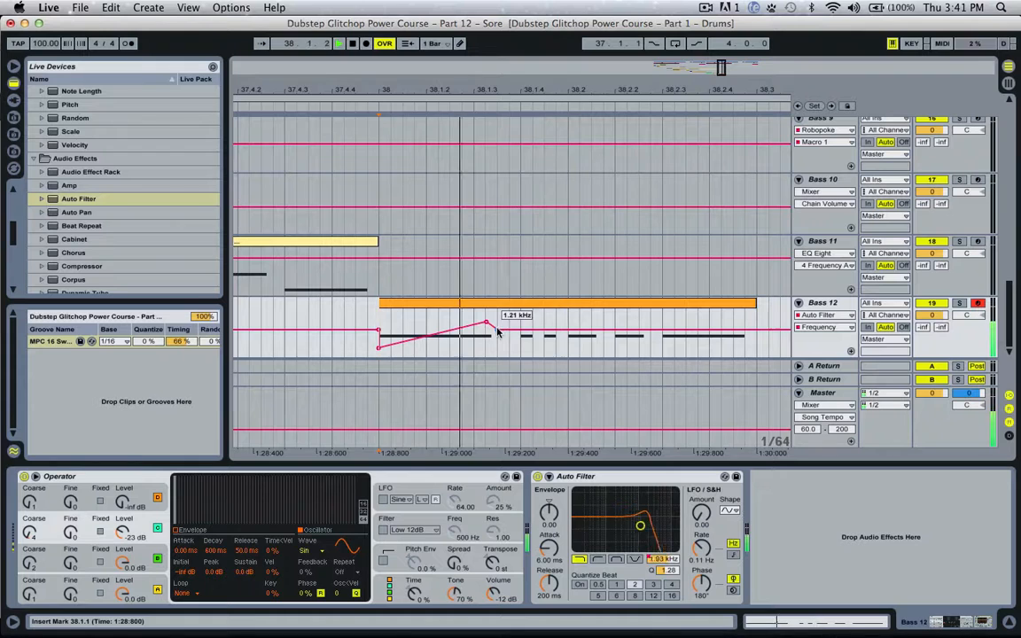
pyautogui.moveTo(497, 329)
pyautogui.mouseDown()
pyautogui.moveTo(512, 328)
pyautogui.moveTo(511, 318)
pyautogui.mouseUp()
pyautogui.press('space')
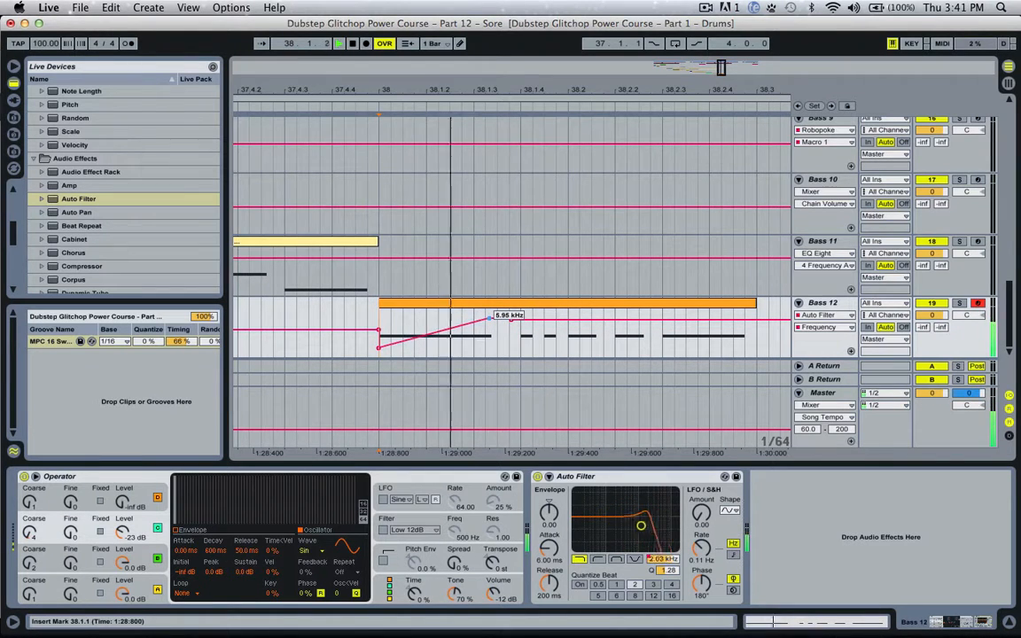
# Add a short low D#-1 note just after the first D0 note in the Bass 12 clip.
pyautogui.doubleClick(474, 304)
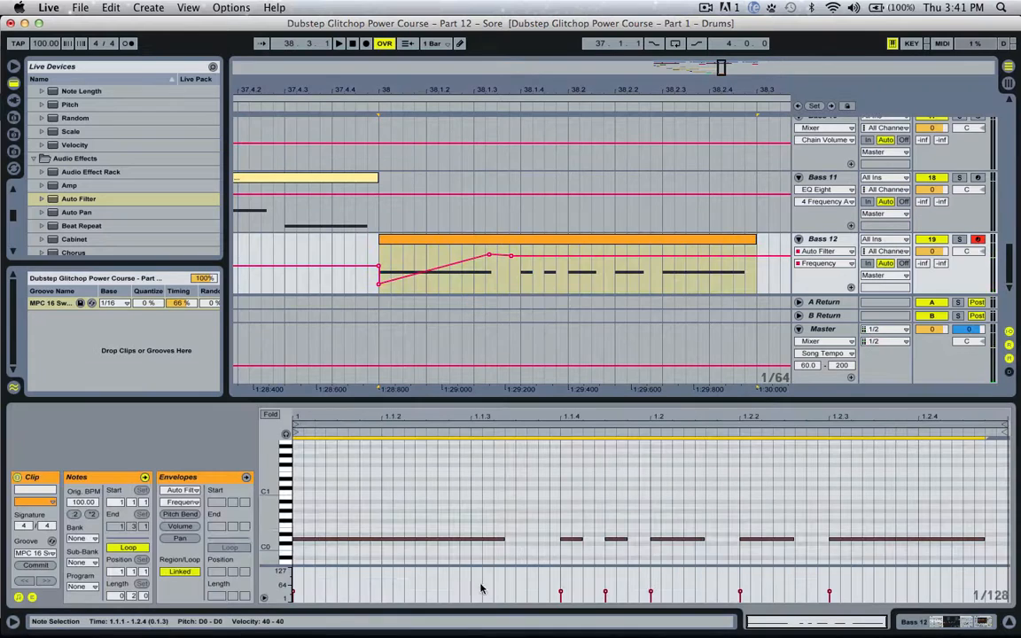
pyautogui.scroll(-4, 520, 515)
pyautogui.press('space')
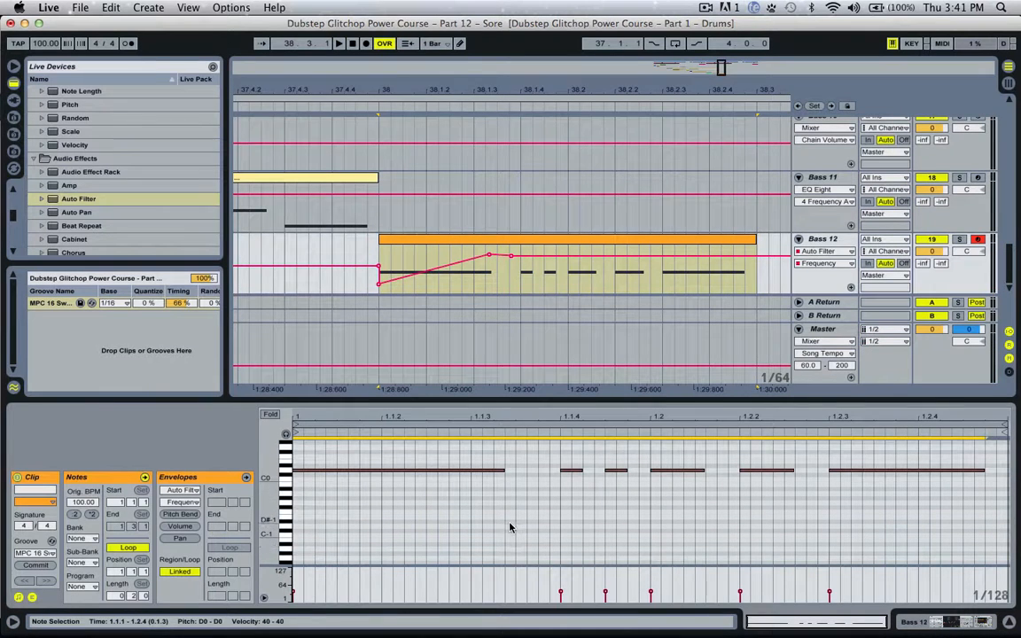
pyautogui.doubleClick(510, 527)
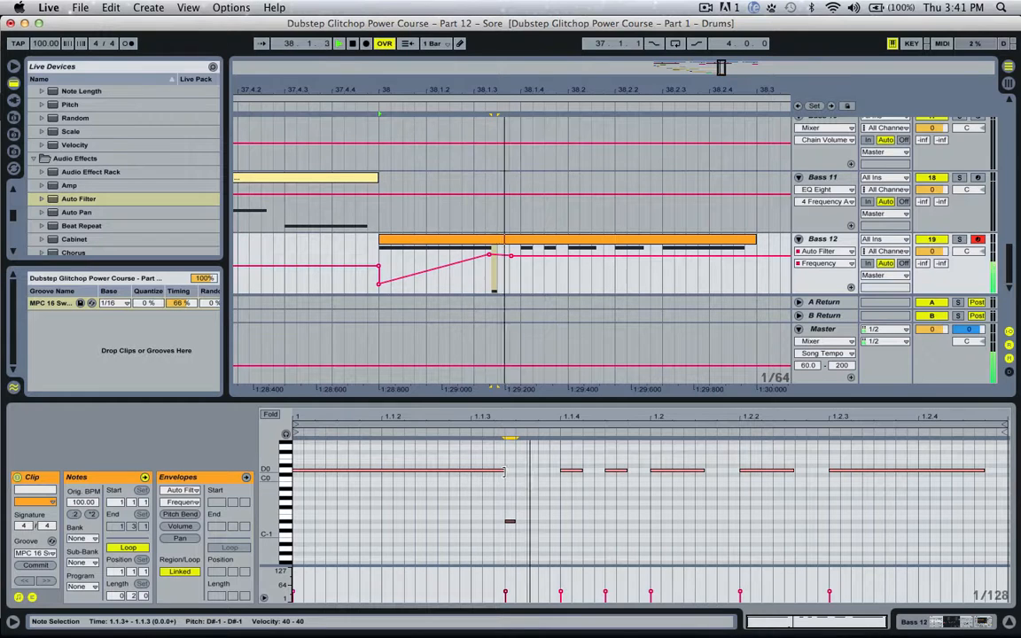
# Shorten the first D0 note to end at 1.1.3 and place the low note directly after it on D-1.
pyautogui.moveTo(503, 473); pyautogui.dragTo(477, 473)
pyautogui.press('space')
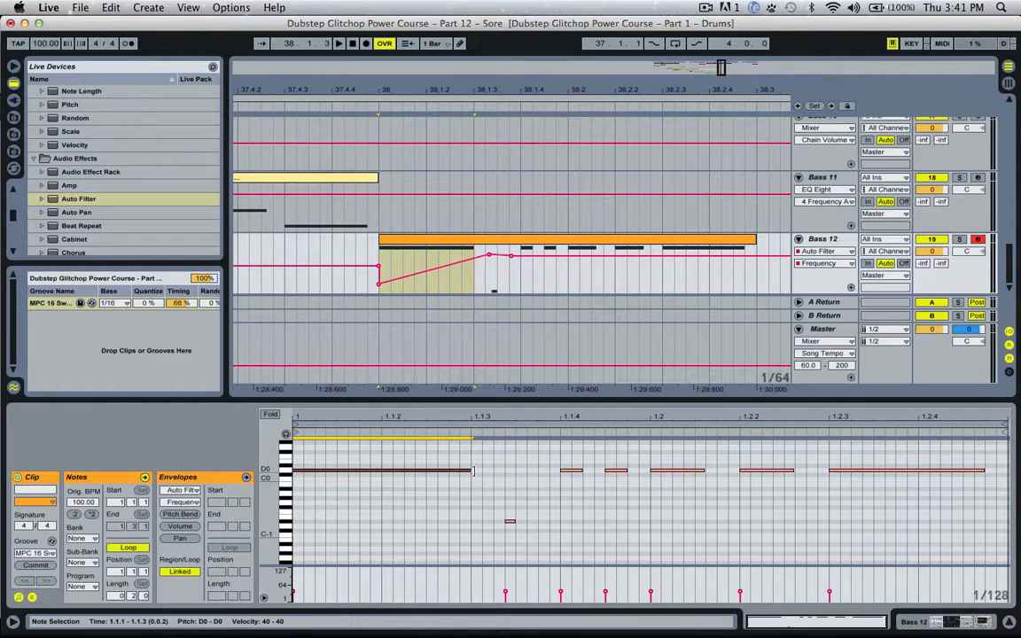
pyautogui.moveTo(509, 525); pyautogui.dragTo(485, 529)
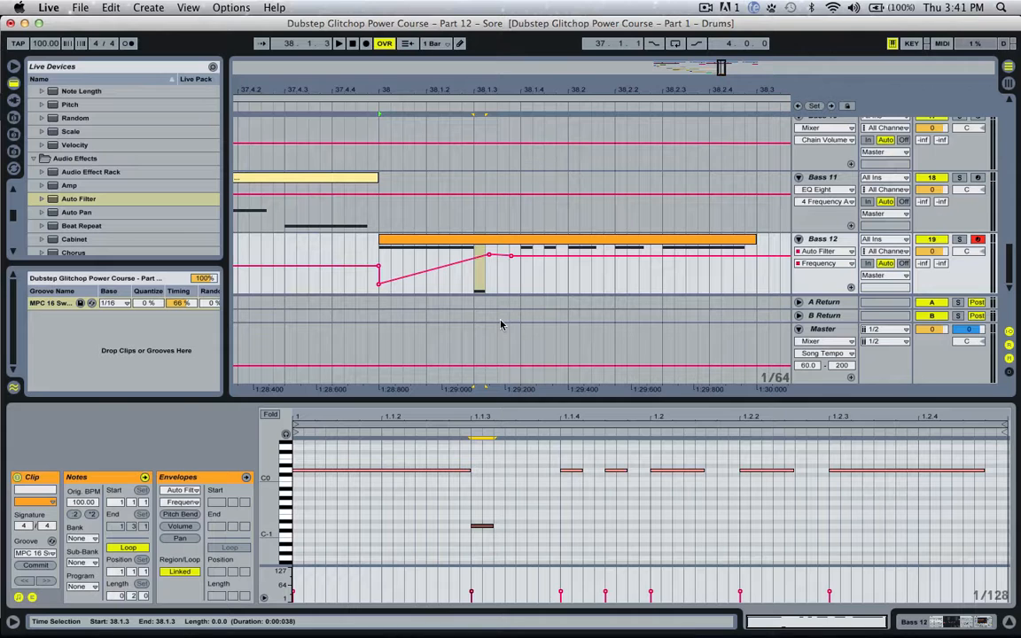
# Audition the revised phrase from just before bar 38 and reopen the Bass 12 clip's notes.
pyautogui.click(375, 260)
pyautogui.press('space')
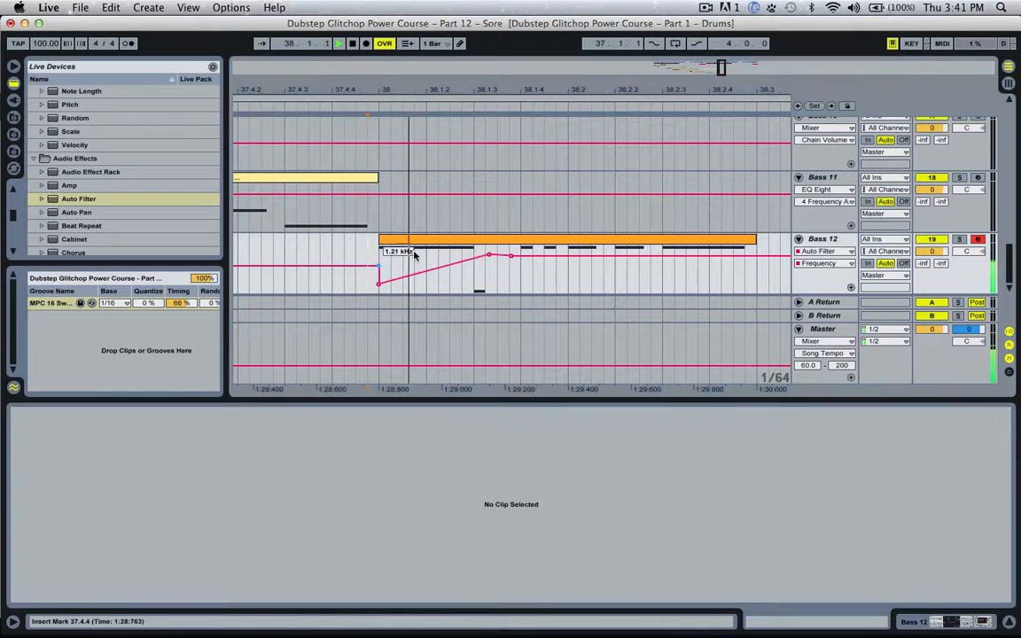
pyautogui.press('space')
pyautogui.click(465, 238)
pyautogui.press('space')
pyautogui.press('space')
pyautogui.press('space')
# Try the low note at 1.1.3 one octave lower and return it to D-1.
pyautogui.click(492, 528)
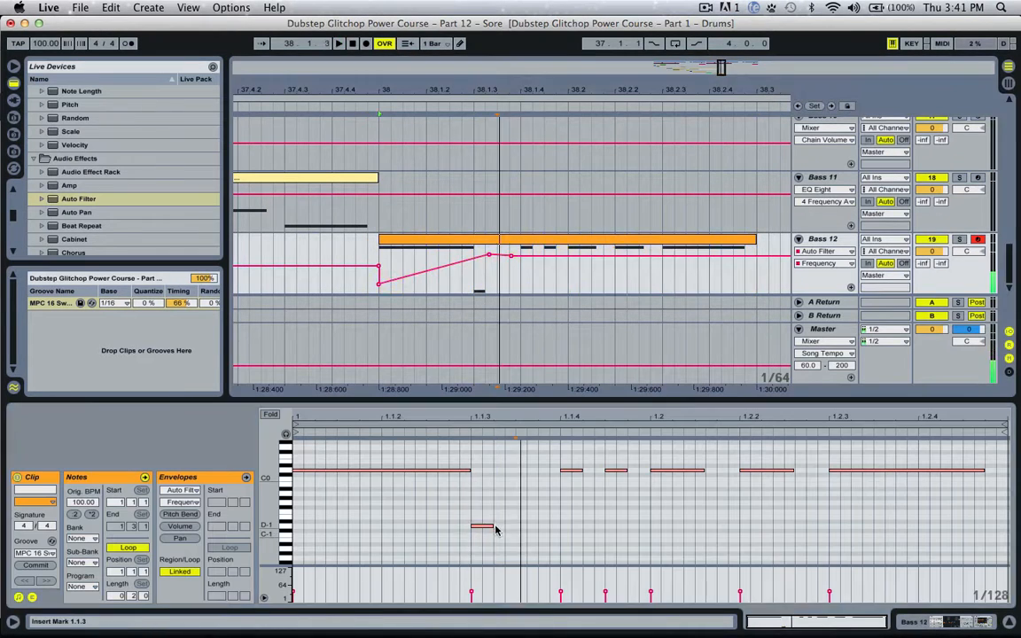
pyautogui.moveTo(492, 528)
pyautogui.mouseDown()
pyautogui.moveTo(494, 538)
pyautogui.moveTo(496, 528)
pyautogui.mouseUp()
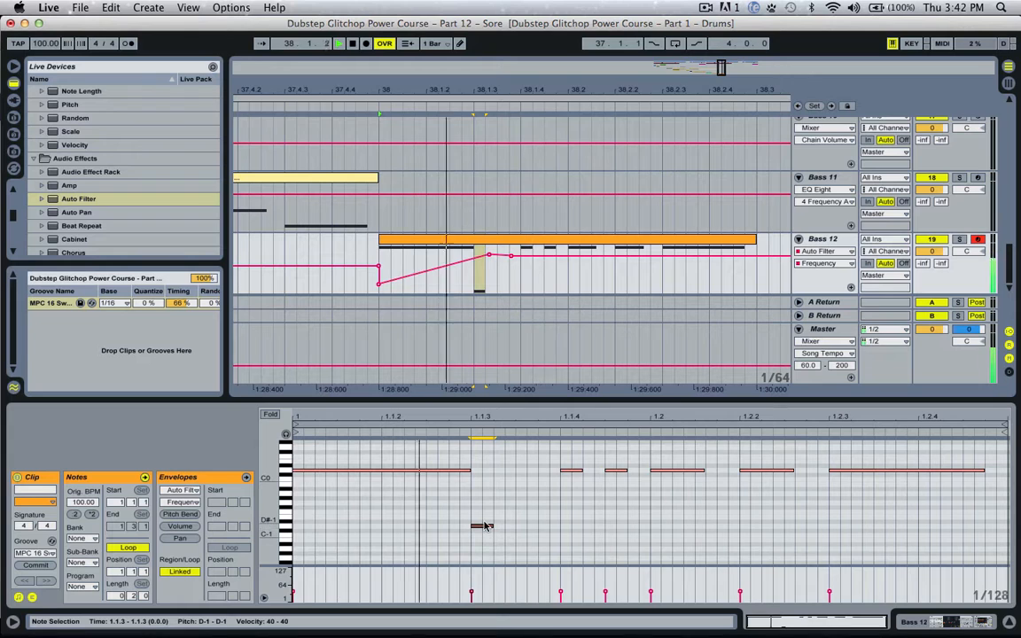
pyautogui.hotkey('shift', 'Down')
pyautogui.hotkey('shift', 'Up')
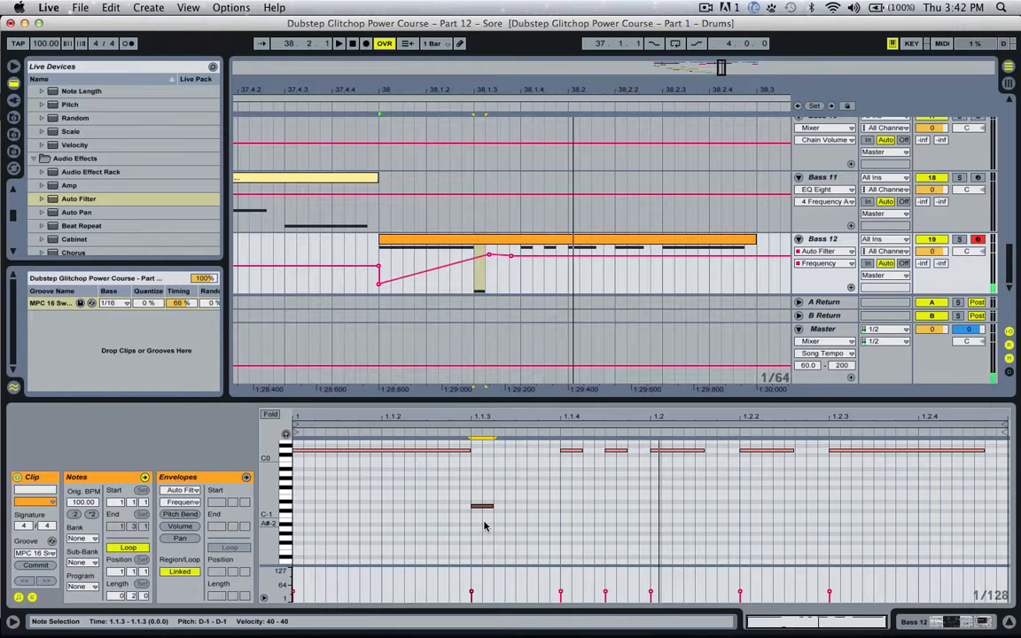
# Shape an Auto Filter frequency dip over the low note at 38.1.3, auditioning it from 38.1.1.
pyautogui.click(480, 273)
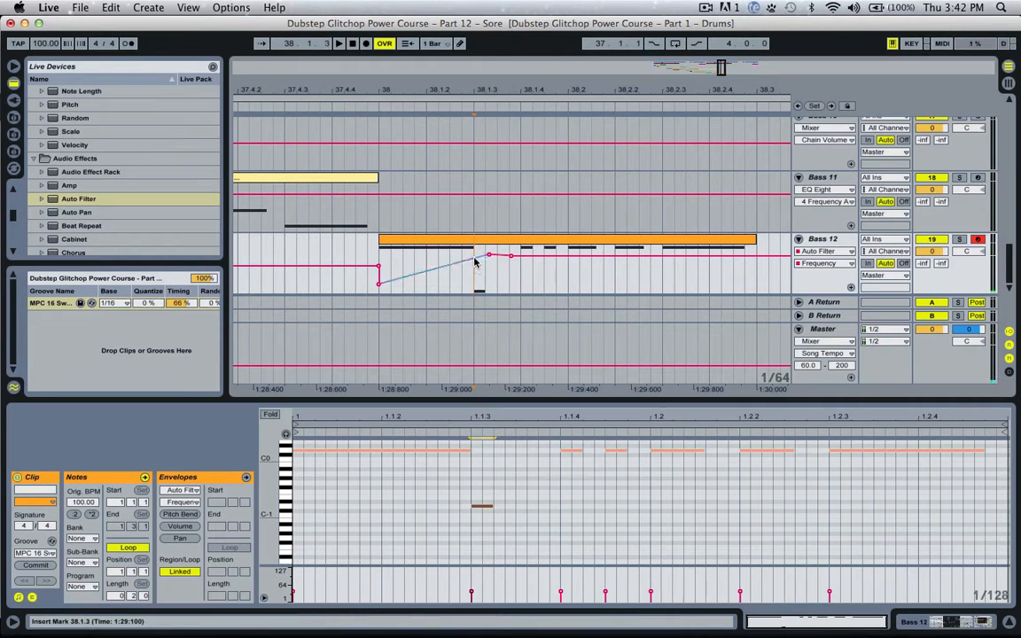
pyautogui.click(385, 256)
pyautogui.press('space')
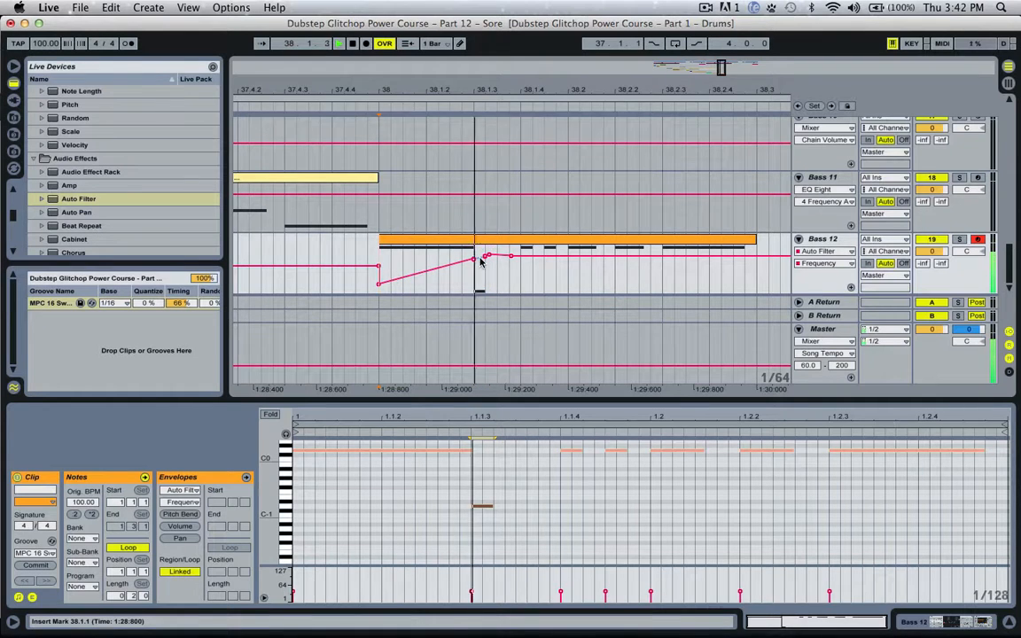
pyautogui.moveTo(481, 258); pyautogui.dragTo(479, 291)
pyautogui.press('space')
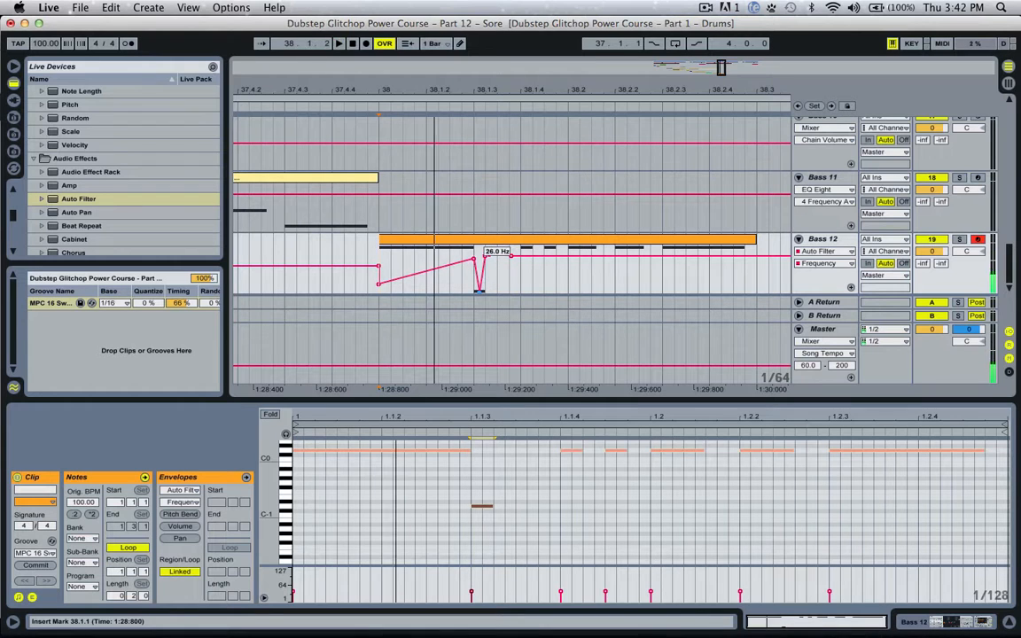
pyautogui.moveTo(479, 291); pyautogui.dragTo(484, 278)
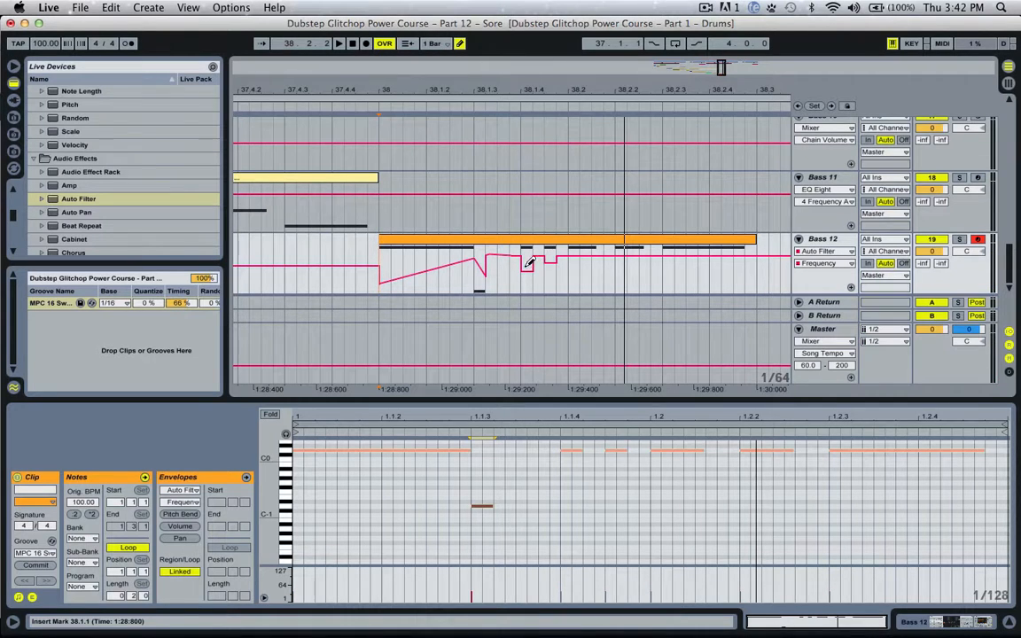
# Draw stepped Auto Filter frequency dips over the two short notes from 38.1.4, the second deeper than the first, and audition them.
pyautogui.press('space')
pyautogui.press('space')
pyautogui.press('space')
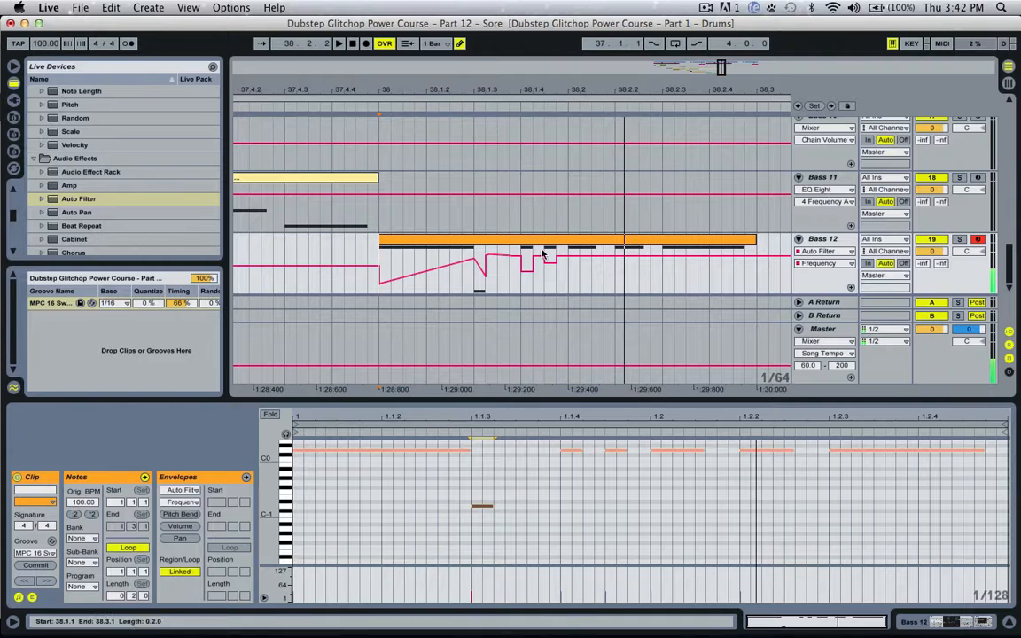
pyautogui.click(525, 256)
pyautogui.moveTo(551, 276); pyautogui.dragTo(552, 284)
pyautogui.press('space')
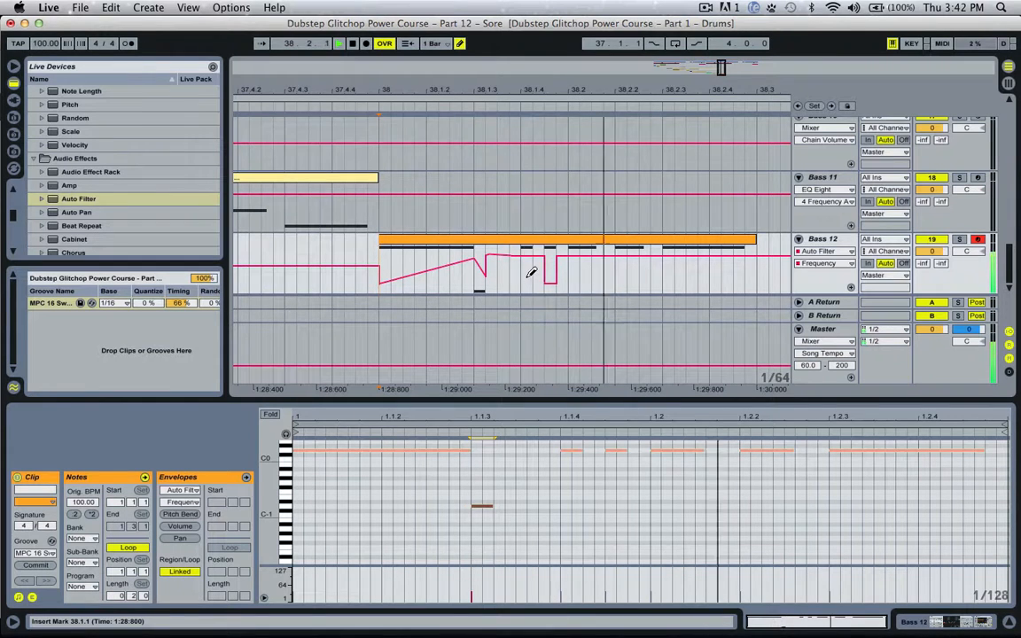
pyautogui.press('space')
pyautogui.press('space')
pyautogui.click(529, 271)
pyautogui.press('space')
pyautogui.press('space')
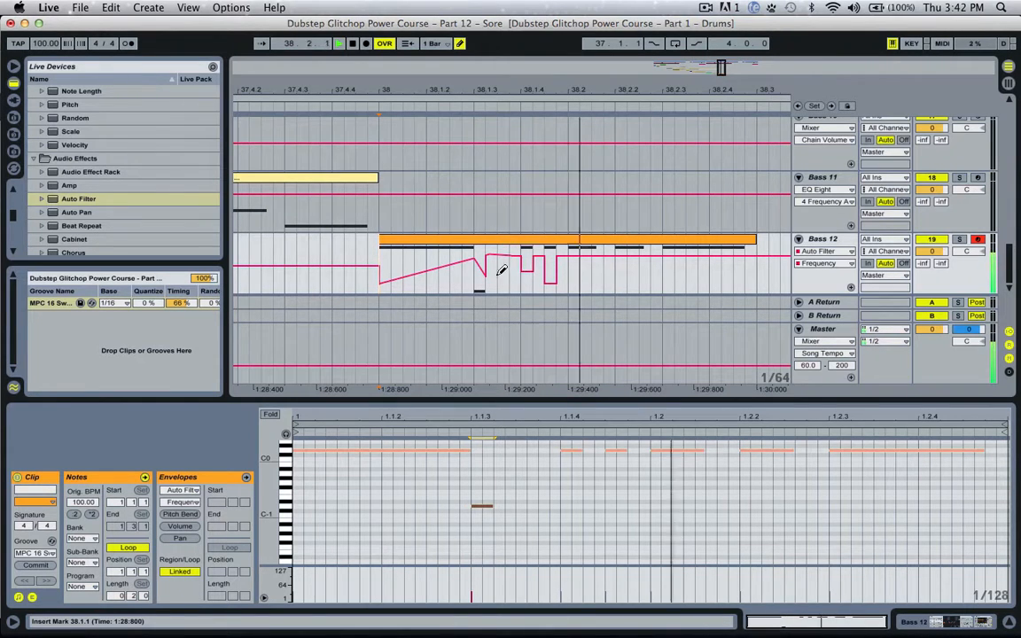
pyautogui.press('space')
pyautogui.press('space')
pyautogui.press('space')
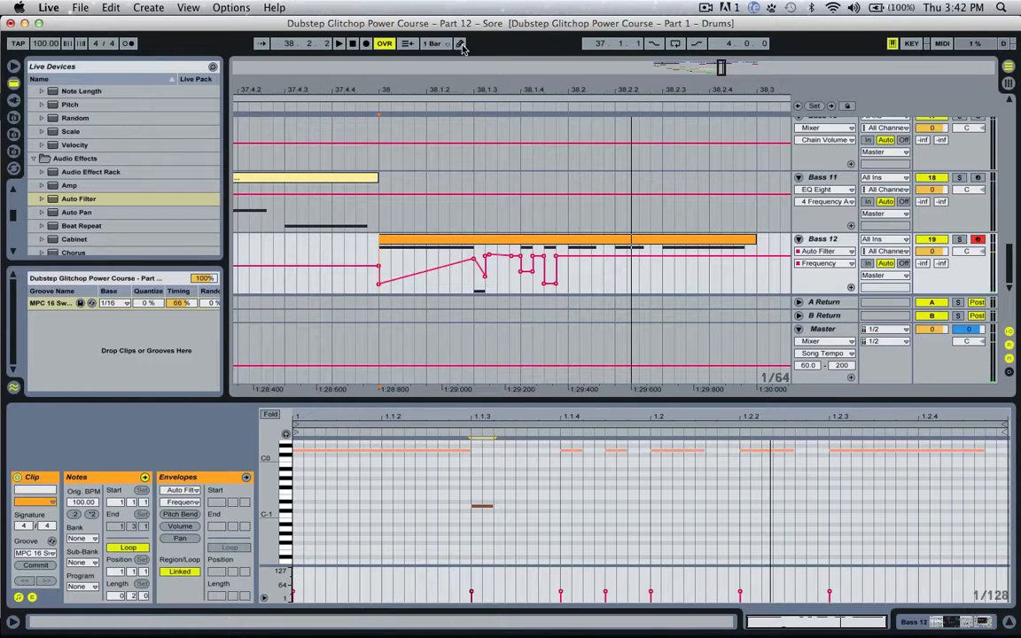
# Add a V-shaped Auto Filter frequency dip down to 26.0 Hz over the note at 38.2 and audition from 38.1.4.
pyautogui.click(568, 274)
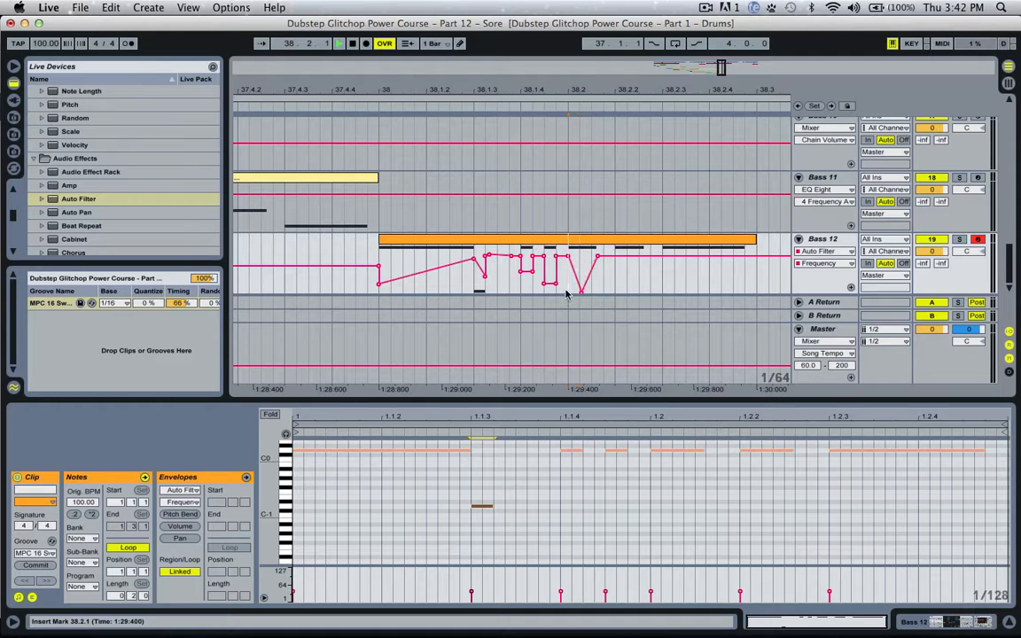
pyautogui.click(532, 284)
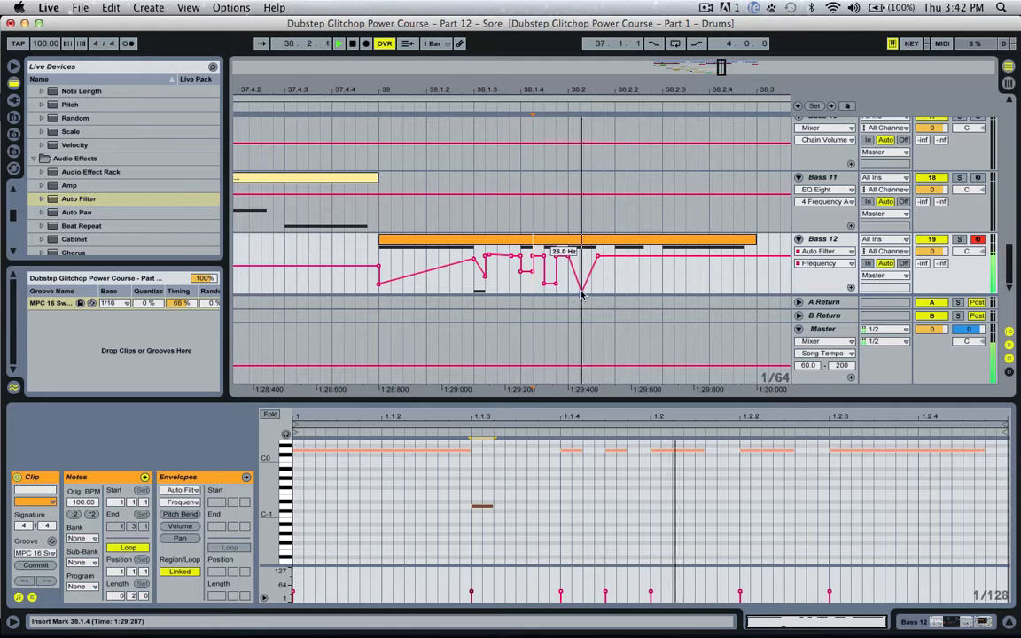
# Turn the Auto Filter frequency dip at 38.2 into a rising ramp and add a flat frequency dip over the note at 38.2.2.
pyautogui.click(582, 291)
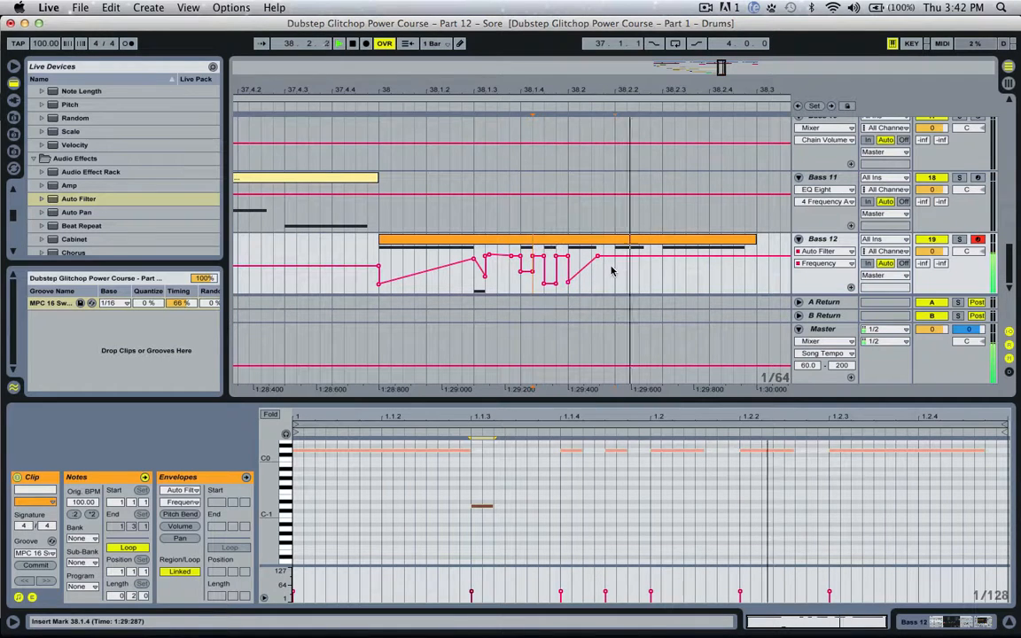
pyautogui.moveTo(615, 270); pyautogui.dragTo(650, 268)
pyautogui.press('space')
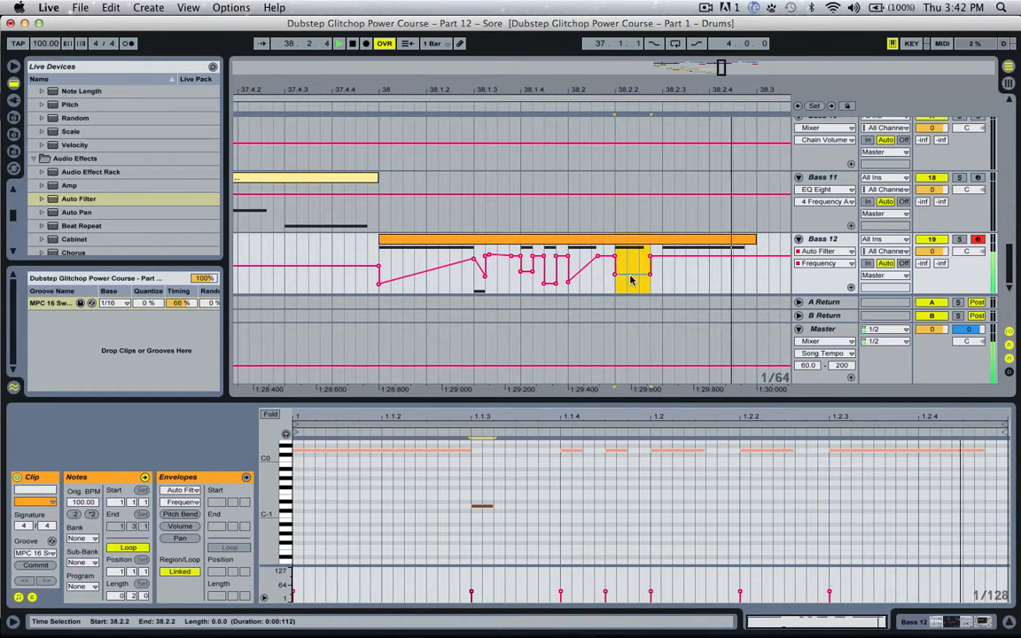
# Add a V-shaped Auto Filter frequency dip over the last note from 38.2.3, make the 38.2.2 dip shallower, and audition from 38.1.1.
pyautogui.click(662, 256)
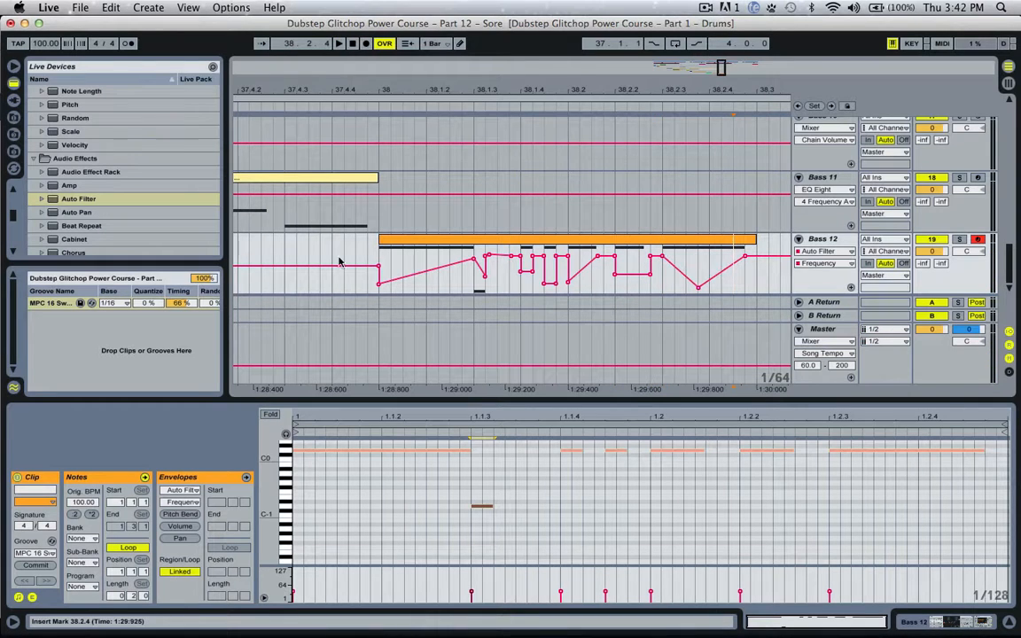
pyautogui.press('space')
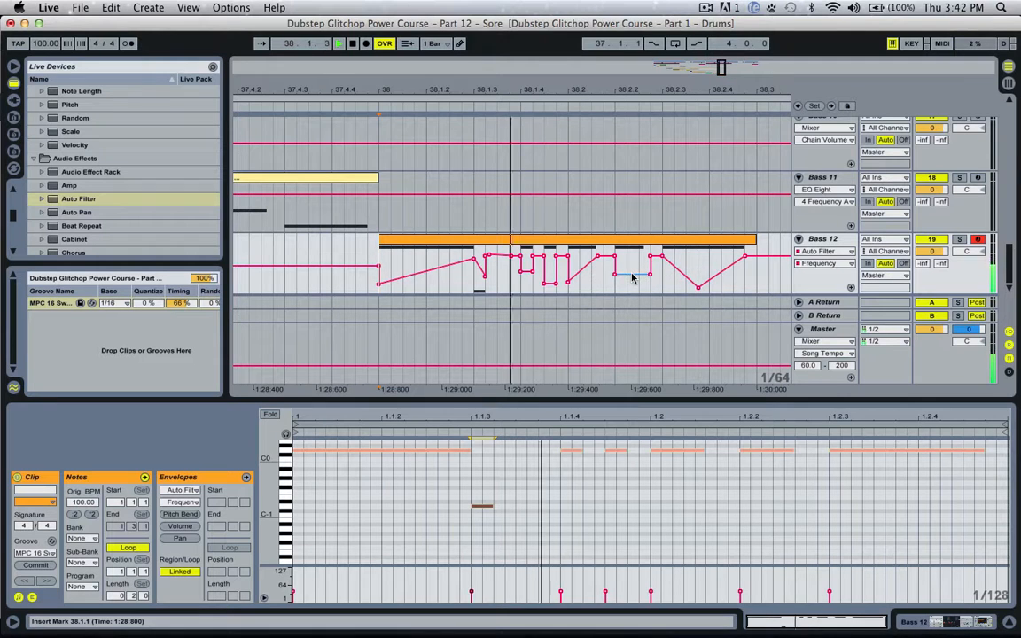
pyautogui.press('space')
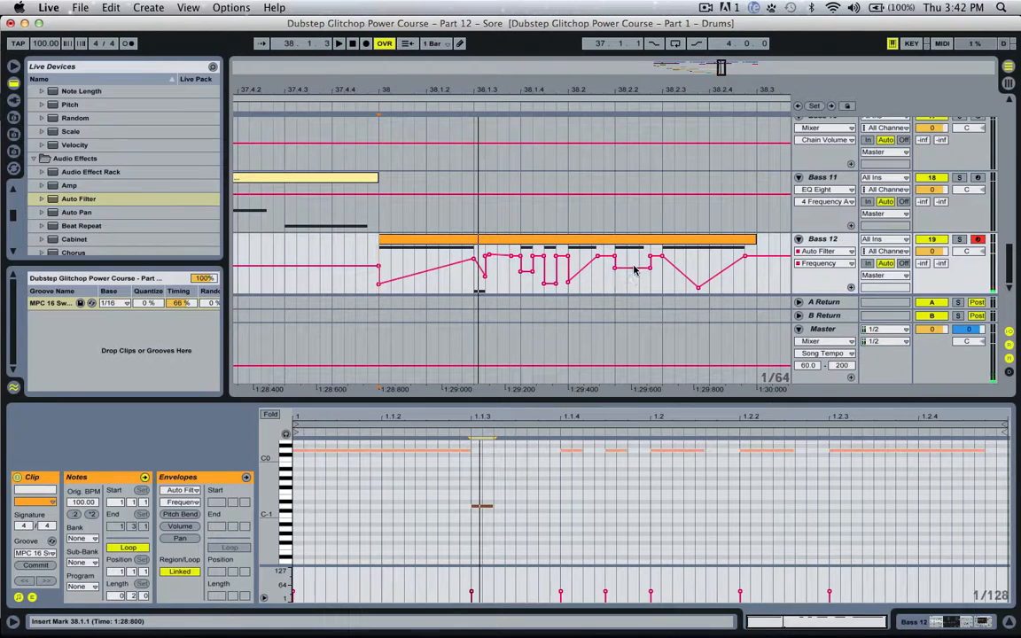
pyautogui.press('space')
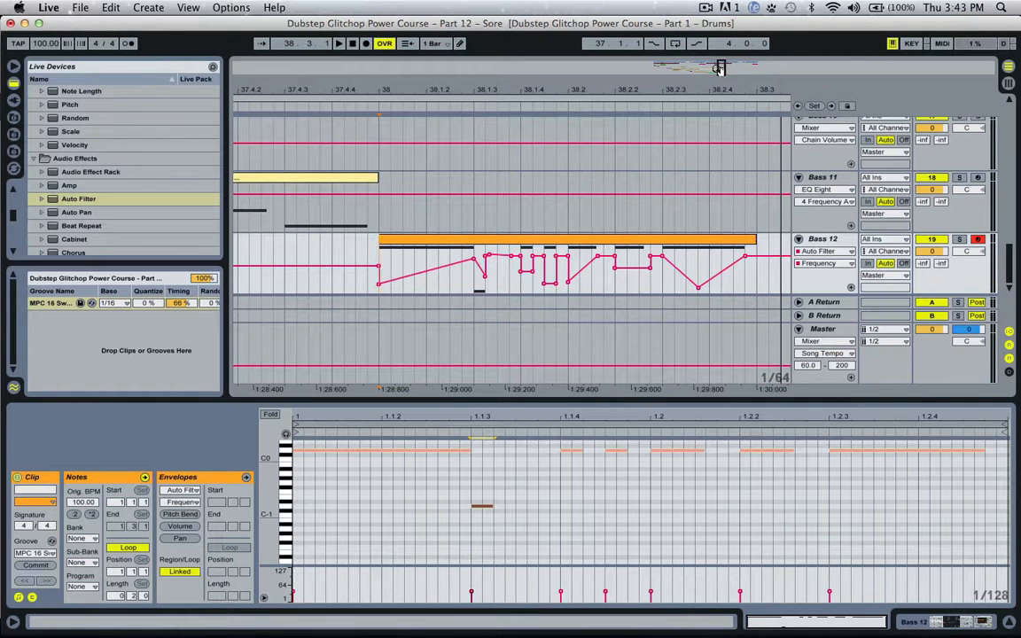
# Audition the Bass 12 clip repeatedly from 38.1.1 to judge the Auto Filter frequency movement.
pyautogui.moveTo(722, 70); pyautogui.dragTo(723, 64)
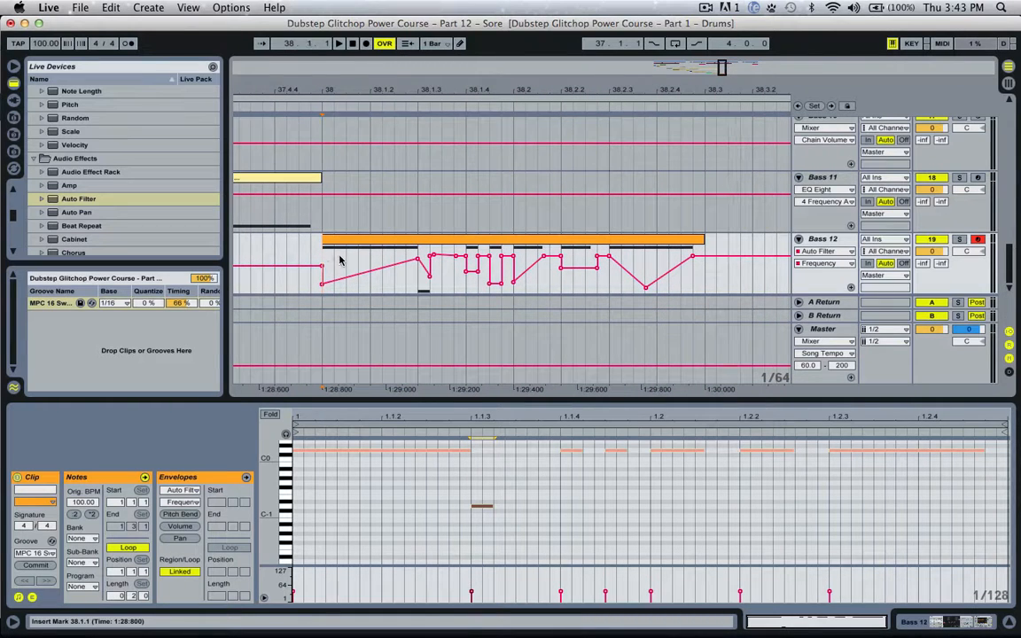
pyautogui.press('space')
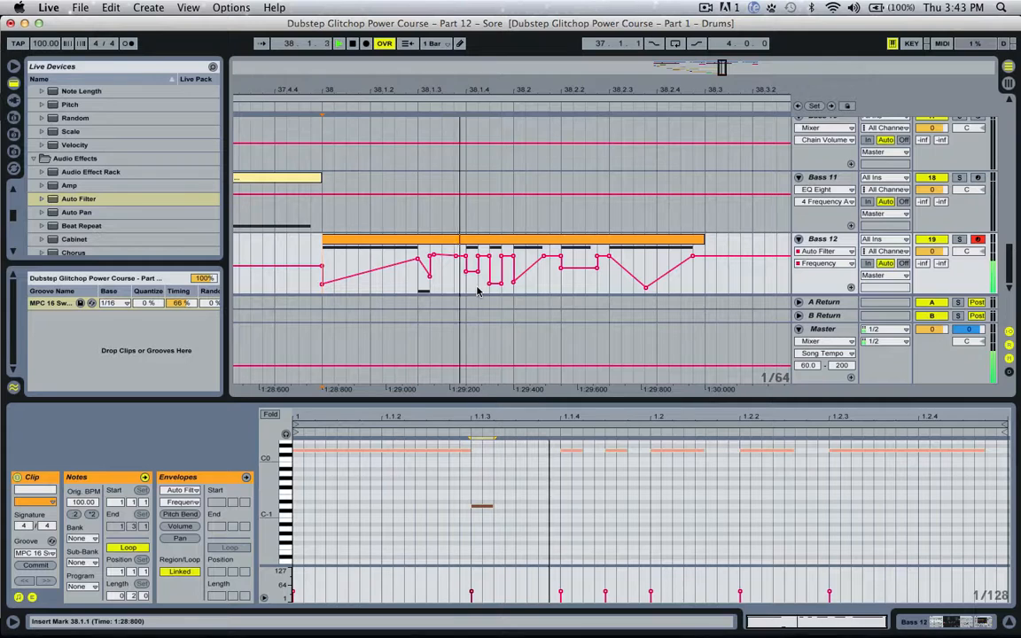
pyautogui.click(324, 256)
pyautogui.press('space')
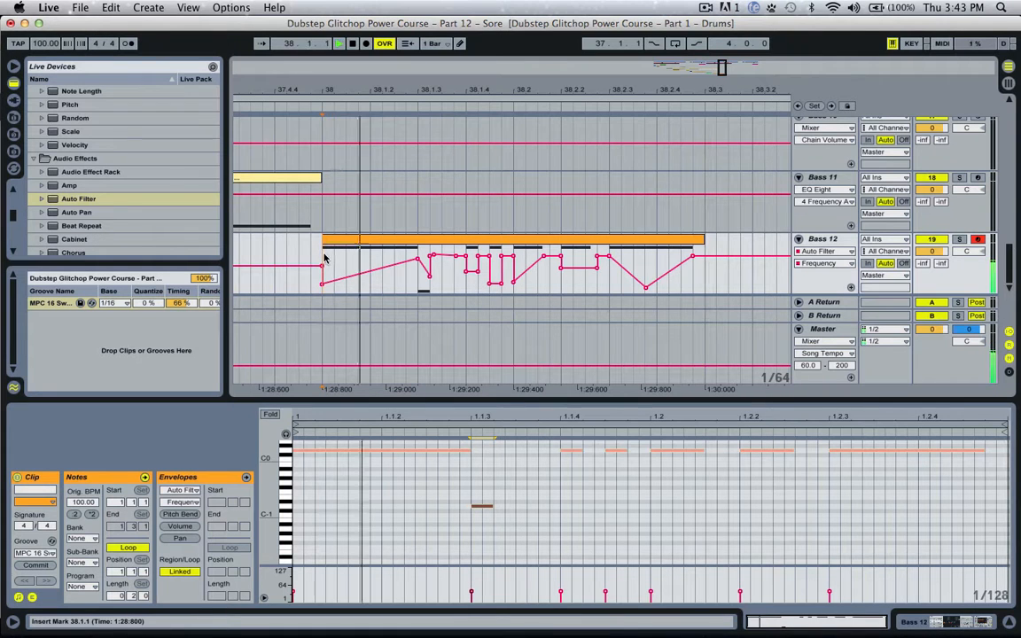
pyautogui.press('space')
pyautogui.click(324, 254)
pyautogui.press('space')
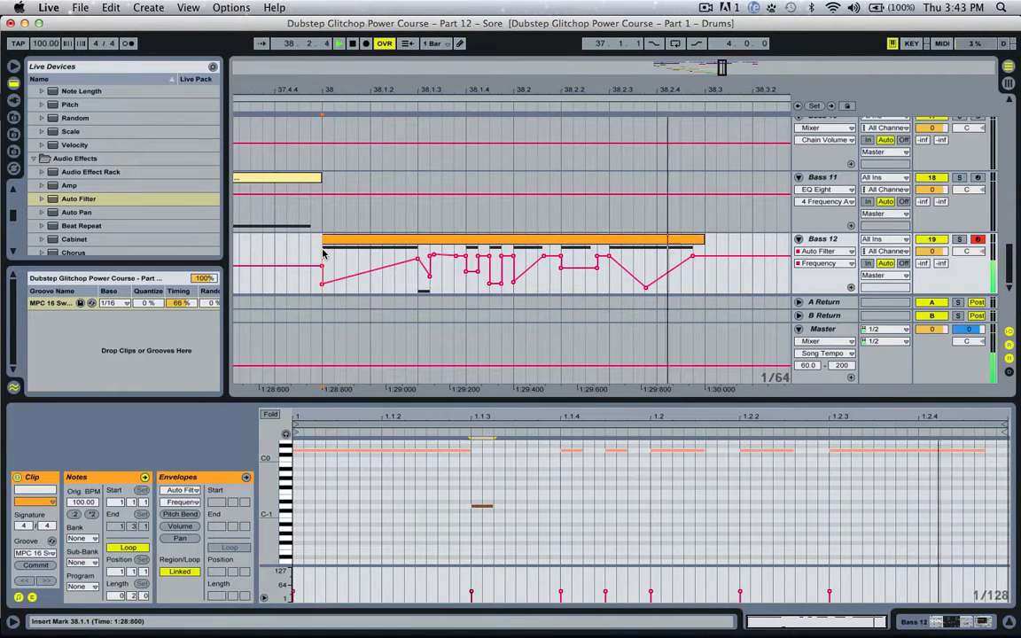
pyautogui.press('space')
pyautogui.press('space')
pyautogui.press('space')
pyautogui.press('space')
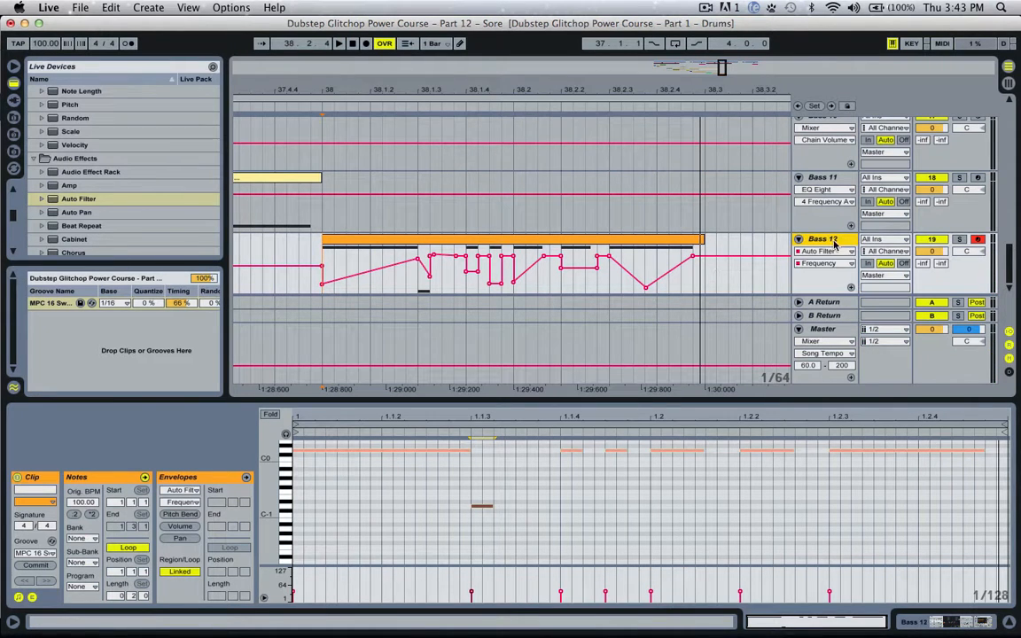
pyautogui.press('space')
pyautogui.press('space')
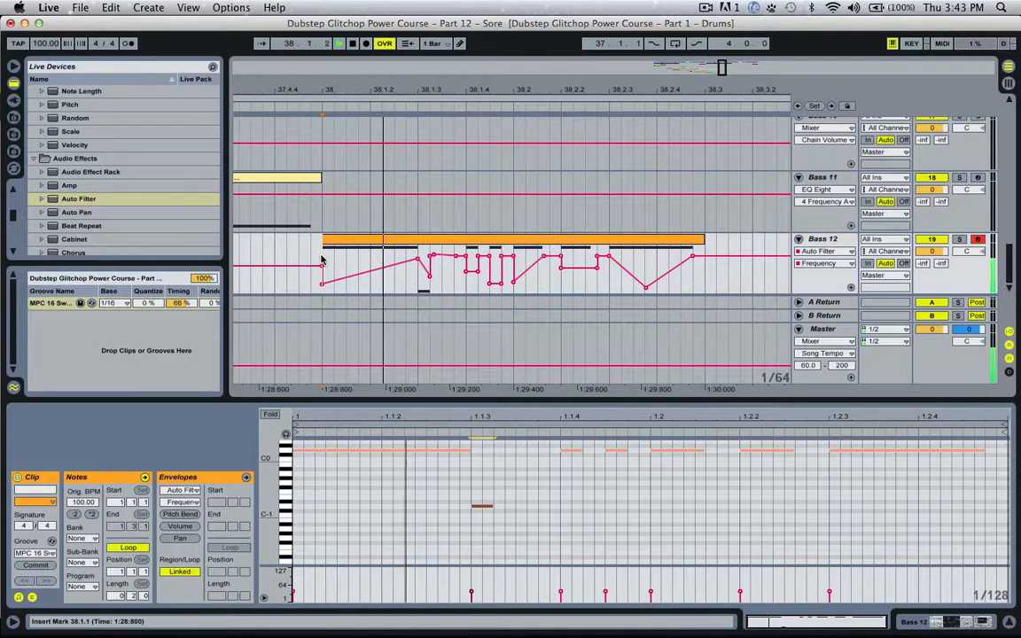
pyautogui.press('space')
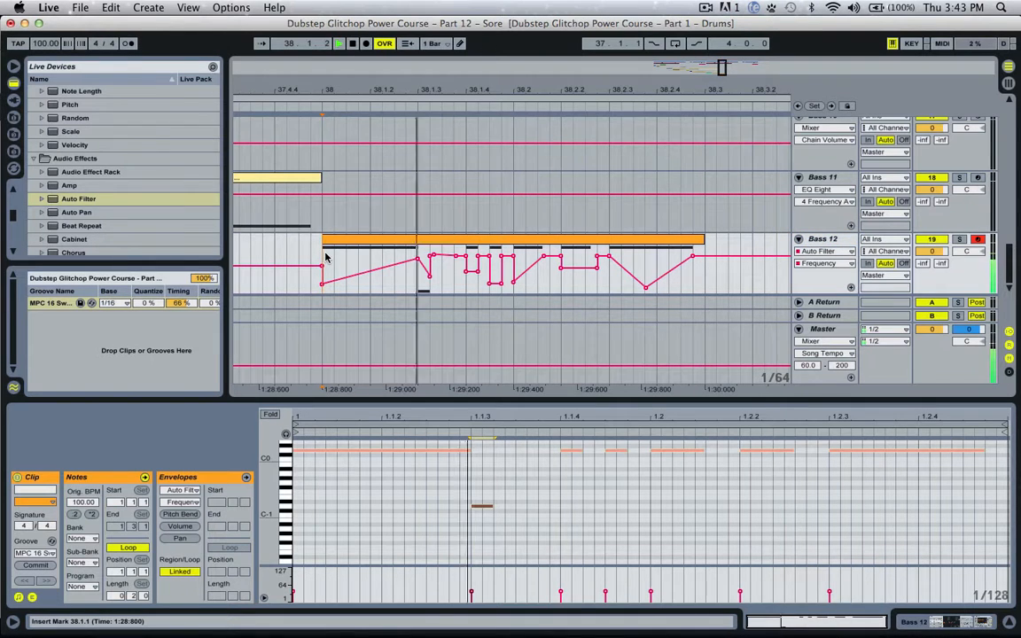
pyautogui.press('space')
pyautogui.press('space')
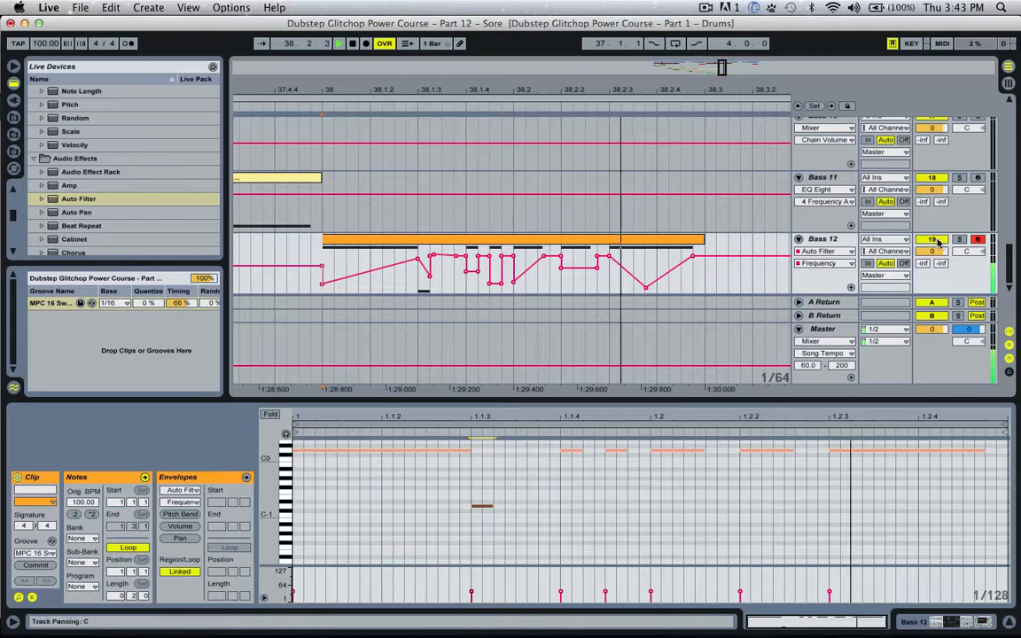
pyautogui.press('space')
# Group the Bass 12 track's device into an Instrument Rack containing Operator and Auto Filter, and show its chain list.
pyautogui.doubleClick(832, 240)
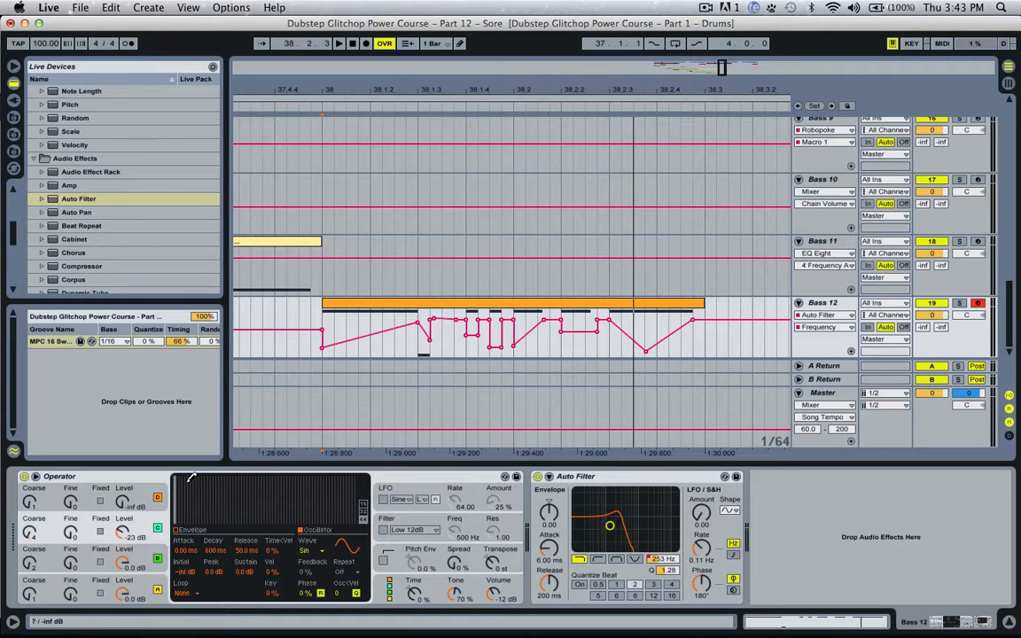
pyautogui.click(203, 491)
pyautogui.rightClick(650, 479)
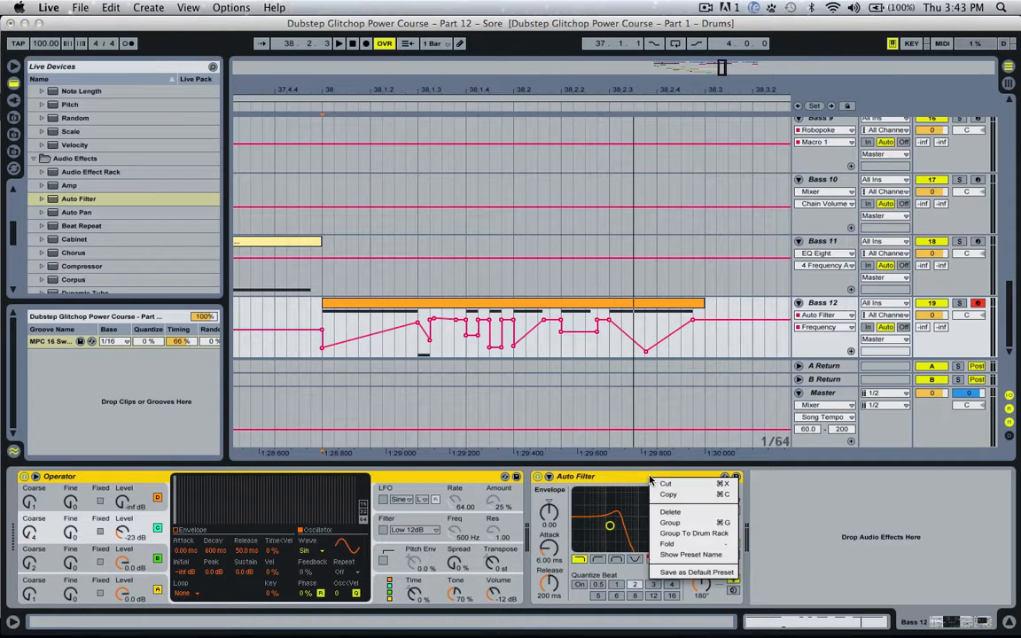
pyautogui.click(679, 523)
pyautogui.click(25, 503)
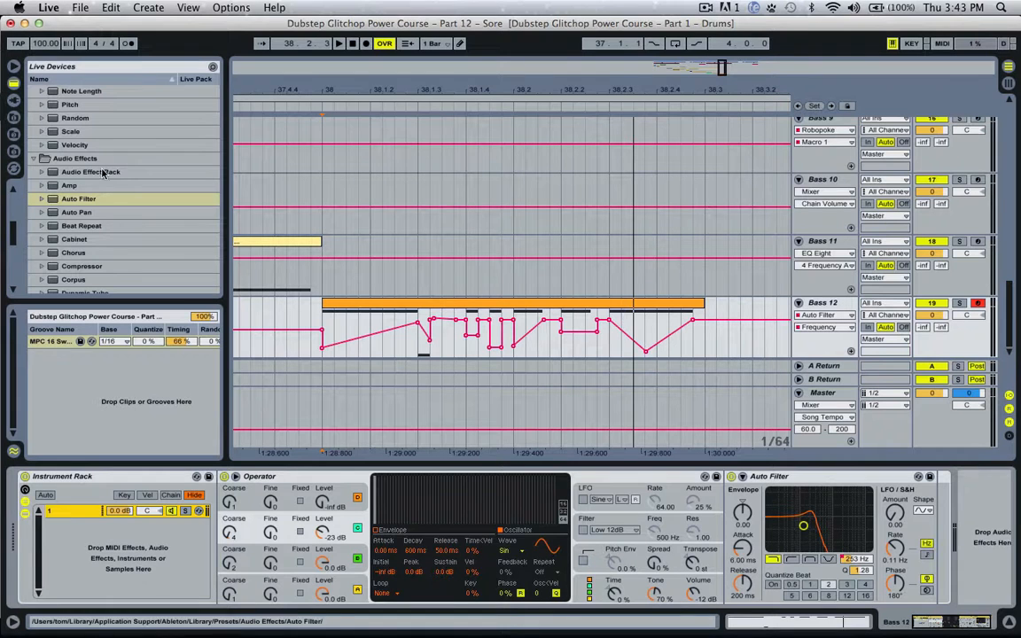
# Add a second Operator as a new rack chain, set its oscillator A wave to Saw D and Spread to 100%, and audition it.
pyautogui.scroll(8, 104, 175)
pyautogui.moveTo(87, 213); pyautogui.dragTo(75, 547)
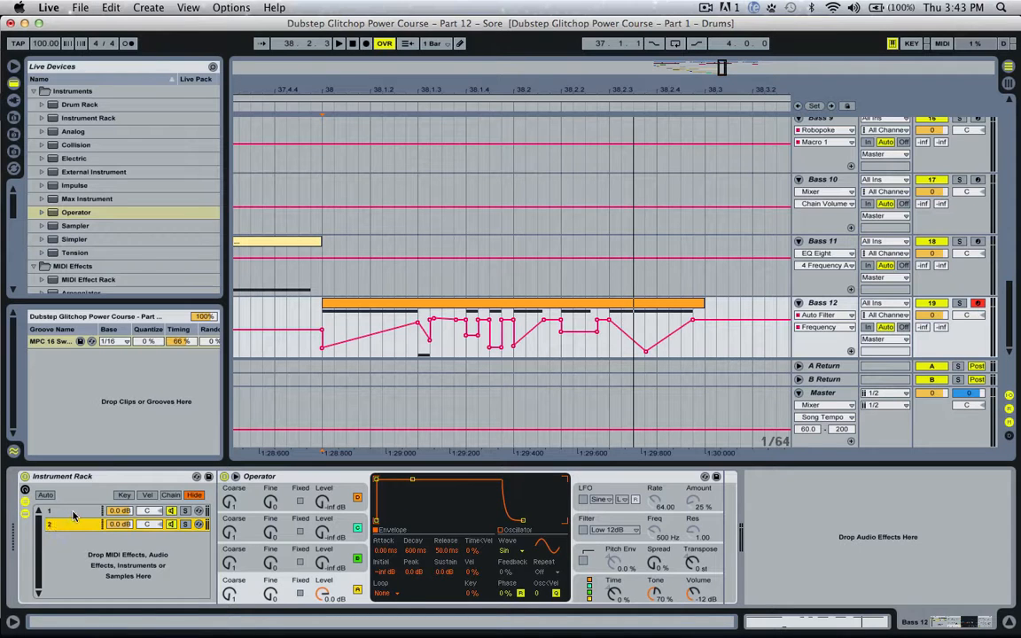
pyautogui.click(514, 550)
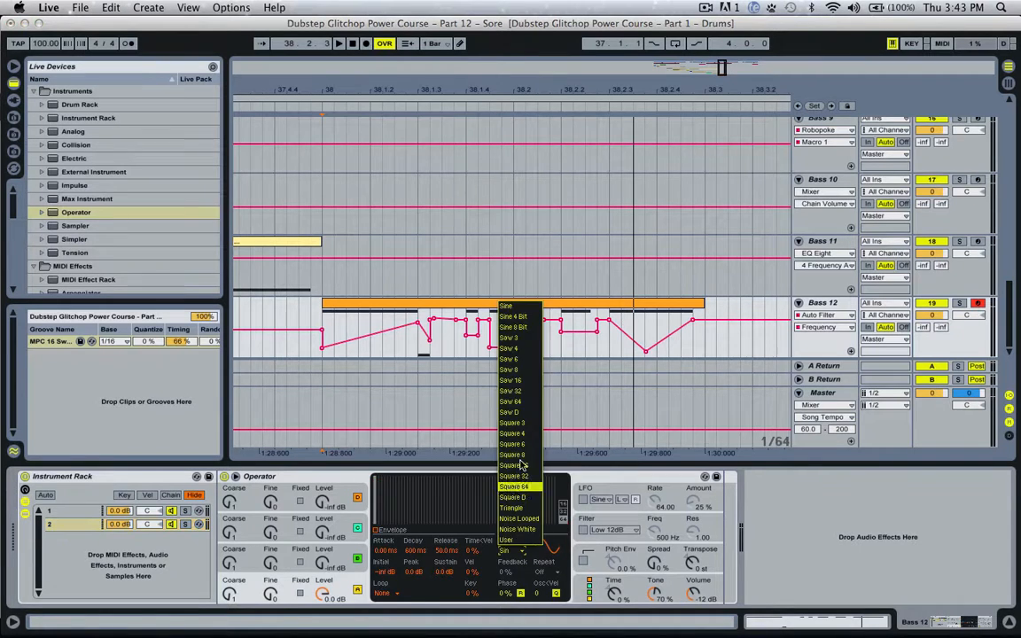
pyautogui.click(525, 414)
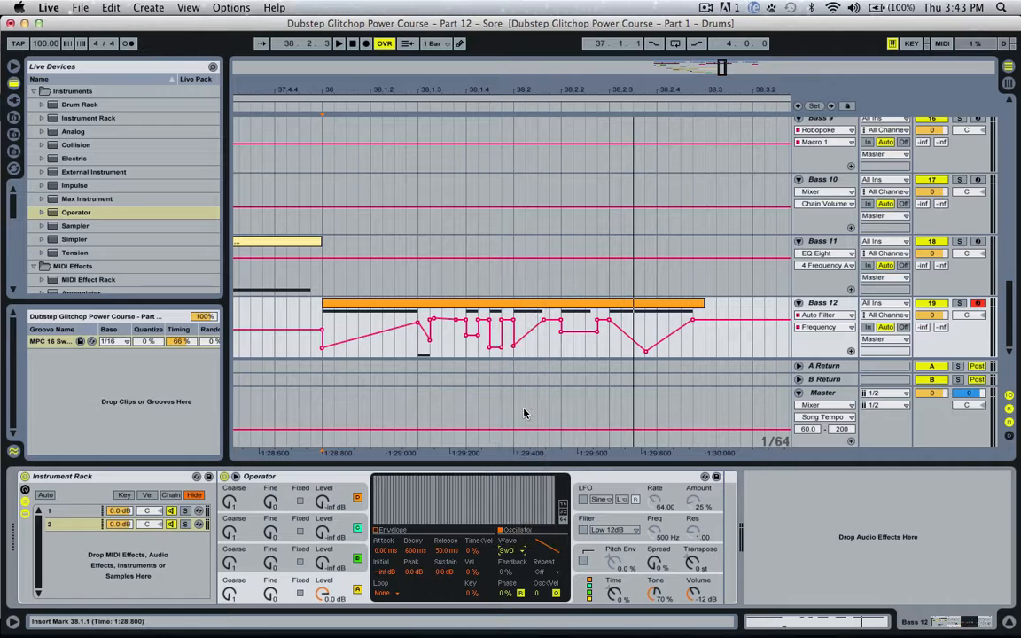
pyautogui.moveTo(661, 564); pyautogui.dragTo(660, 496)
pyautogui.press('space')
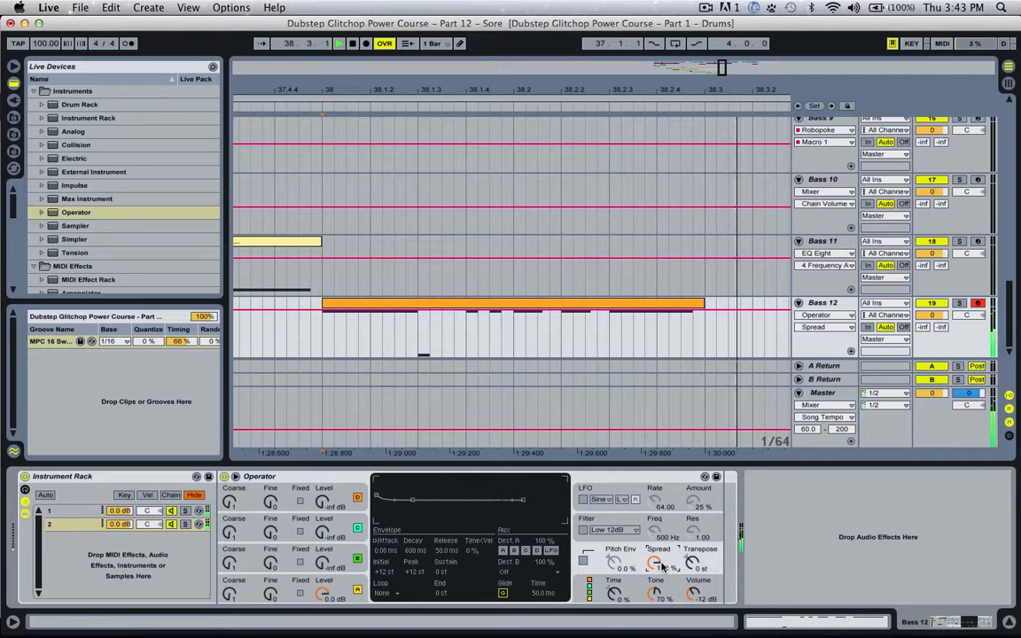
# Add an Auto Filter after the second chain's Operator, set it to band-pass at about 869 Hz with Q 1.11, and audition from 38.1.1.
pyautogui.scroll(-8, 99, 239)
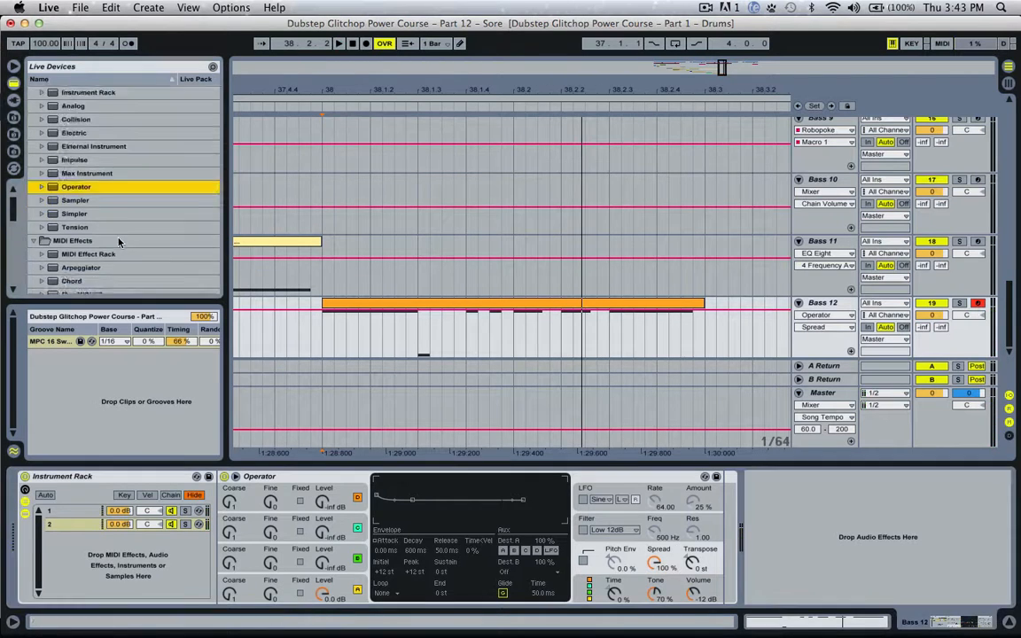
pyautogui.moveTo(78, 254); pyautogui.dragTo(818, 523)
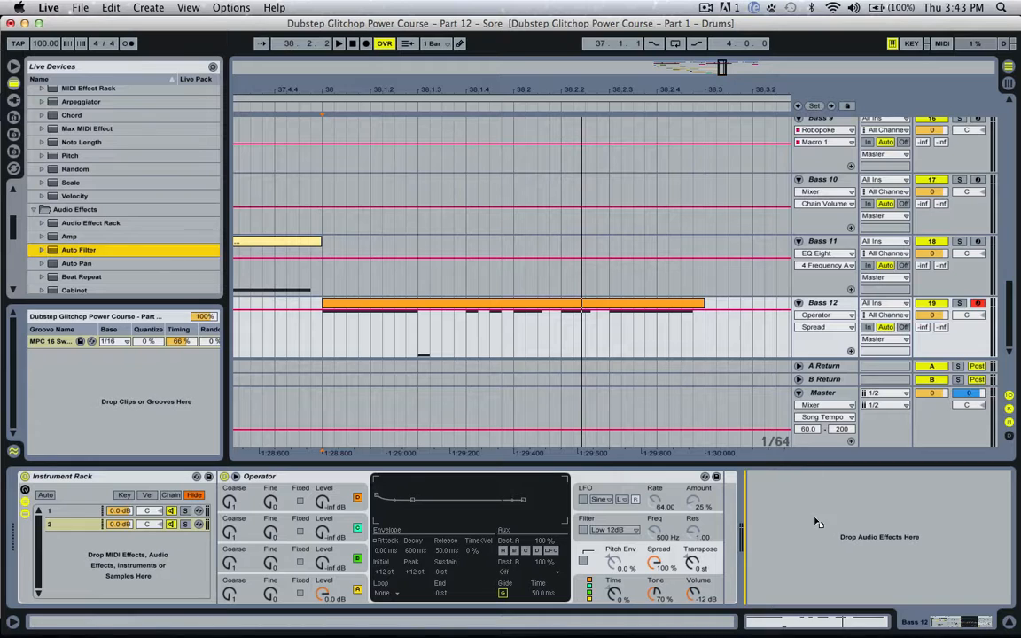
pyautogui.moveTo(729, 534); pyautogui.dragTo(736, 532)
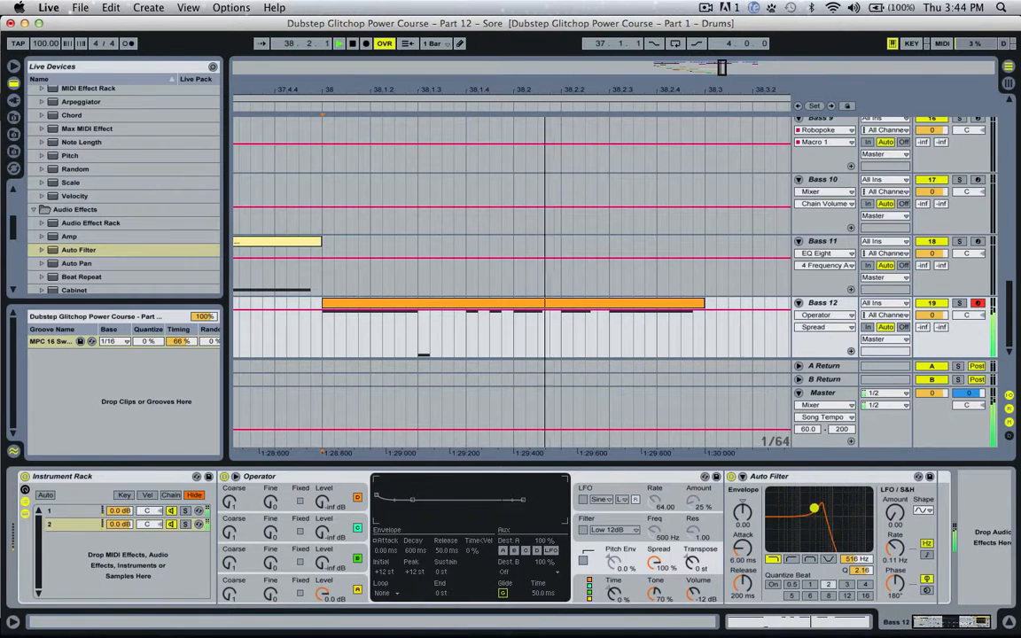
pyautogui.moveTo(772, 519); pyautogui.dragTo(811, 515)
pyautogui.click(811, 559)
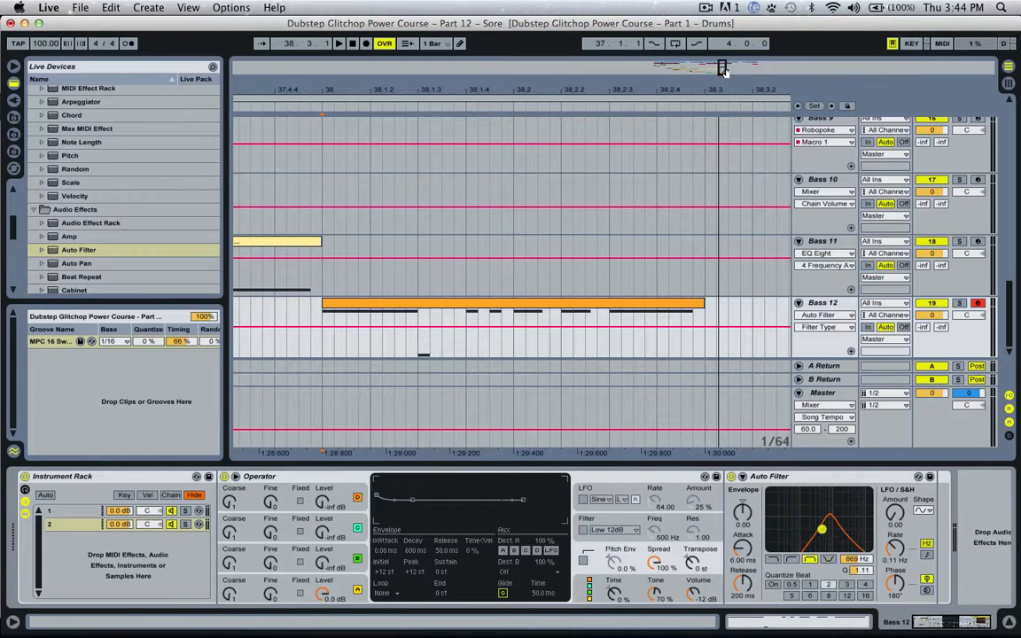
pyautogui.moveTo(725, 71); pyautogui.dragTo(724, 77)
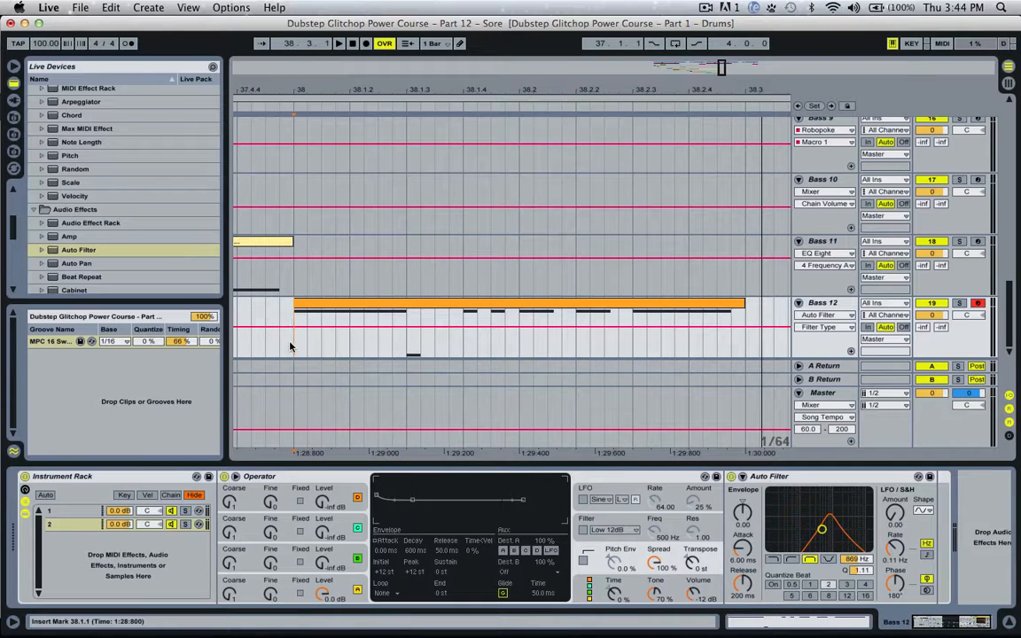
pyautogui.press('space')
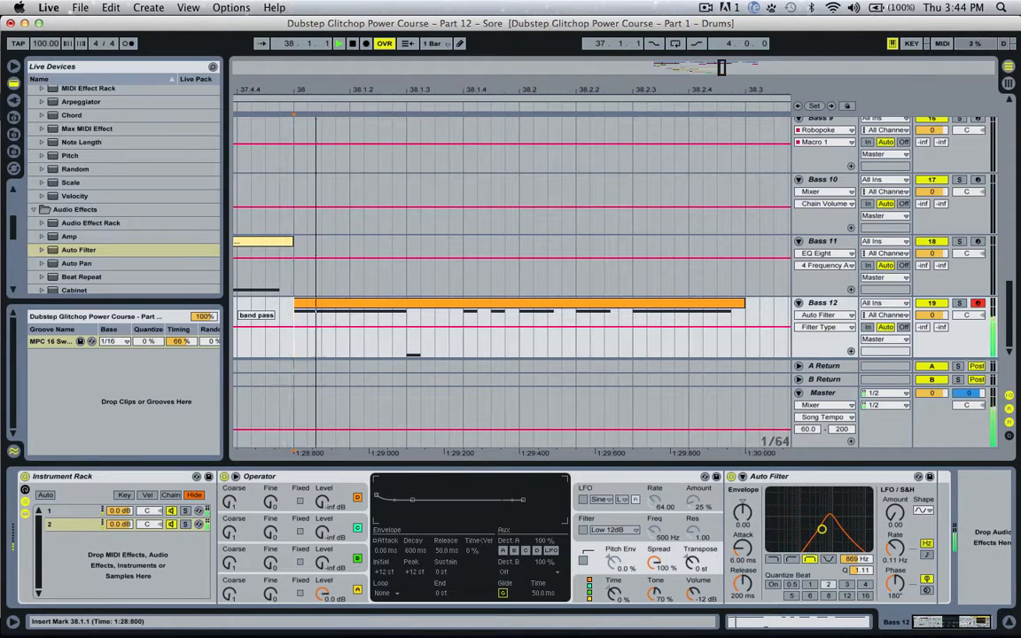
pyautogui.press('space')
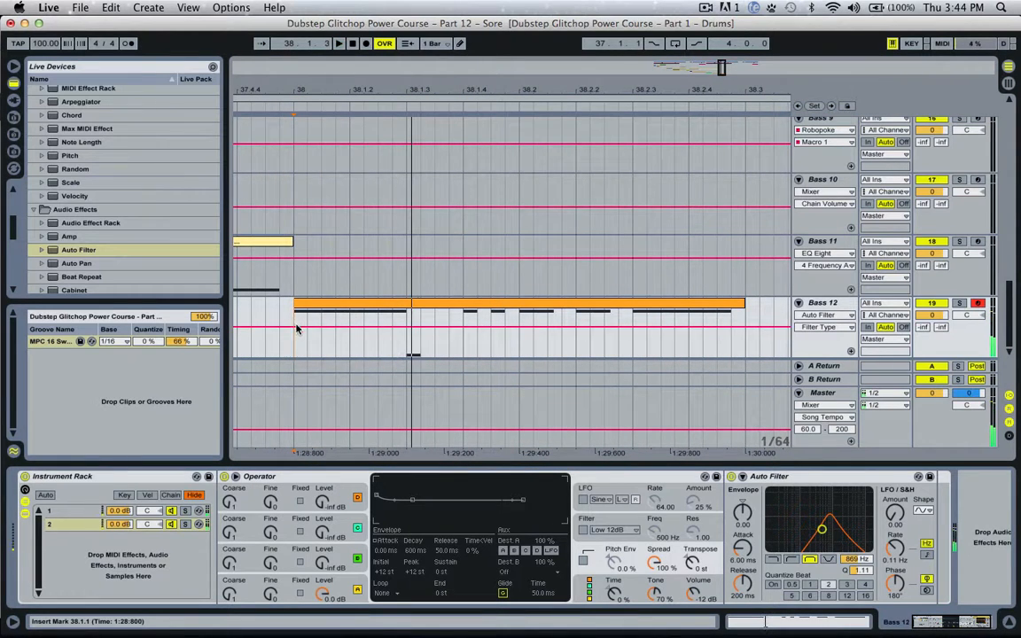
# Automate the second chain's Auto Filter frequency to fall from about 4.87 kHz at 38.1.1 to about 481 Hz at 38.1.3, and audition it.
pyautogui.click(851, 560)
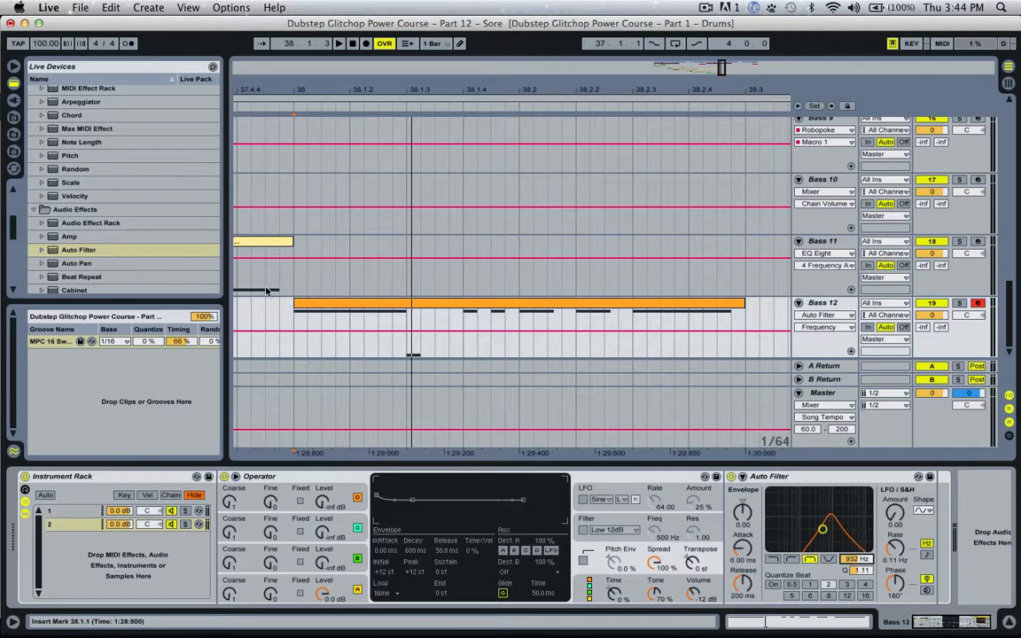
pyautogui.moveTo(298, 333); pyautogui.dragTo(295, 324)
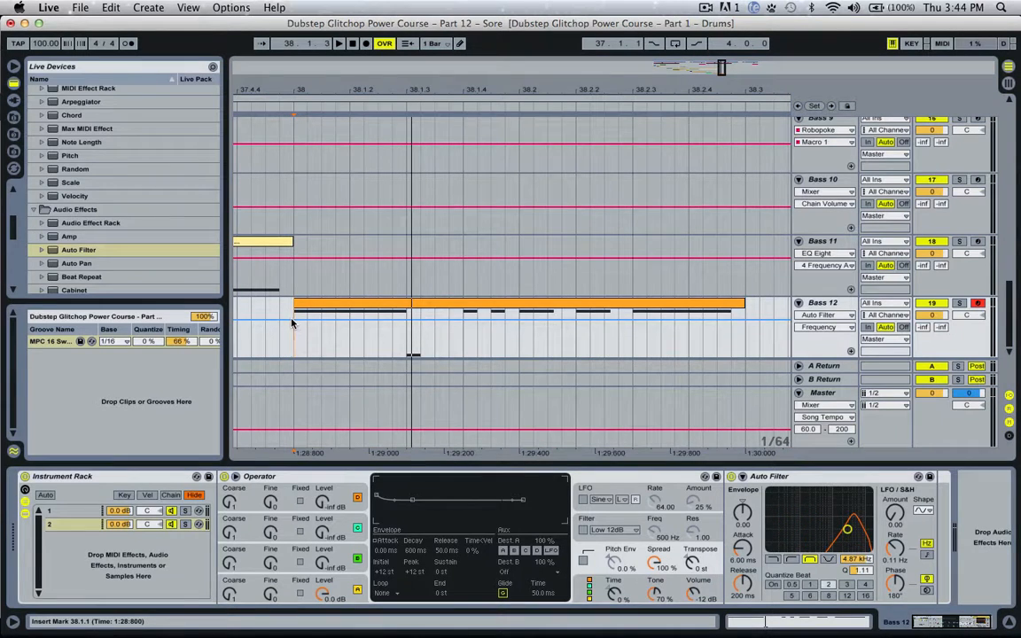
pyautogui.moveTo(381, 321); pyautogui.dragTo(406, 336)
pyautogui.press('space')
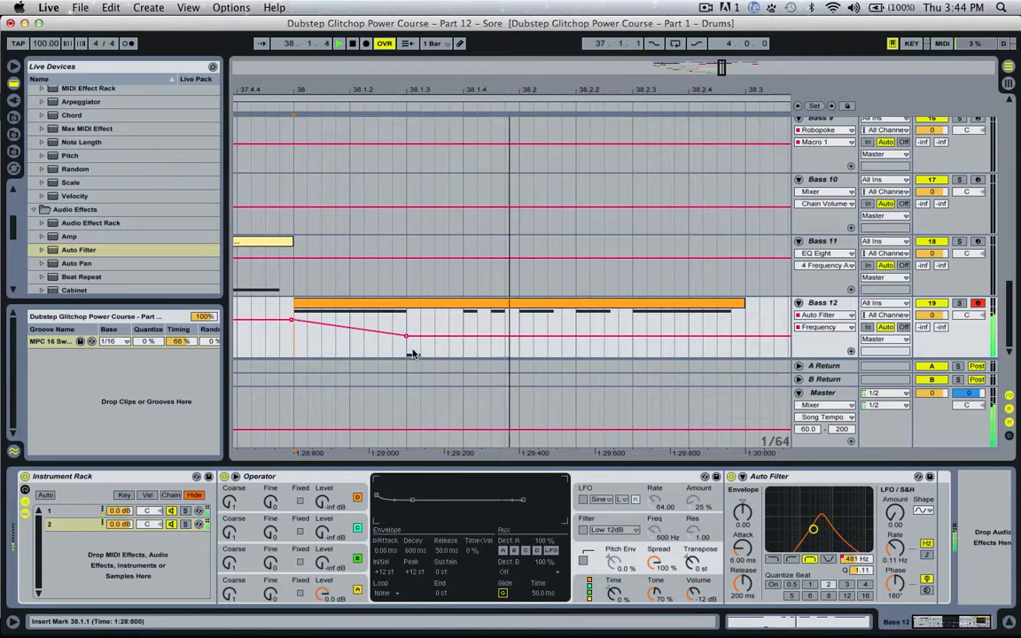
# Draw stepped band-pass frequency changes over the notes from 38.1.4 to 38.2.2 and a falling slope from about 16.3 kHz at 38.2.3.
pyautogui.press('space')
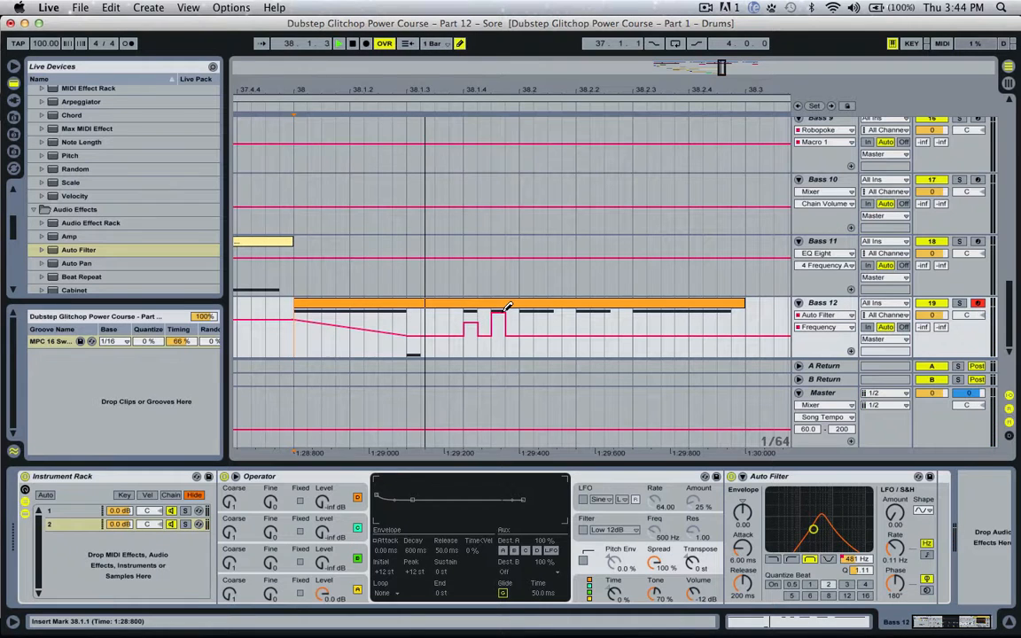
pyautogui.moveTo(508, 308)
pyautogui.mouseDown()
pyautogui.moveTo(498, 327)
pyautogui.moveTo(519, 312)
pyautogui.moveTo(552, 315)
pyautogui.moveTo(618, 338)
pyautogui.mouseUp()
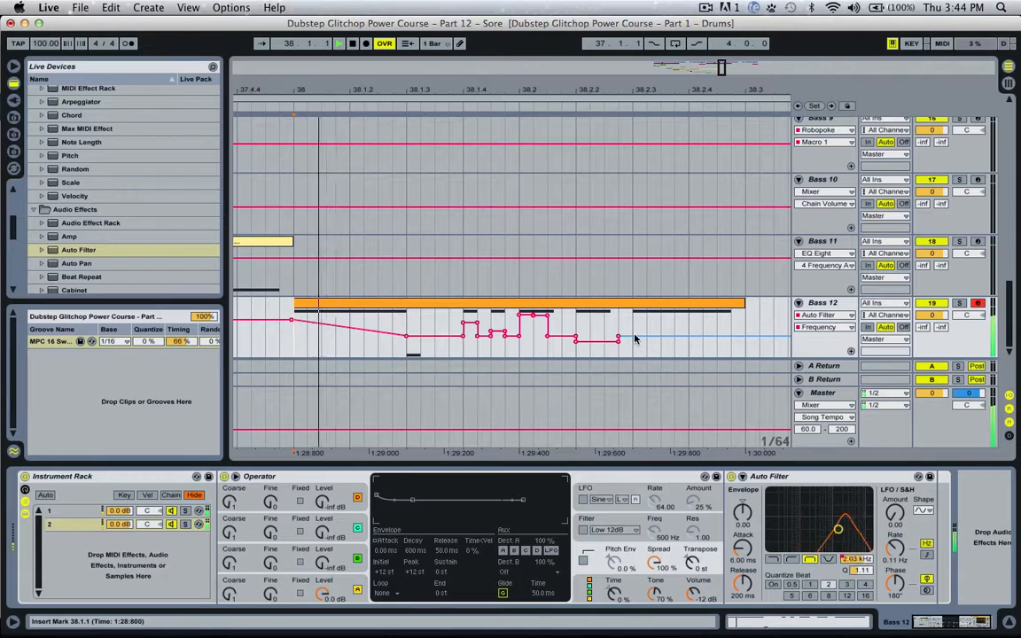
pyautogui.click(635, 338)
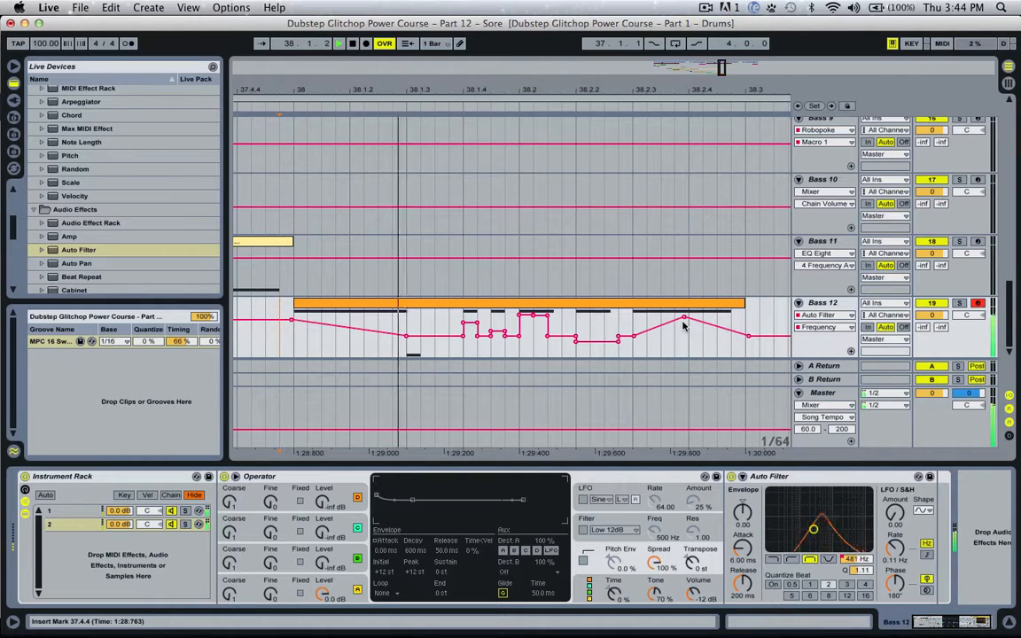
pyautogui.moveTo(685, 318); pyautogui.dragTo(631, 311)
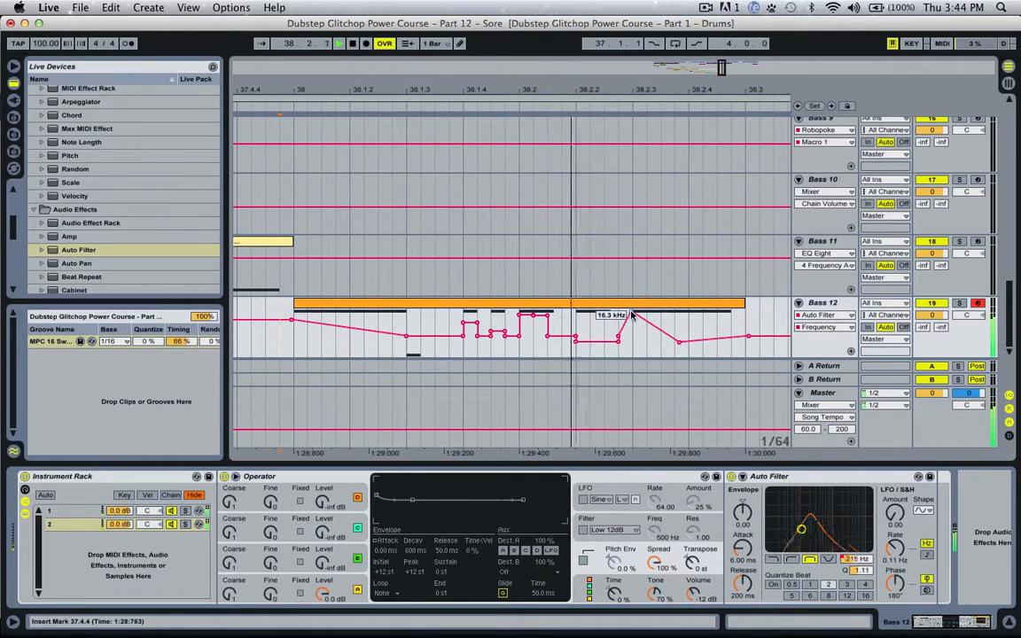
# Shape the second chain's filter frequency over the last note into a dip at 38.2.4 that rises again, and audition it.
pyautogui.moveTo(680, 343); pyautogui.dragTo(689, 351)
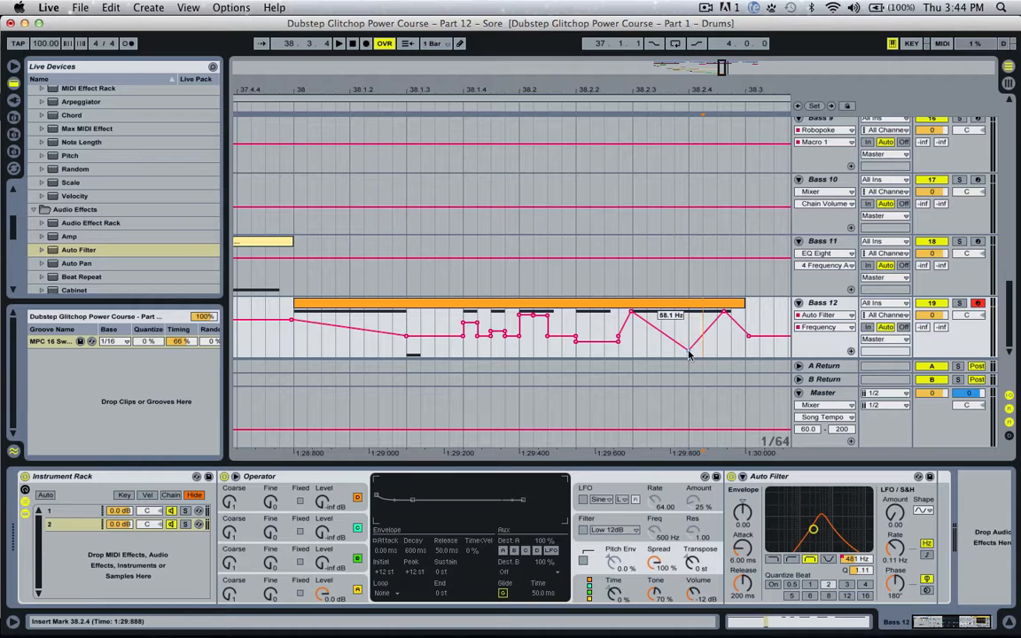
pyautogui.click(574, 351)
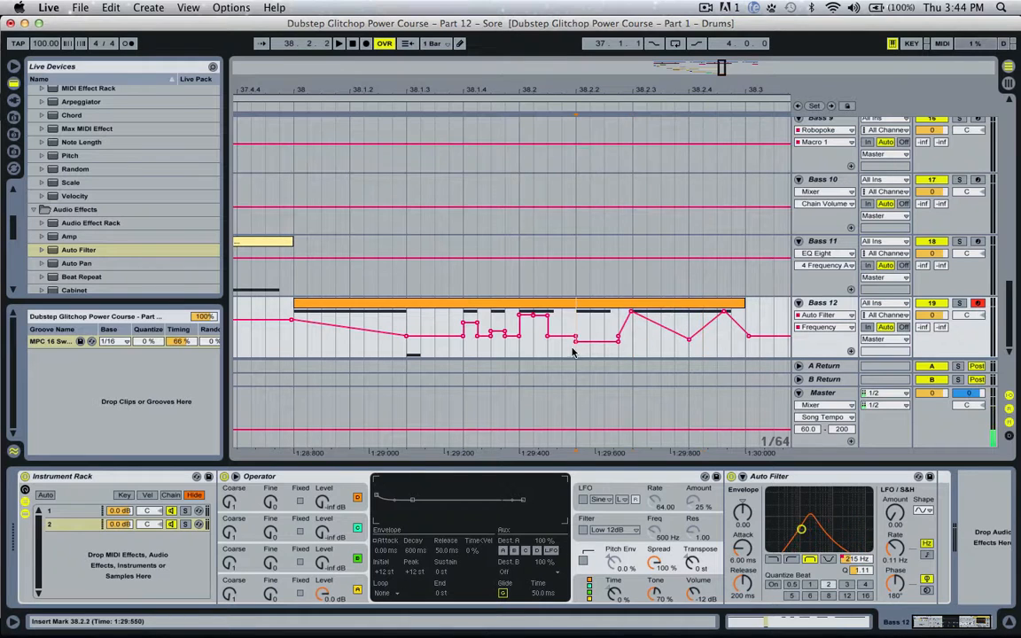
pyautogui.press('space')
pyautogui.press('space')
pyautogui.press('space')
pyautogui.press('space')
pyautogui.click(291, 349)
pyautogui.press('space')
pyautogui.press('space')
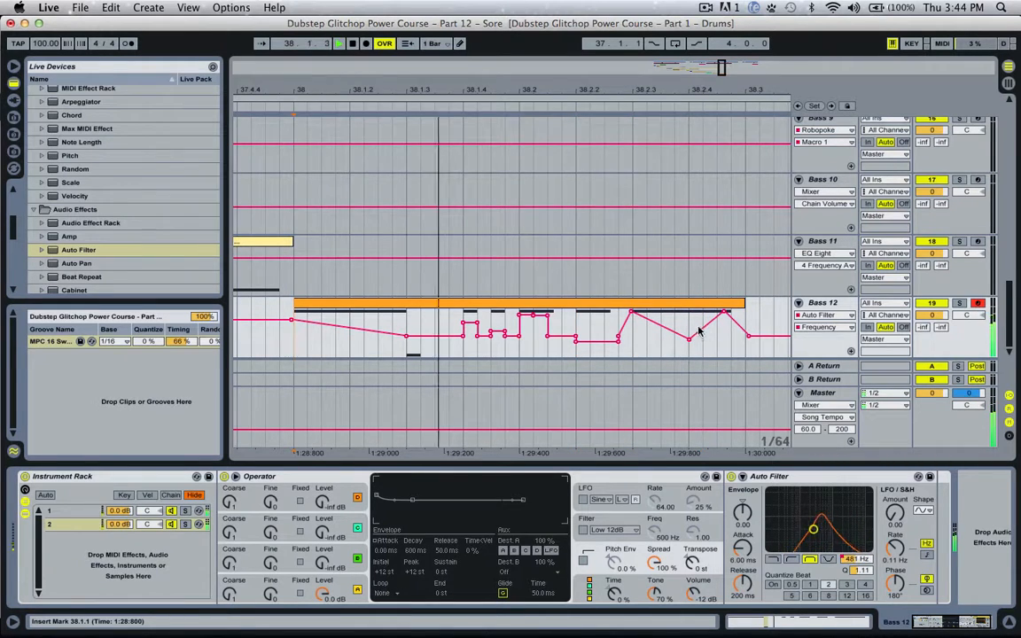
# Move the filter dip's low point further along the last note, audition it, and open the Bass 12 clip's notes.
pyautogui.moveTo(681, 338); pyautogui.dragTo(712, 343)
pyautogui.press('space')
pyautogui.press('space')
pyautogui.doubleClick(727, 304)
pyautogui.press('space')
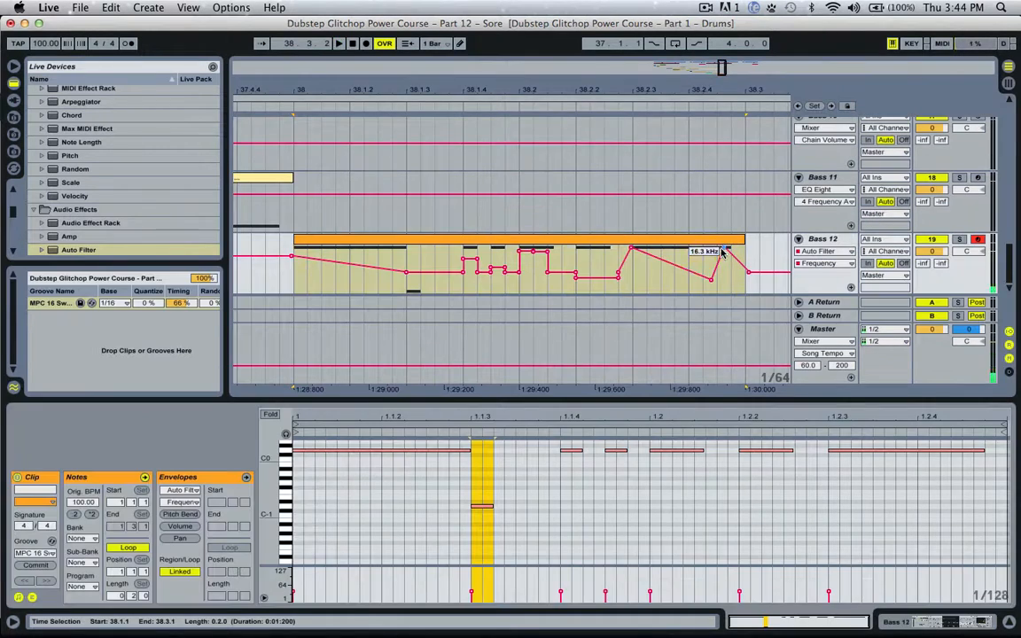
# Replace the dip with one long falling frequency slope from 38.2.3 to just before the clip's end, undoing the accidental envelope shift.
pyautogui.moveTo(726, 249); pyautogui.dragTo(727, 289)
pyautogui.press('space')
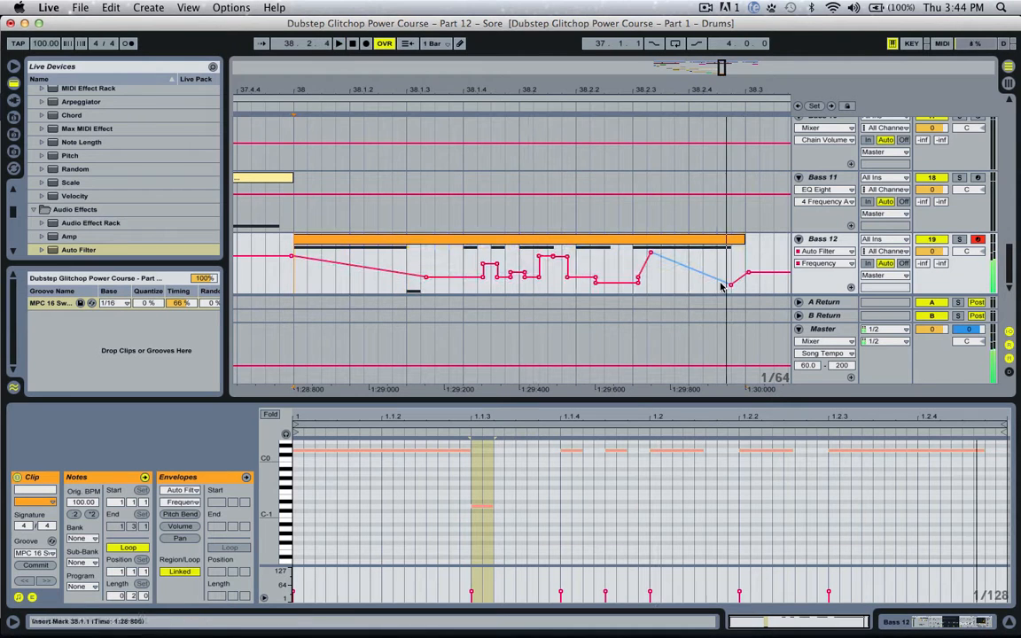
pyautogui.press('super+z')
pyautogui.press('space')
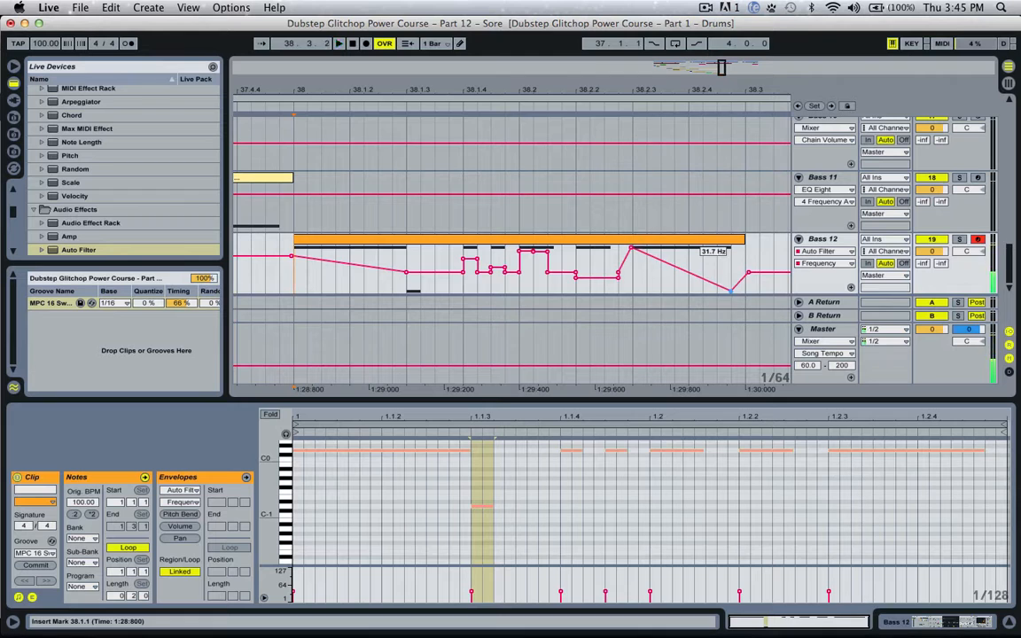
pyautogui.moveTo(727, 287); pyautogui.dragTo(732, 279)
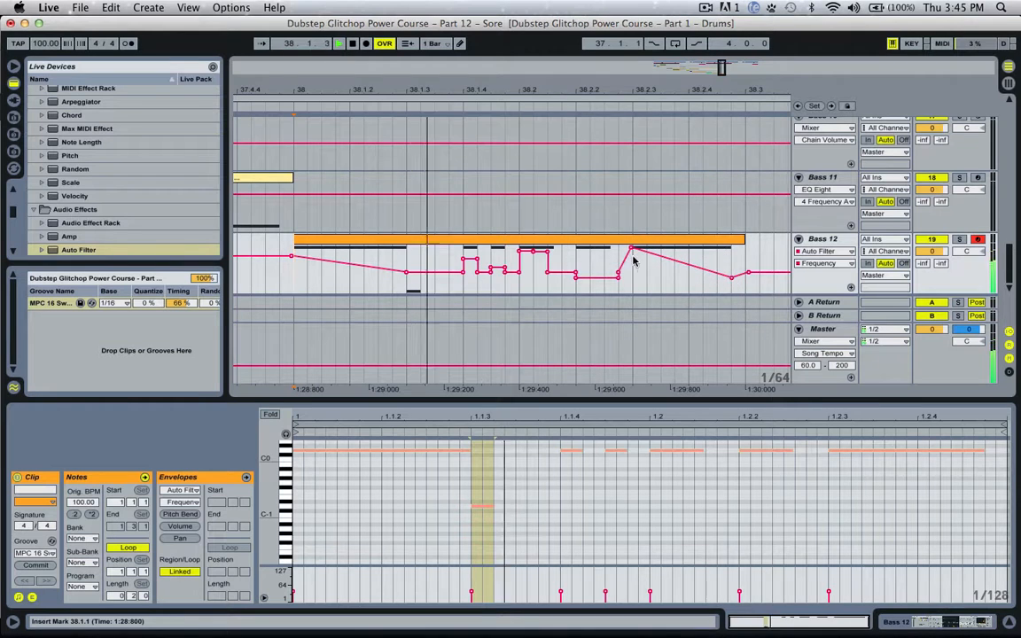
# Reshape the slope so the filter frequency starts low at 38.2.3 and rises to the end of the last note, auditioning from 38.2.2.
pyautogui.moveTo(632, 252); pyautogui.dragTo(636, 282)
pyautogui.press('space')
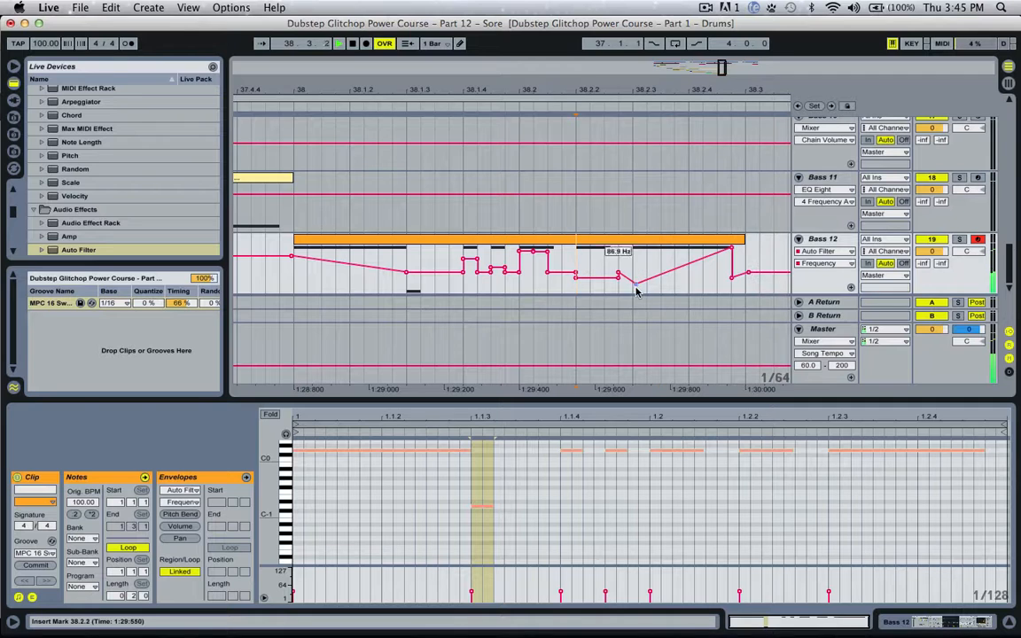
pyautogui.moveTo(636, 285); pyautogui.dragTo(631, 283)
pyautogui.press('space')
pyautogui.press('space')
pyautogui.press('space')
pyautogui.press('space')
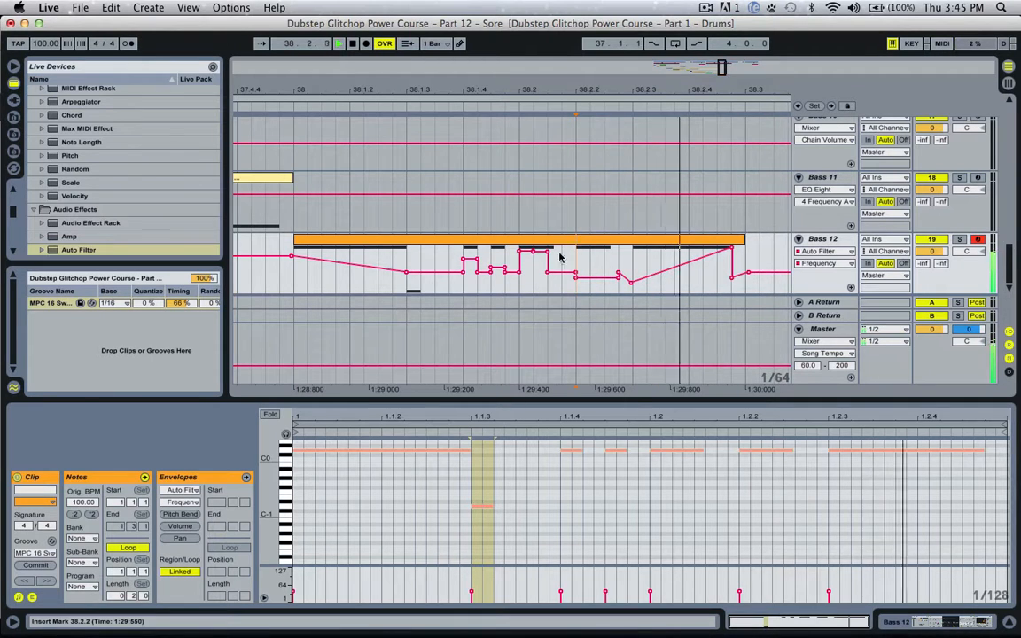
# Audition the clip from 37.4.4 and raise the filter frequency step over the note at 38.2.2.
pyautogui.click(278, 282)
pyautogui.press('space')
pyautogui.press('space')
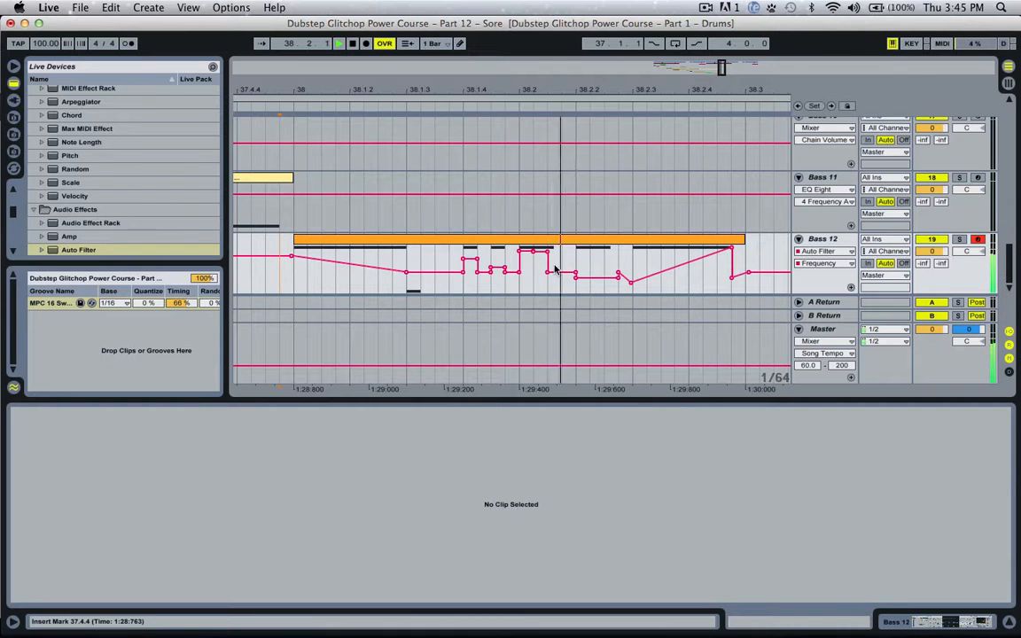
pyautogui.moveTo(596, 280); pyautogui.dragTo(604, 258)
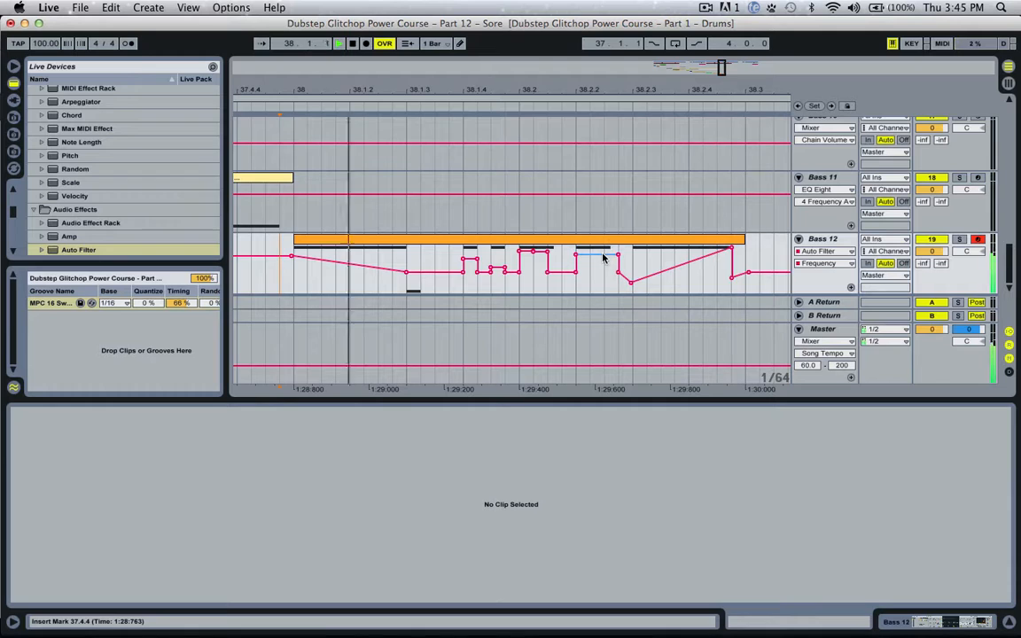
pyautogui.press('space')
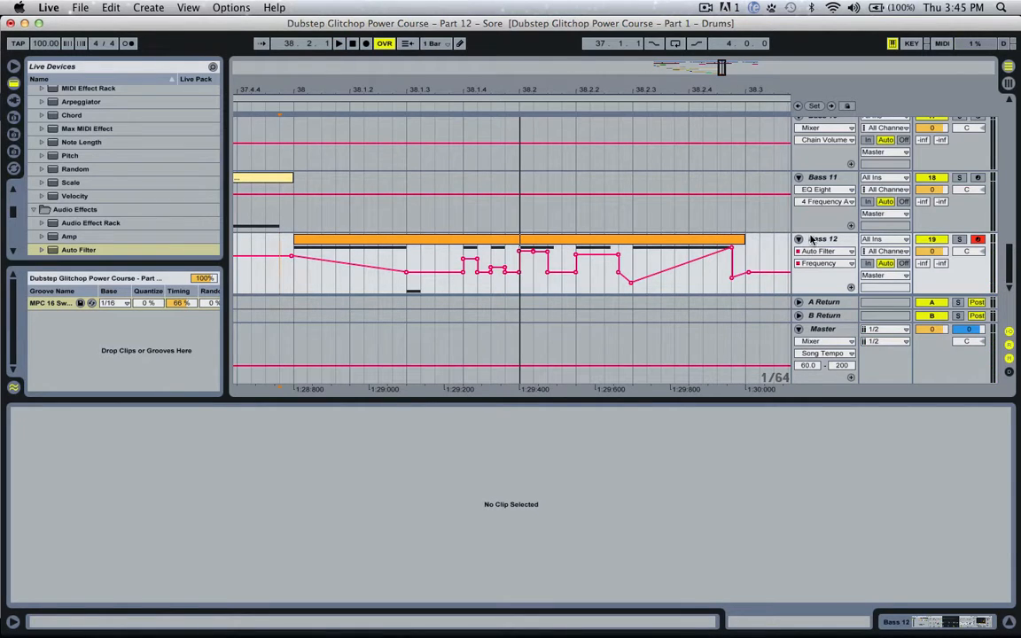
# Add a Reverb after the Auto Filter in the second chain of the Bass 12 rack.
pyautogui.click(815, 238)
pyautogui.moveTo(909, 621); pyautogui.dragTo(947, 626)
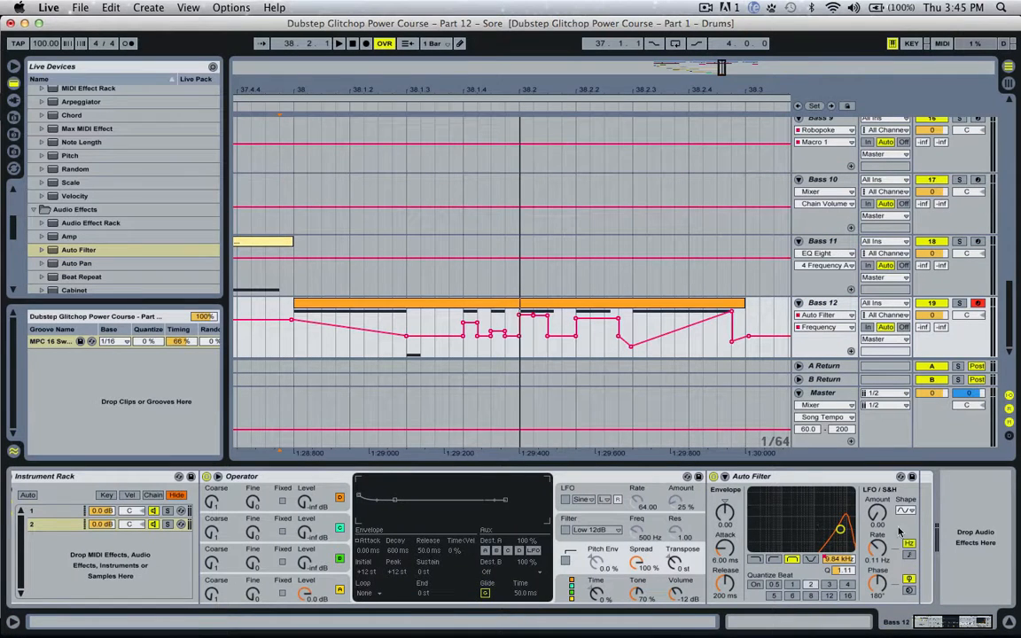
pyautogui.scroll(-10, 110, 144)
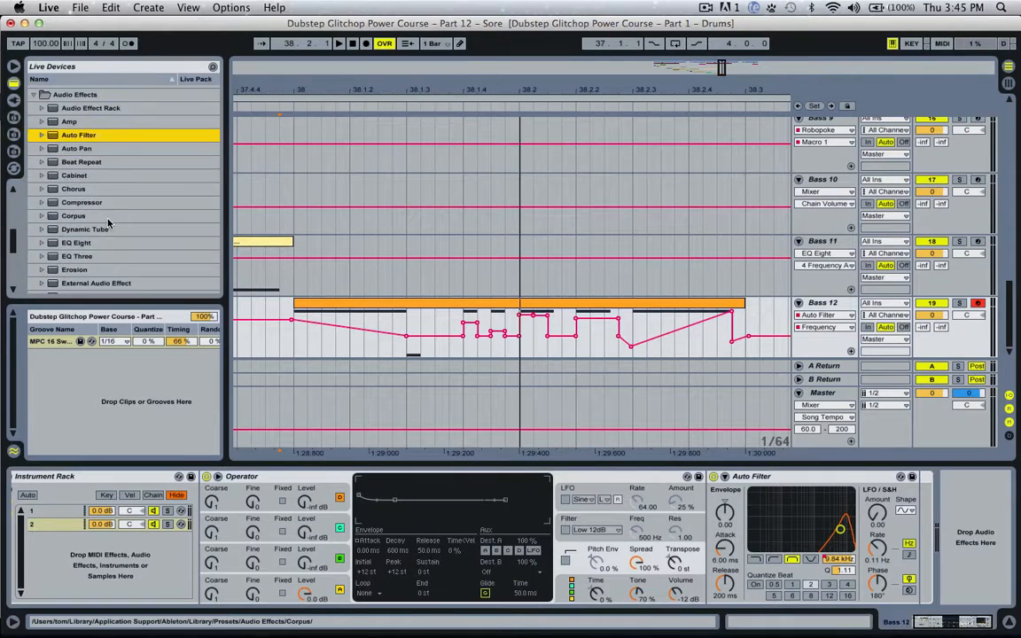
pyautogui.click(72, 245)
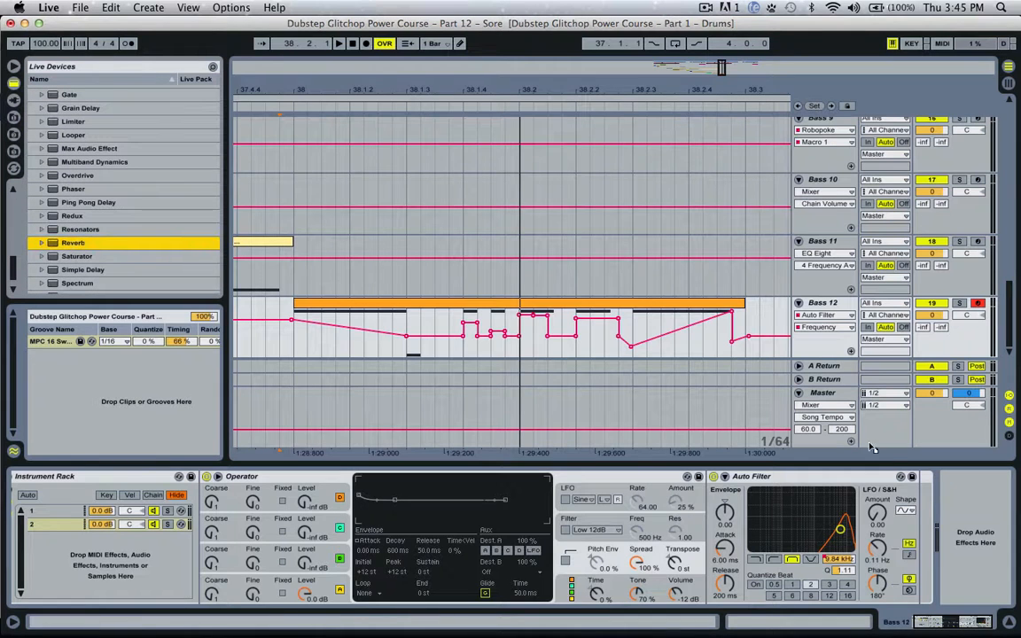
pyautogui.moveTo(919, 500); pyautogui.dragTo(922, 501)
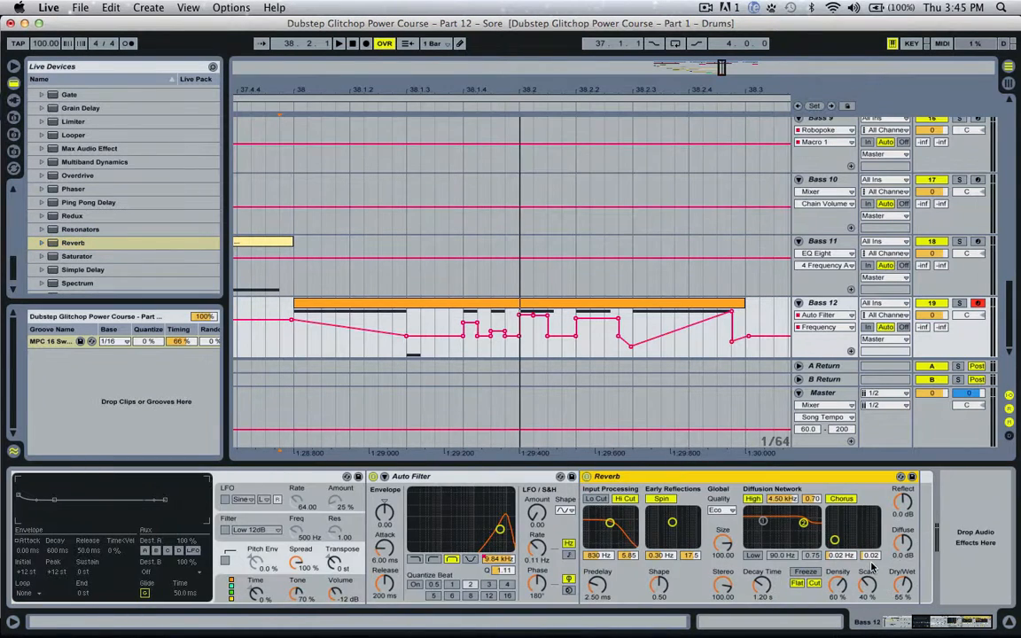
# Set the Reverb's Size to 0.44 and Decay Time to 301 ms while auditioning the bass.
pyautogui.moveTo(721, 549); pyautogui.dragTo(722, 636)
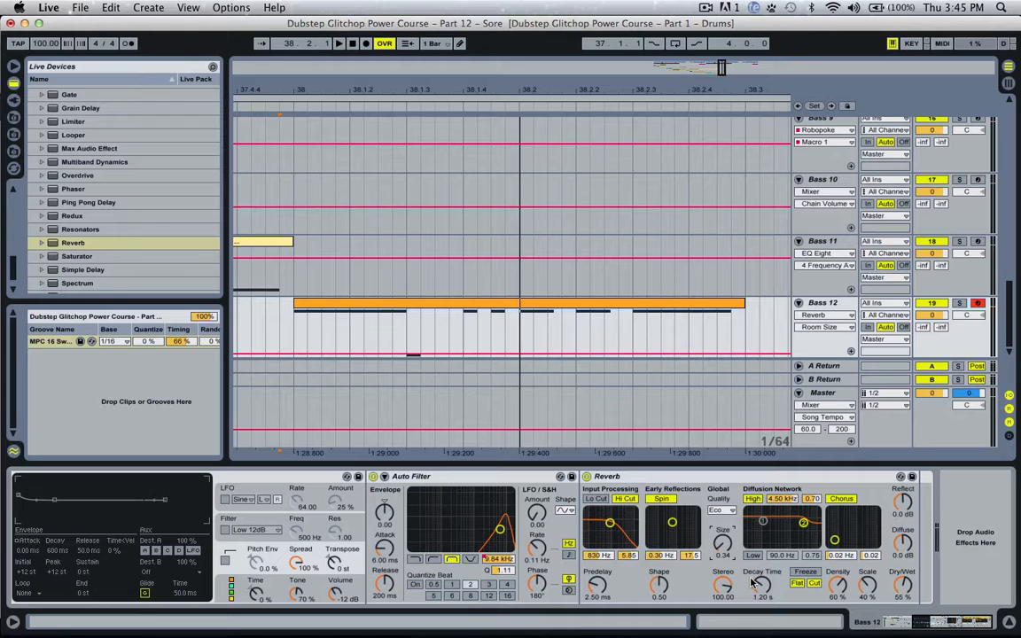
pyautogui.moveTo(759, 584); pyautogui.dragTo(758, 619)
pyautogui.press('space')
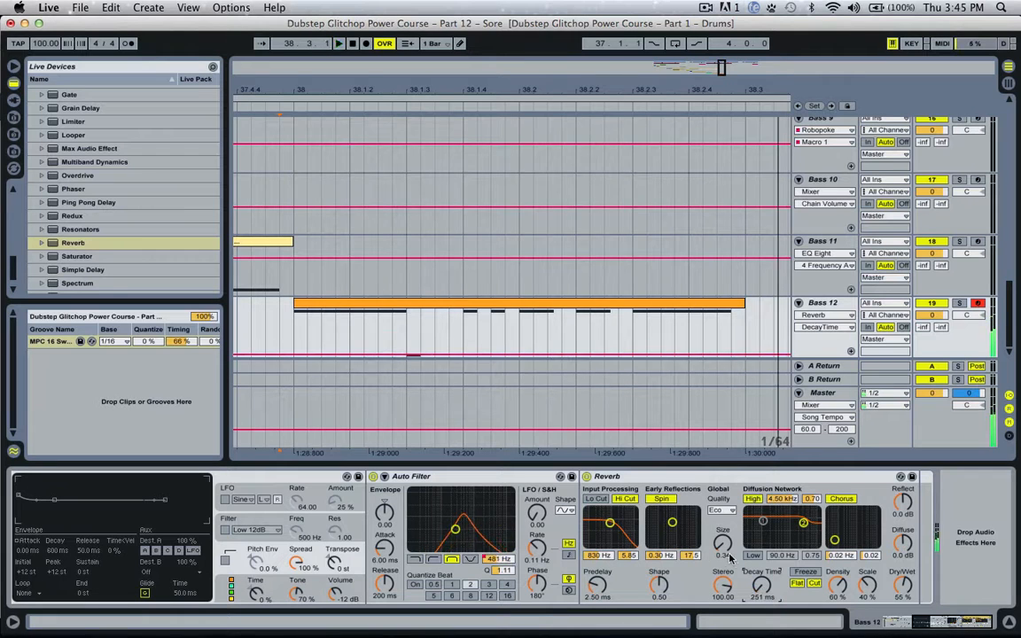
pyautogui.press('space')
pyautogui.press('space')
pyautogui.moveTo(722, 544); pyautogui.dragTo(723, 540)
pyautogui.moveTo(758, 584); pyautogui.dragTo(759, 579)
pyautogui.press('space')
pyautogui.press('space')
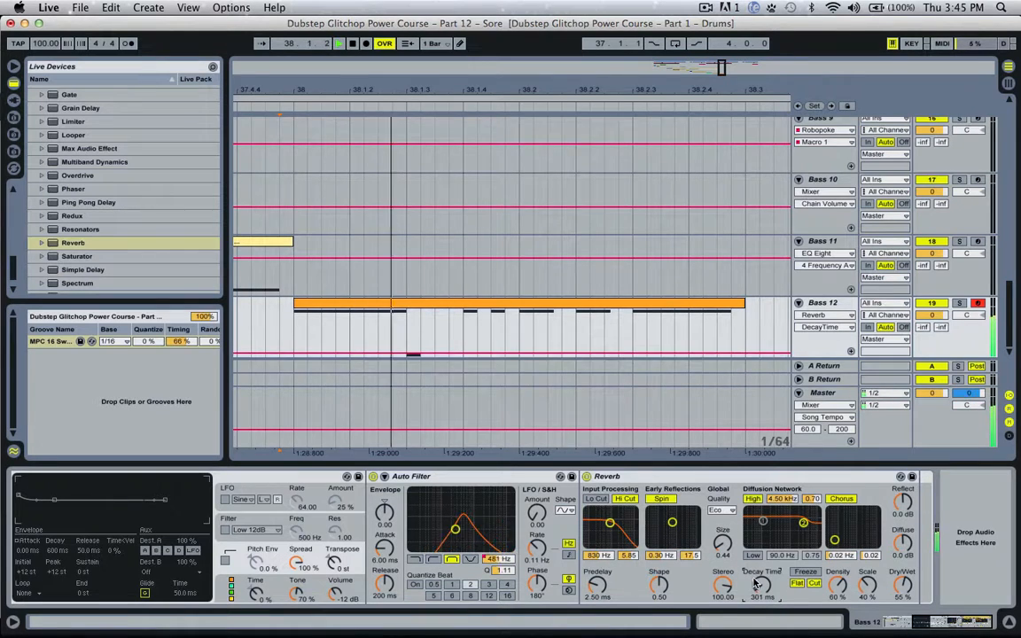
pyautogui.press('space')
pyautogui.press('space')
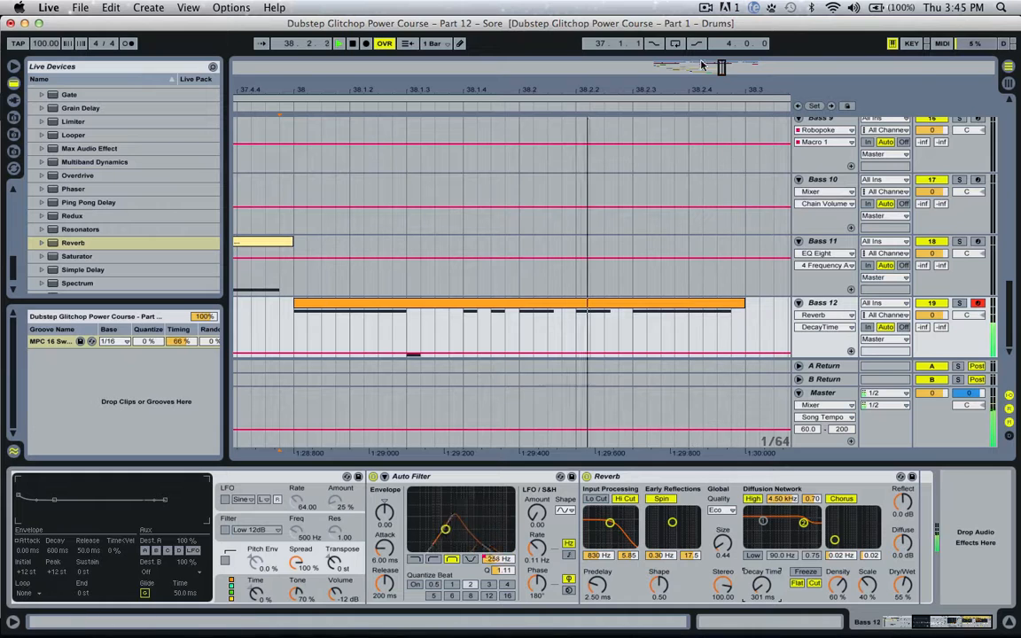
# Audition the Bass 12 clip in context, playing the bass sequence from 37.3.1.
pyautogui.press('space')
pyautogui.press('space')
pyautogui.moveTo(429, 89); pyautogui.dragTo(429, 20)
pyautogui.press('space')
pyautogui.press('space')
pyautogui.press('space')
pyautogui.press('space')
pyautogui.click(371, 282)
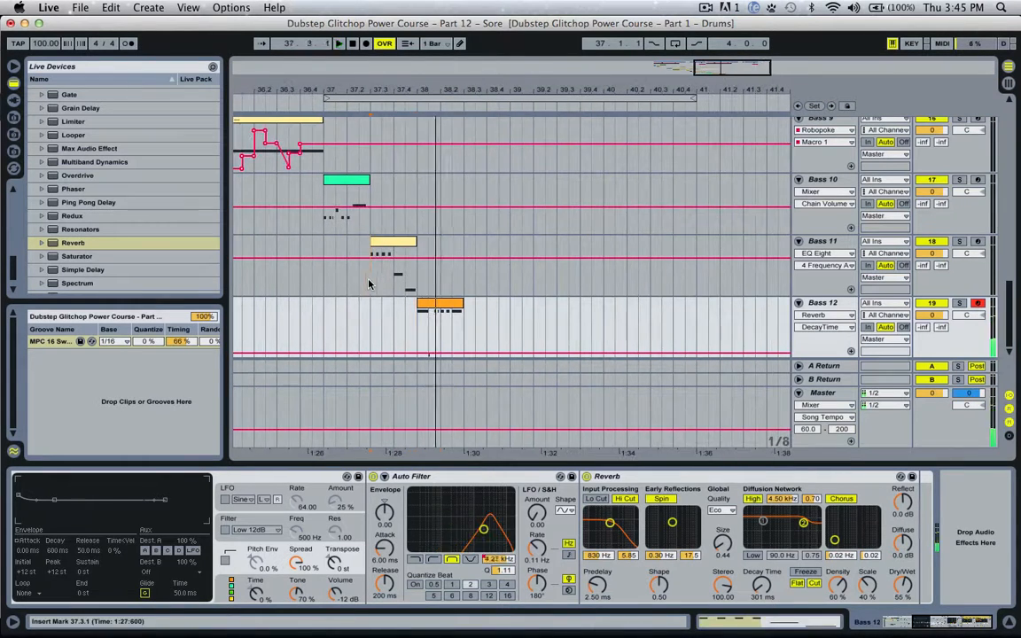
pyautogui.press('space')
pyautogui.press('space')
pyautogui.click(441, 304)
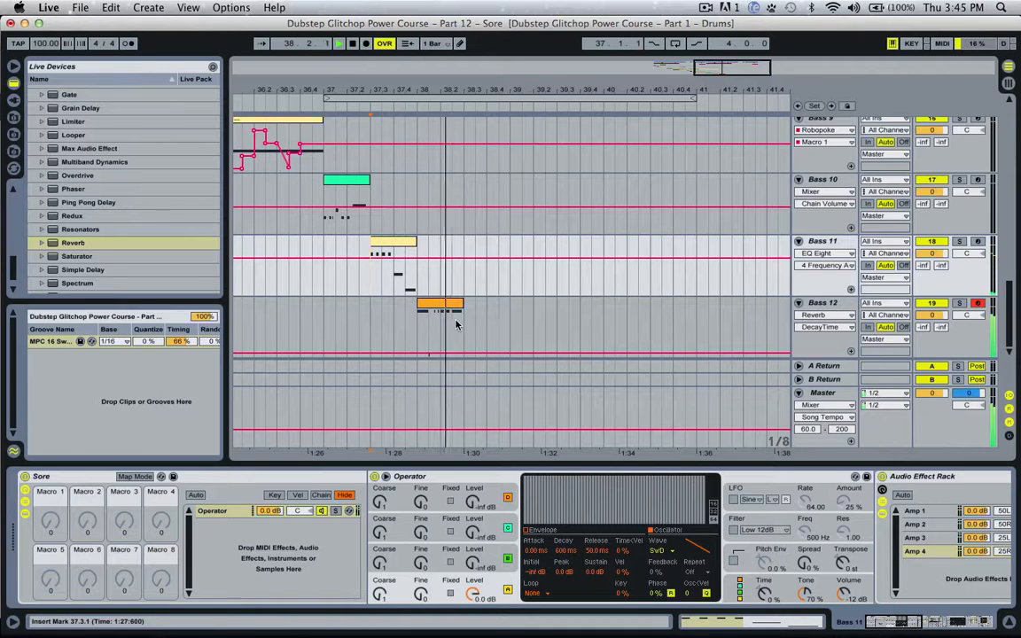
pyautogui.press('space')
# Insert an empty MIDI clip on the Bass 12 track from 38.3.1 to 39.1.1 and open it.
pyautogui.click(454, 304)
pyautogui.moveTo(463, 316); pyautogui.dragTo(499, 319)
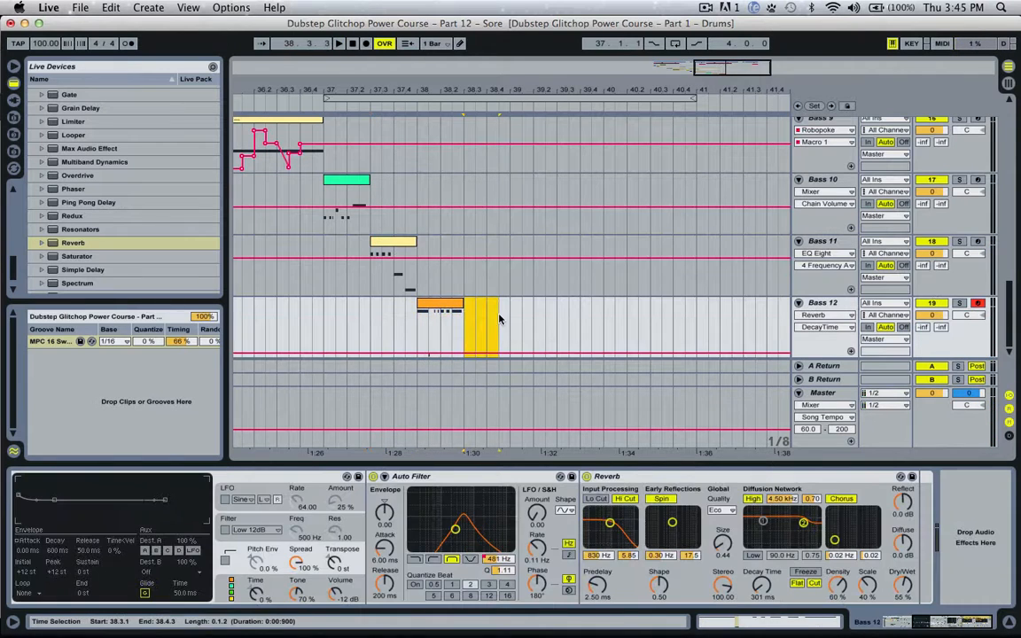
pyautogui.press('super+shift+m')
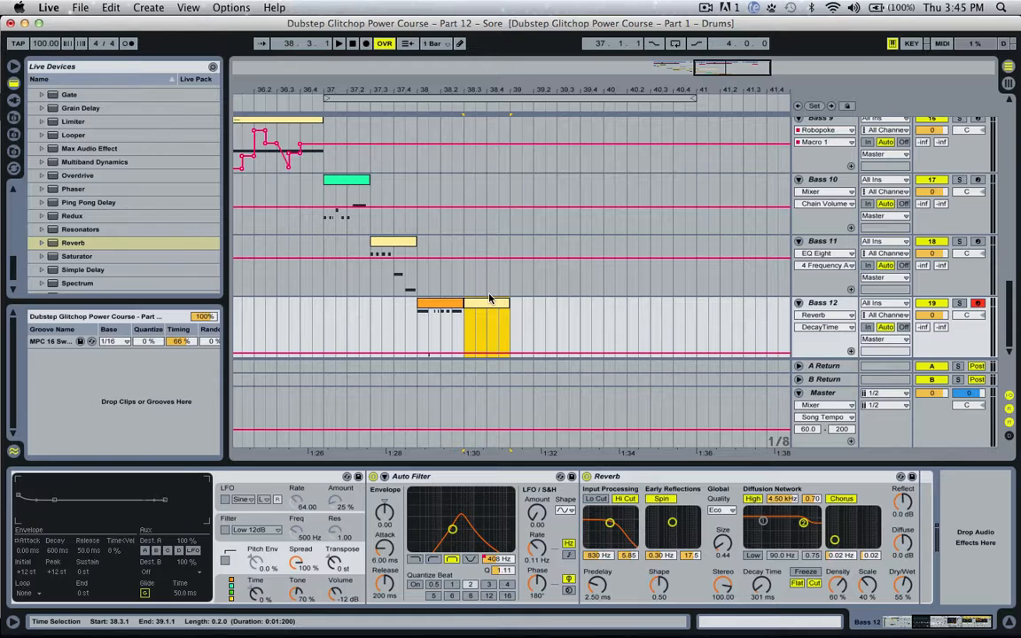
pyautogui.doubleClick(489, 301)
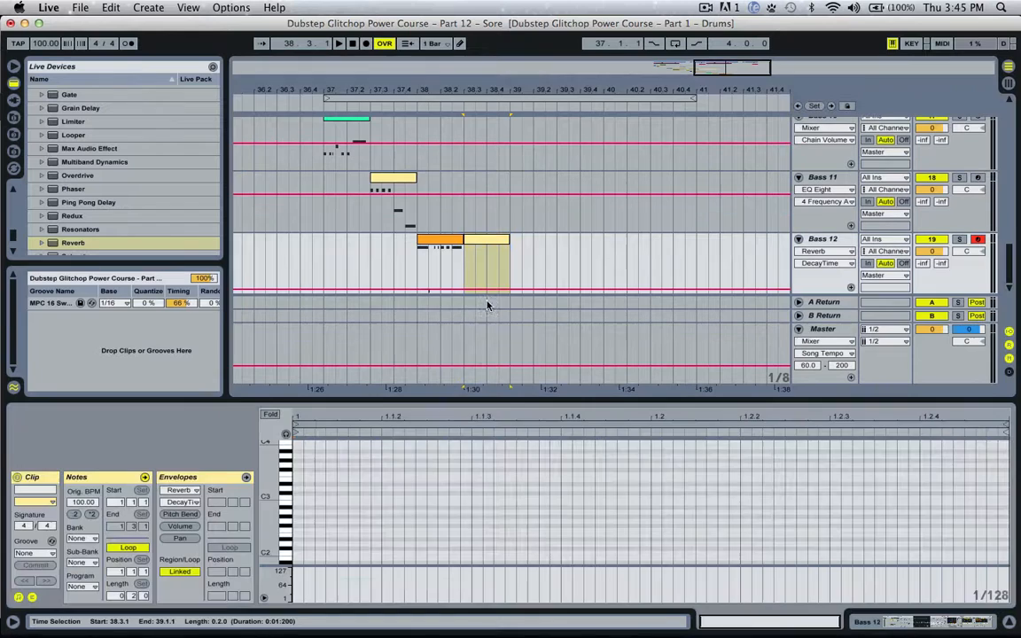
# Duplicate the Bass 12 clip to 38.3.1 and delete all notes in the copy.
pyautogui.click(451, 242)
pyautogui.press('super+d')
pyautogui.doubleClick(496, 242)
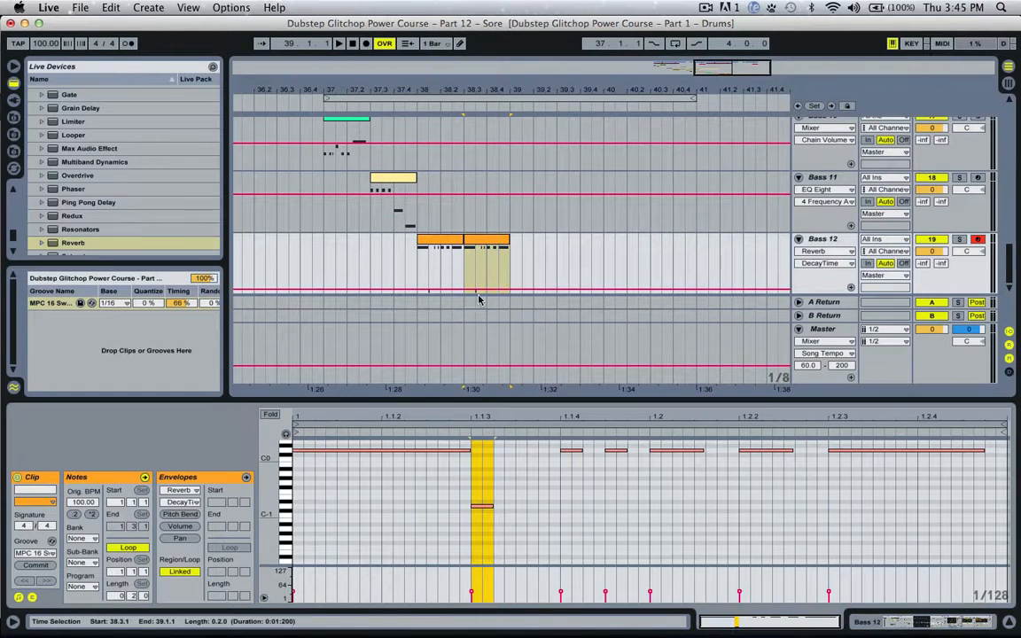
pyautogui.click(559, 493)
pyautogui.press('super+a')
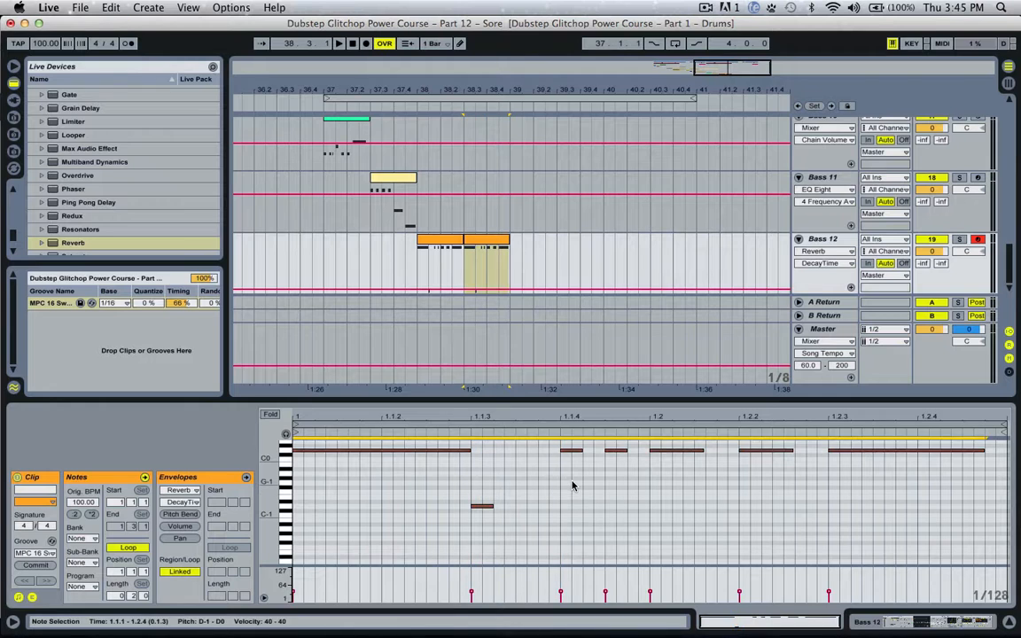
pyautogui.press('Delete')
# Add eight short D0 notes to the duplicated clip, one on each sixteenth from 1.1.1 to 1.2.4.
pyautogui.doubleClick(299, 450)
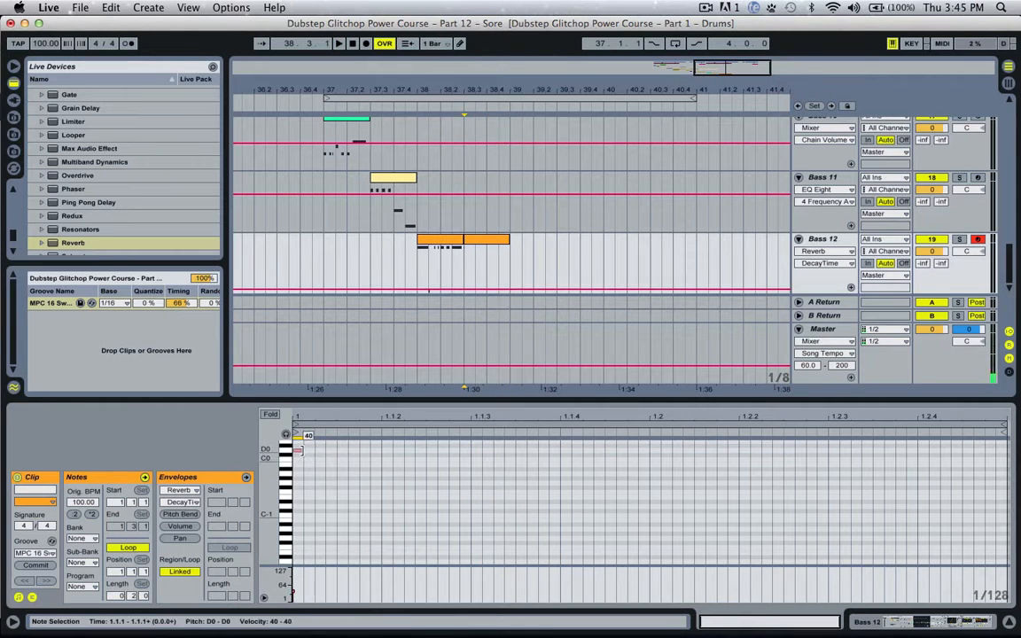
pyautogui.doubleClick(388, 451)
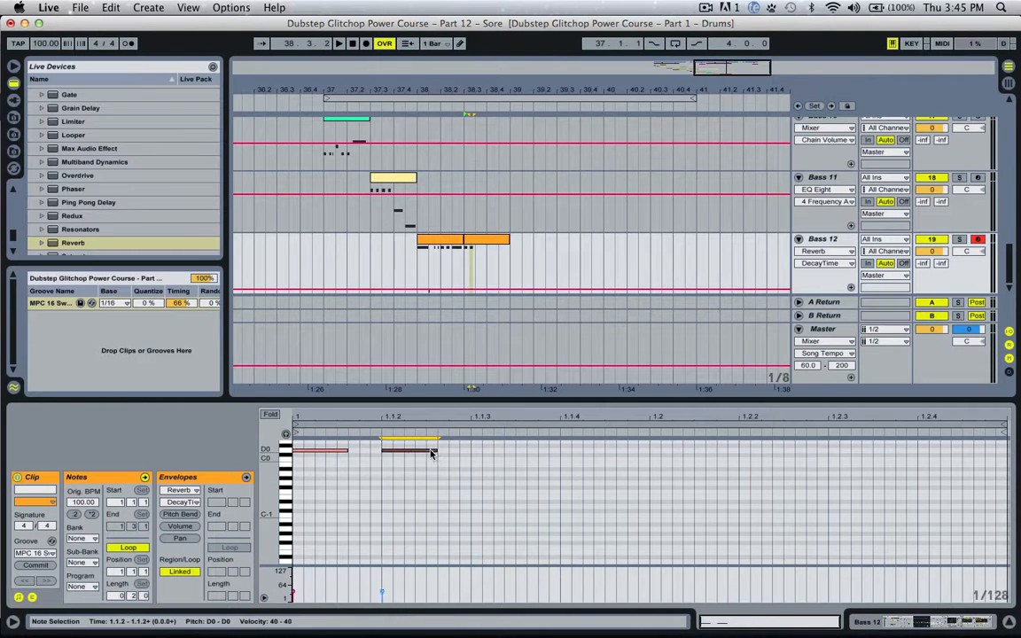
pyautogui.press('space')
pyautogui.doubleClick(483, 451)
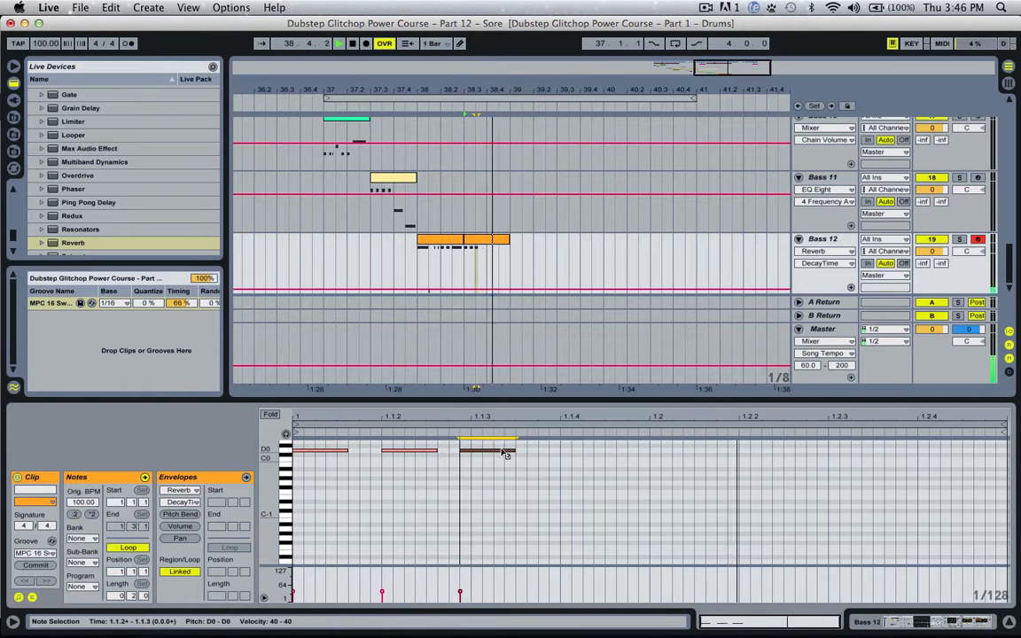
pyautogui.moveTo(506, 453); pyautogui.dragTo(518, 455)
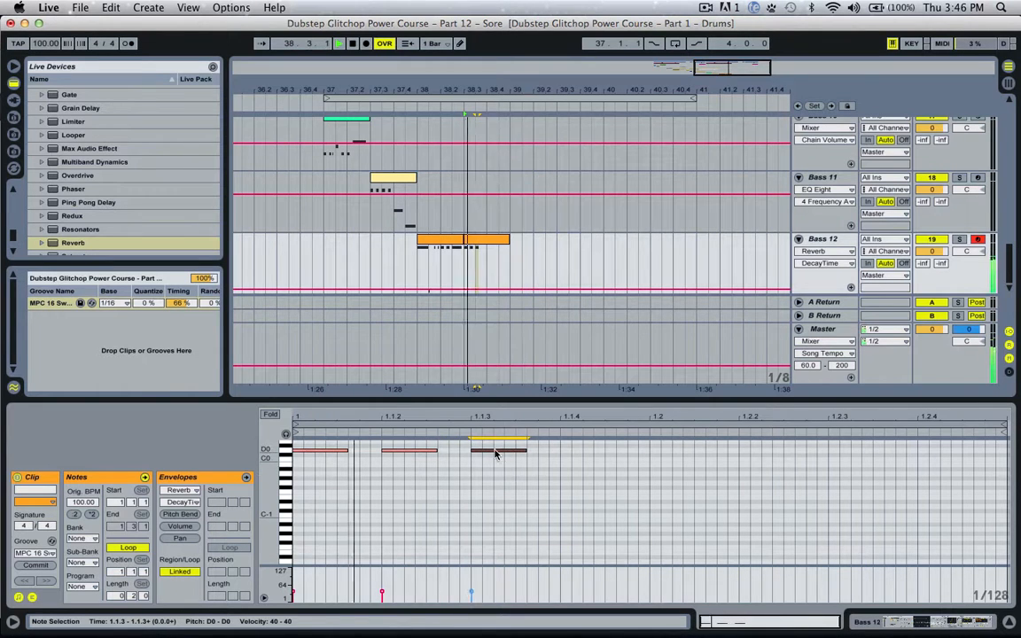
pyautogui.doubleClick(594, 453)
pyautogui.moveTo(597, 457); pyautogui.dragTo(587, 452)
pyautogui.doubleClick(672, 453)
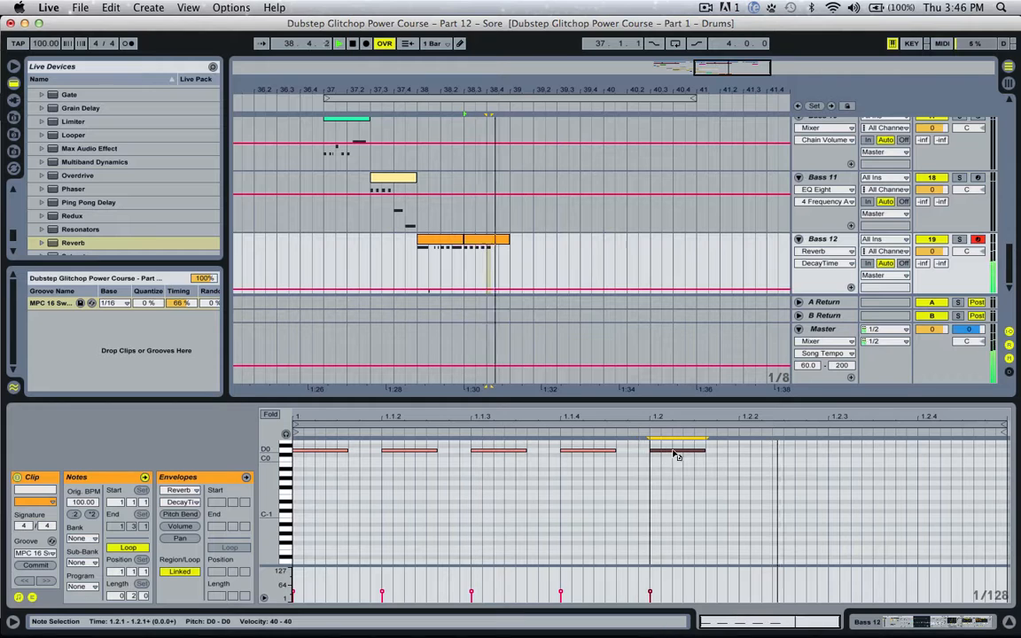
pyautogui.doubleClick(762, 453)
pyautogui.doubleClick(855, 453)
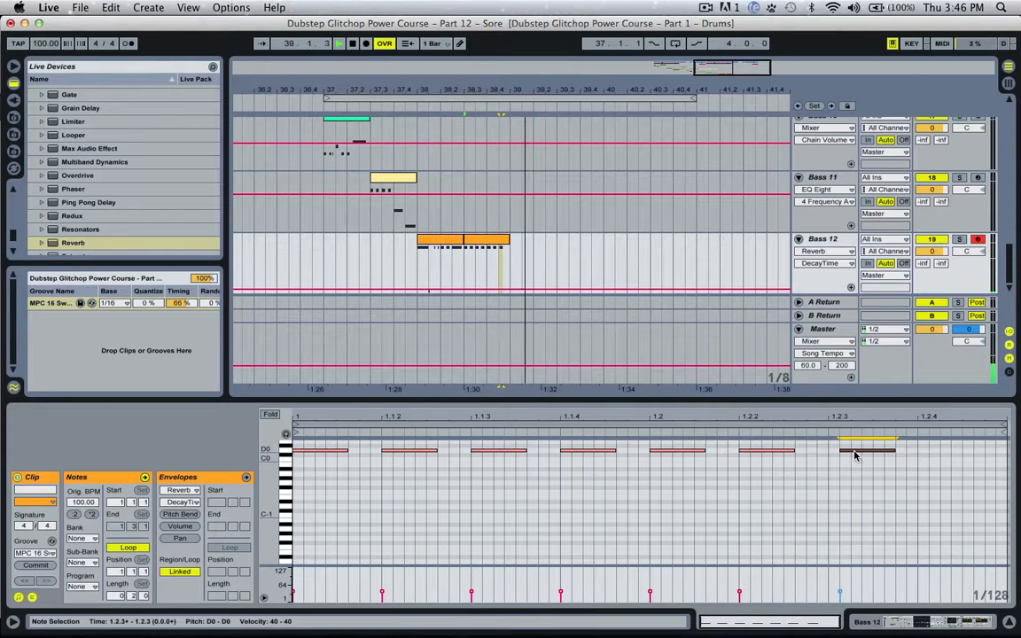
pyautogui.moveTo(855, 455); pyautogui.dragTo(843, 454)
pyautogui.doubleClick(931, 453)
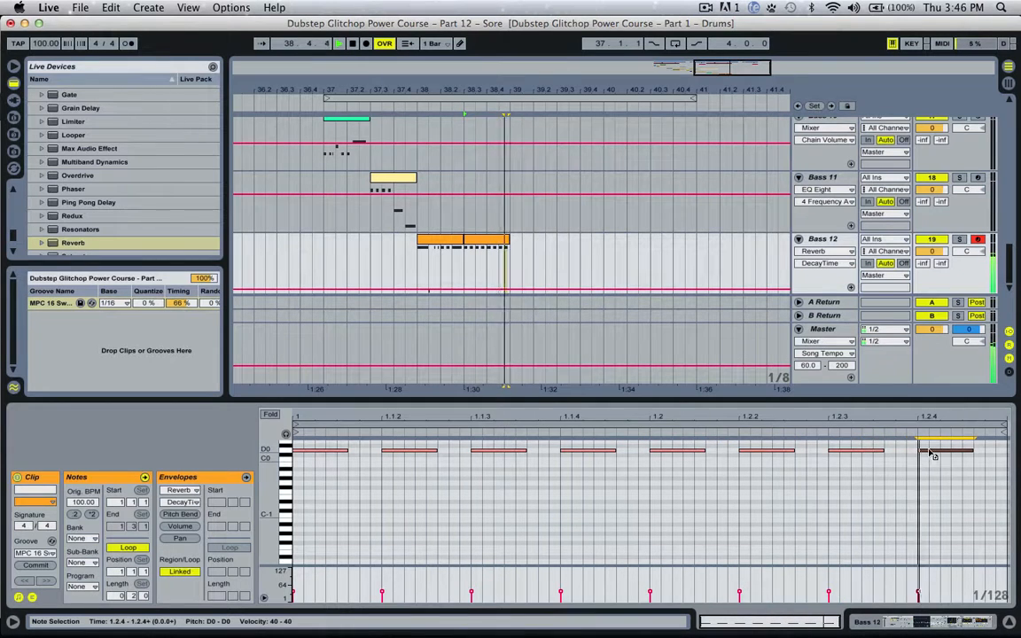
# Audition the repeated D0 notes in the second Bass 12 clip.
pyautogui.moveTo(509, 241)
pyautogui.mouseDown()
pyautogui.moveTo(608, 244)
pyautogui.moveTo(533, 243)
pyautogui.moveTo(509, 256)
pyautogui.mouseUp()
pyautogui.press('space')
pyautogui.press('space')
pyautogui.press('space')
pyautogui.press('space')
pyautogui.click(407, 459)
pyautogui.press('space')
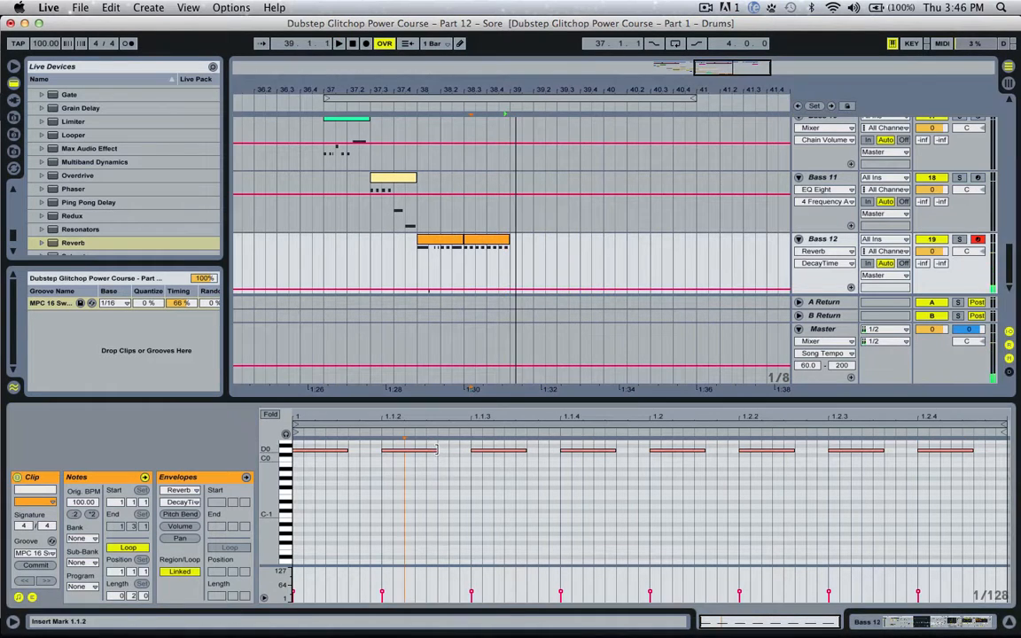
# Shorten the D0 note at 1.1.2, add a second short D0 note right behind it, and audition the result.
pyautogui.moveTo(436, 450); pyautogui.dragTo(409, 450)
pyautogui.press('space')
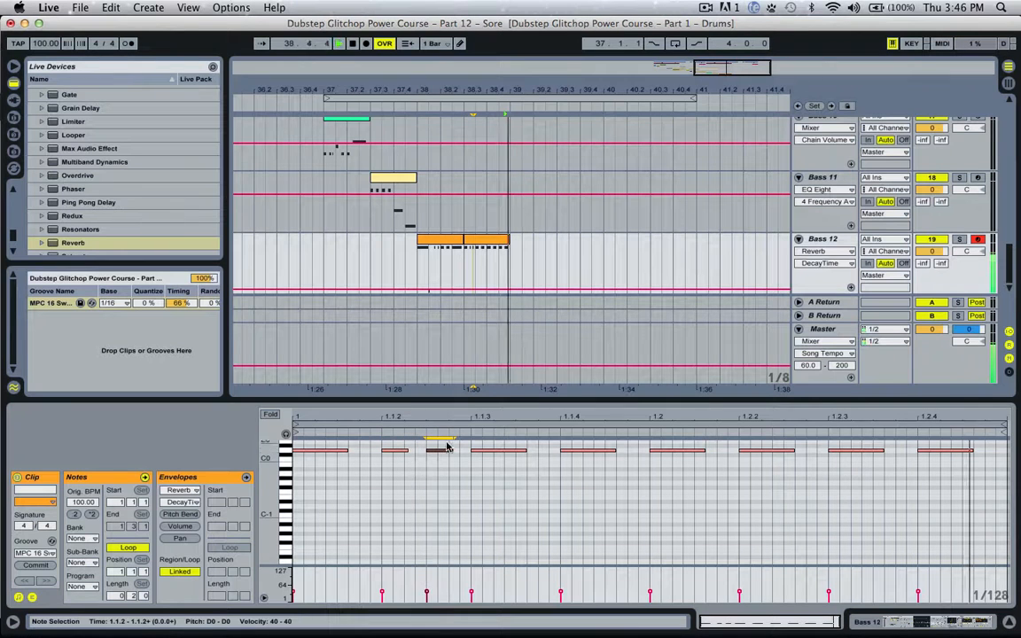
pyautogui.press('space')
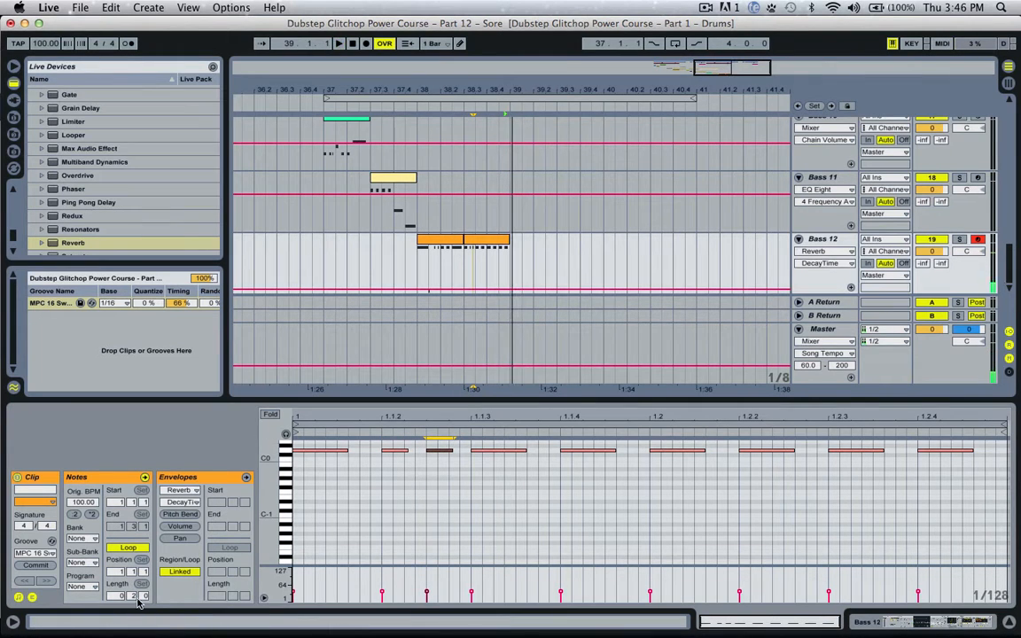
# Set the second Bass 12 clip's loop length to 0.0.2 and audition it from 38.3.1.
pyautogui.moveTo(143, 596); pyautogui.dragTo(143, 617)
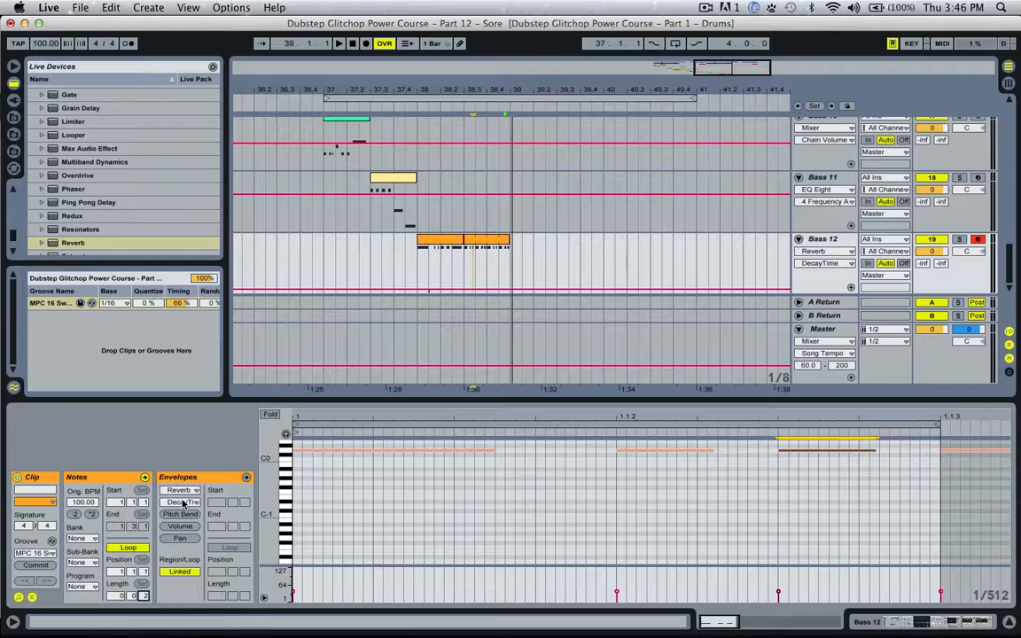
pyautogui.press('space')
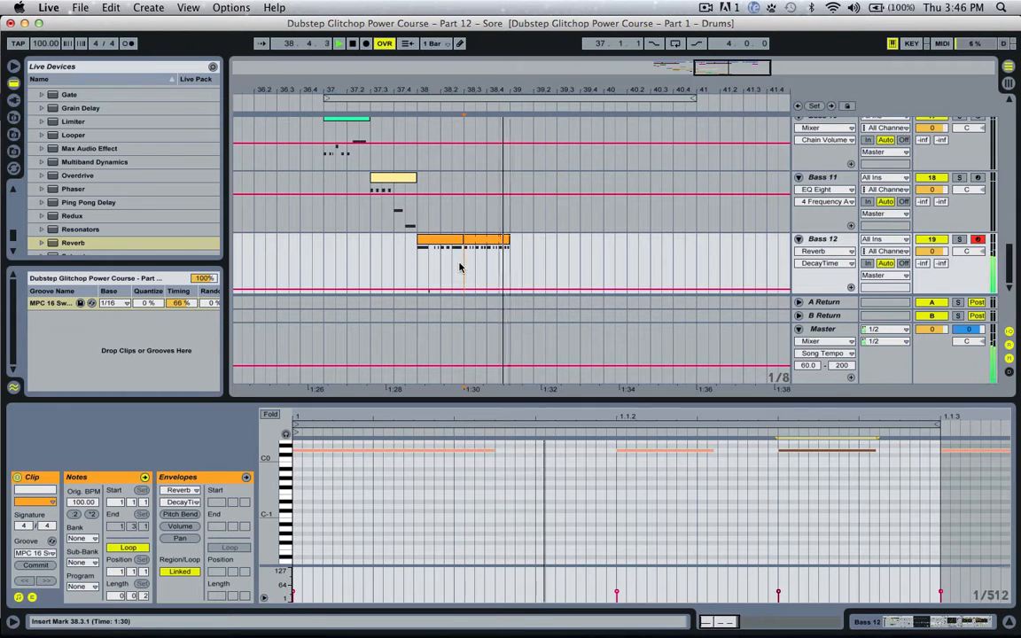
pyautogui.press('space')
pyautogui.click(789, 475)
pyautogui.click(798, 451)
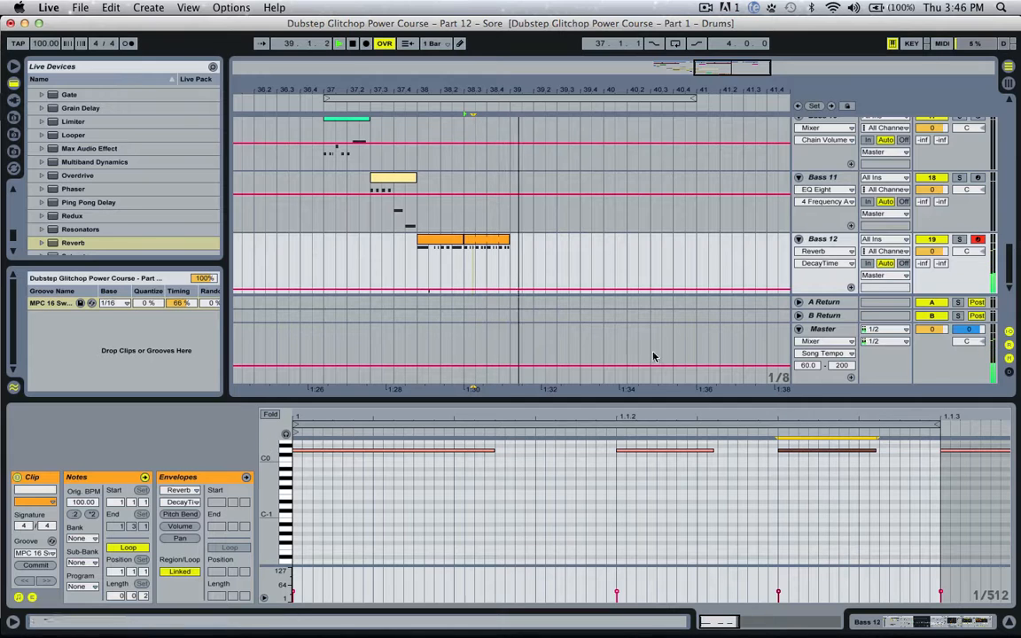
# Delete the second Bass 12 clip and play the arrangement from bar 36 into the remaining clip.
pyautogui.click(481, 240)
pyautogui.press('Delete')
pyautogui.click(335, 258)
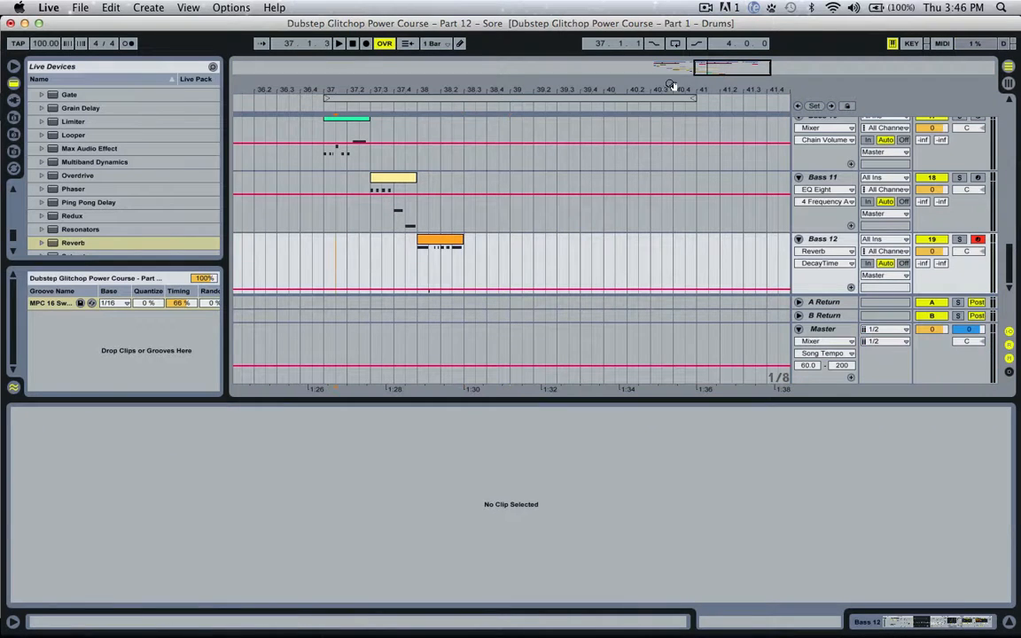
pyautogui.moveTo(719, 71); pyautogui.dragTo(717, 62)
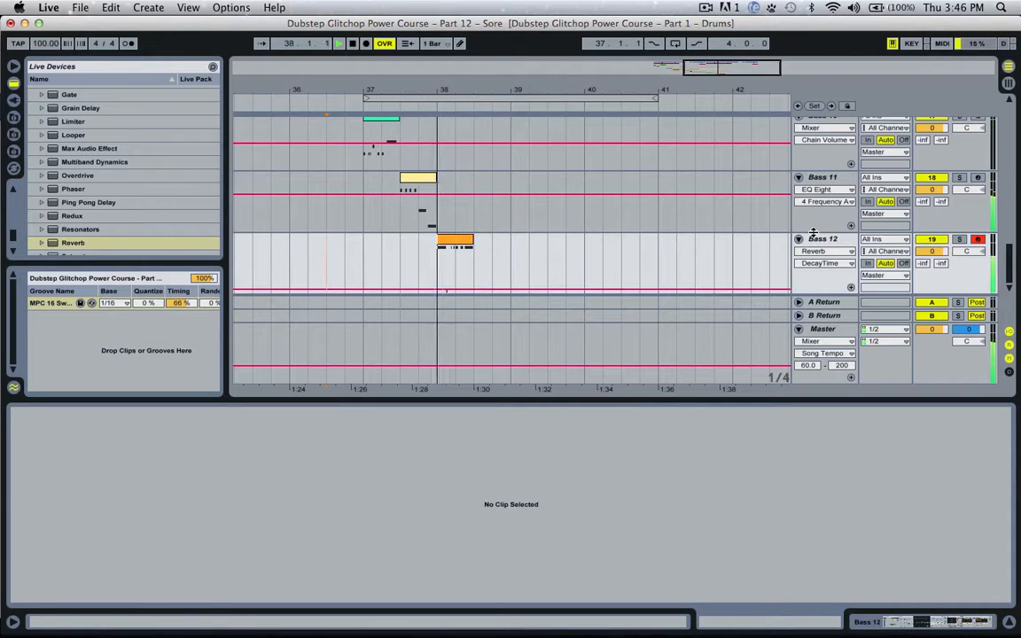
pyautogui.press('space')
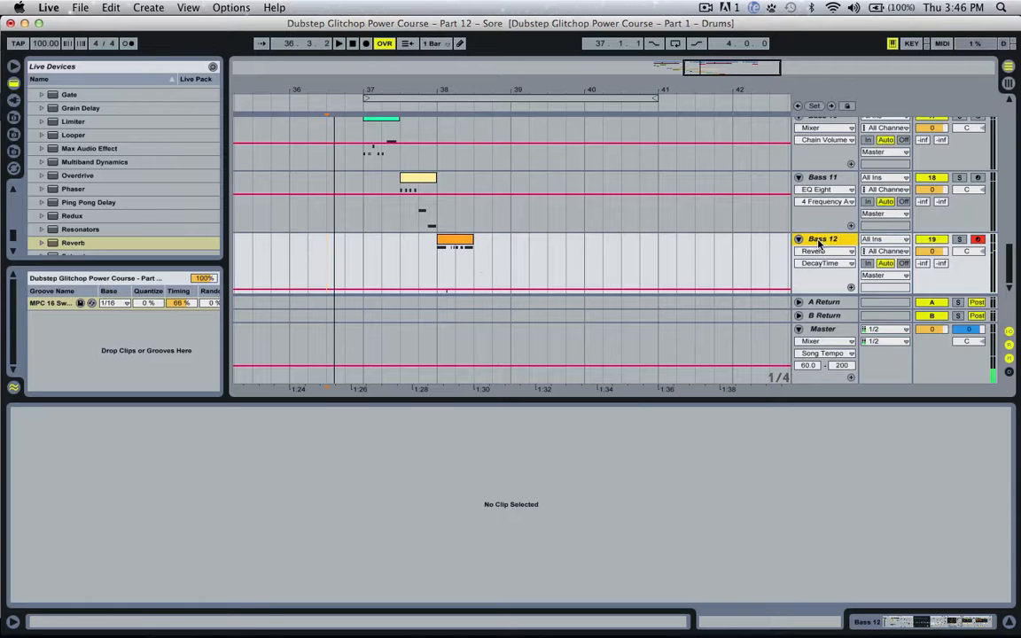
# Solo the Bass 12 track and audition its clip from 38.1.1.
pyautogui.click(438, 272)
pyautogui.click(960, 240)
pyautogui.press('space')
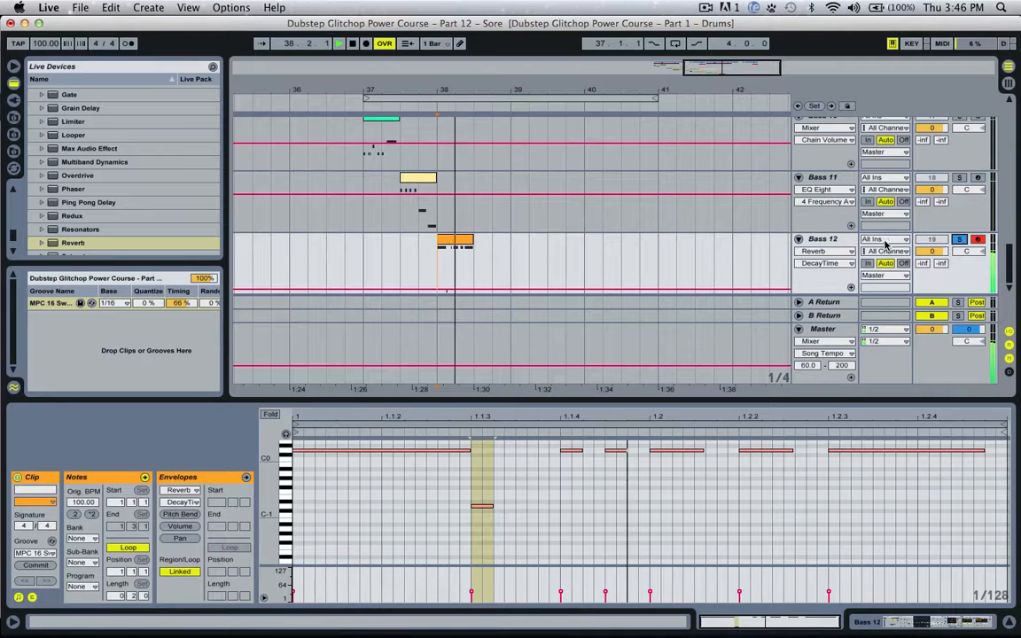
pyautogui.press('space')
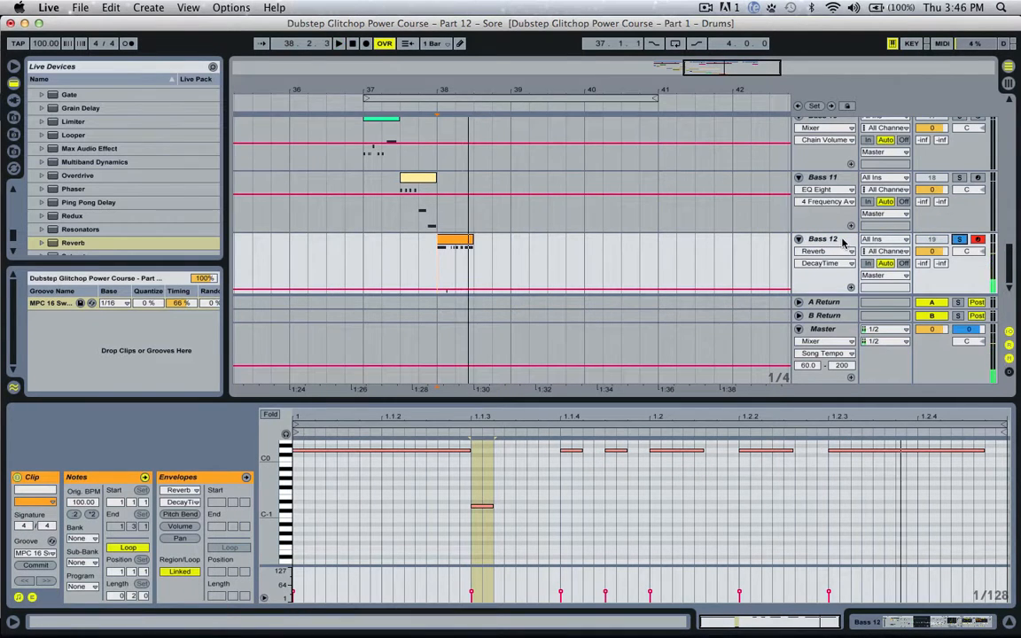
# Open the Bass 12 devices and show chain 1 of the Instrument Rack.
pyautogui.doubleClick(844, 241)
pyautogui.hscroll(-3, 566, 514)
pyautogui.hscroll(-3, 566, 513)
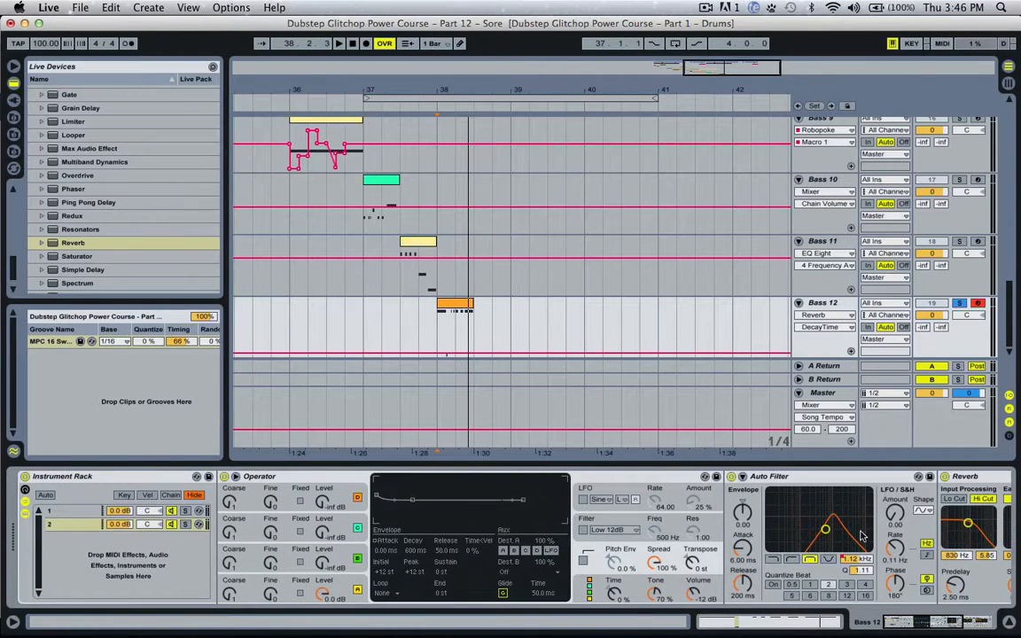
pyautogui.click(64, 514)
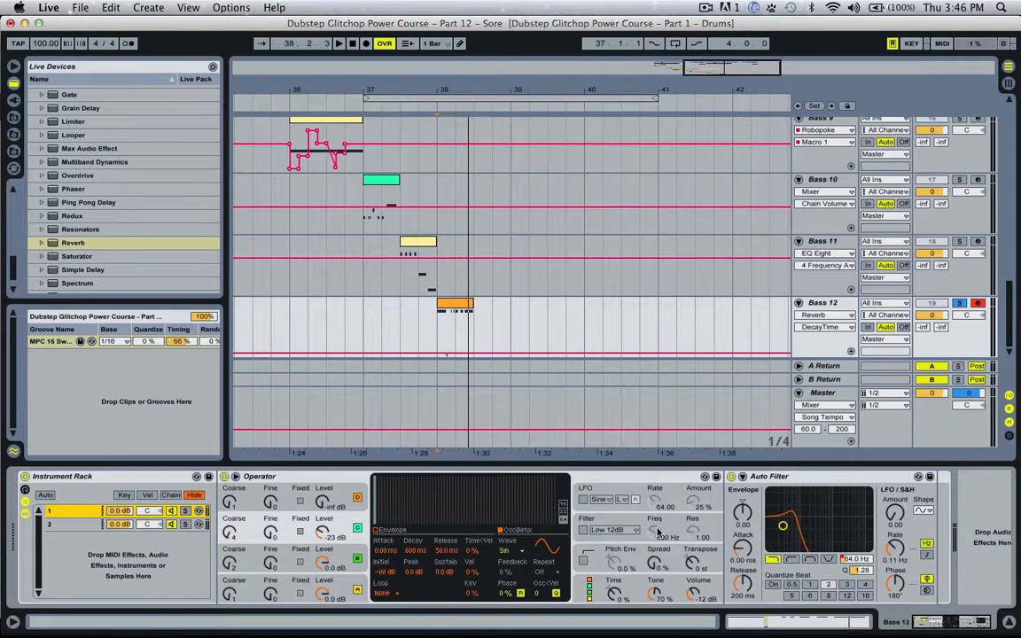
# Add a second Auto Filter to the end of chain 1, make it a 73.7 Hz high-pass, and audition it.
pyautogui.hscroll(1, 658, 532)
pyautogui.scroll(10, 76, 248)
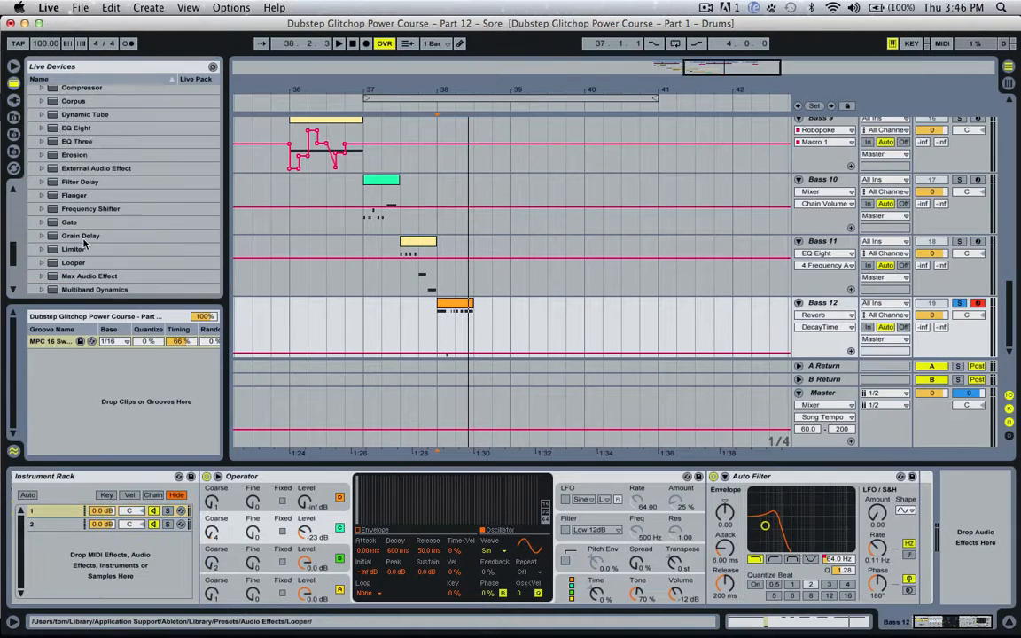
pyautogui.moveTo(81, 123); pyautogui.dragTo(828, 486)
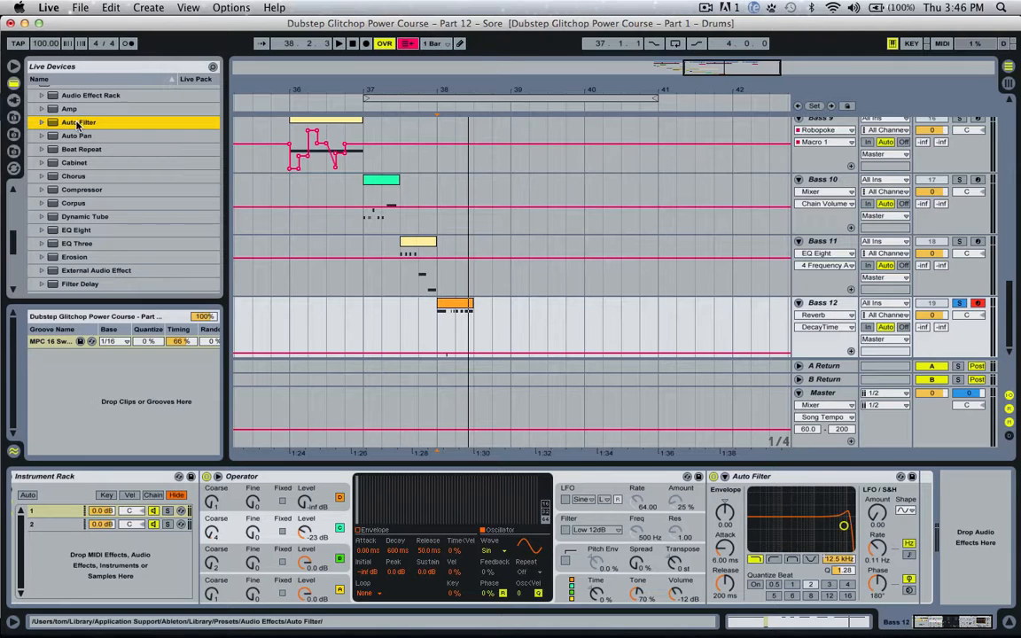
pyautogui.moveTo(79, 125)
pyautogui.mouseDown()
pyautogui.moveTo(943, 564)
pyautogui.moveTo(918, 539)
pyautogui.mouseUp()
pyautogui.press('super+z')
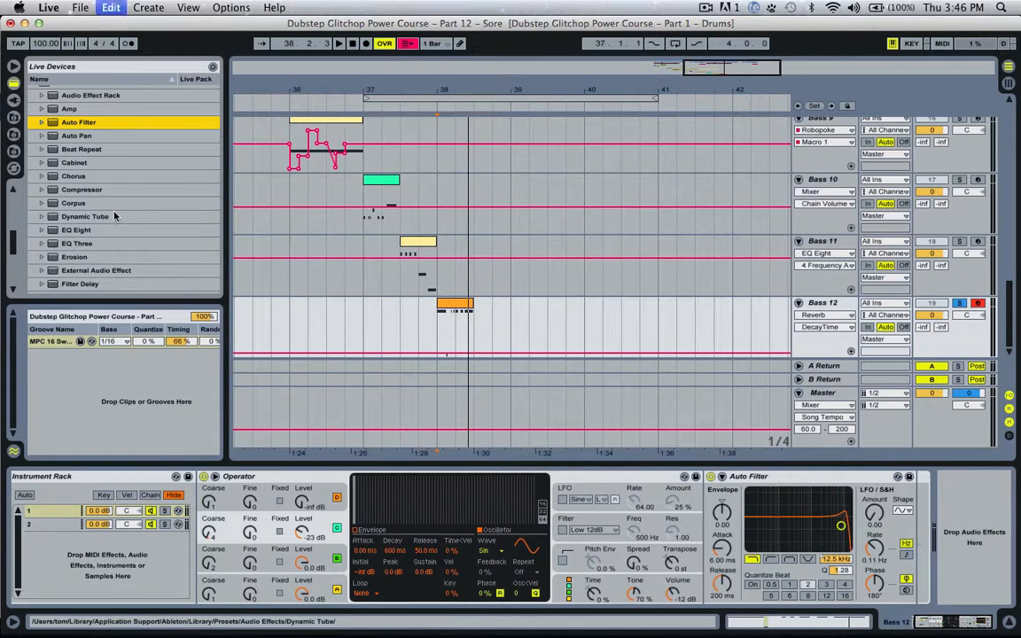
pyautogui.moveTo(95, 128)
pyautogui.mouseDown()
pyautogui.moveTo(922, 541)
pyautogui.moveTo(882, 557)
pyautogui.moveTo(859, 535)
pyautogui.mouseUp()
pyautogui.click(866, 559)
pyautogui.press('space')
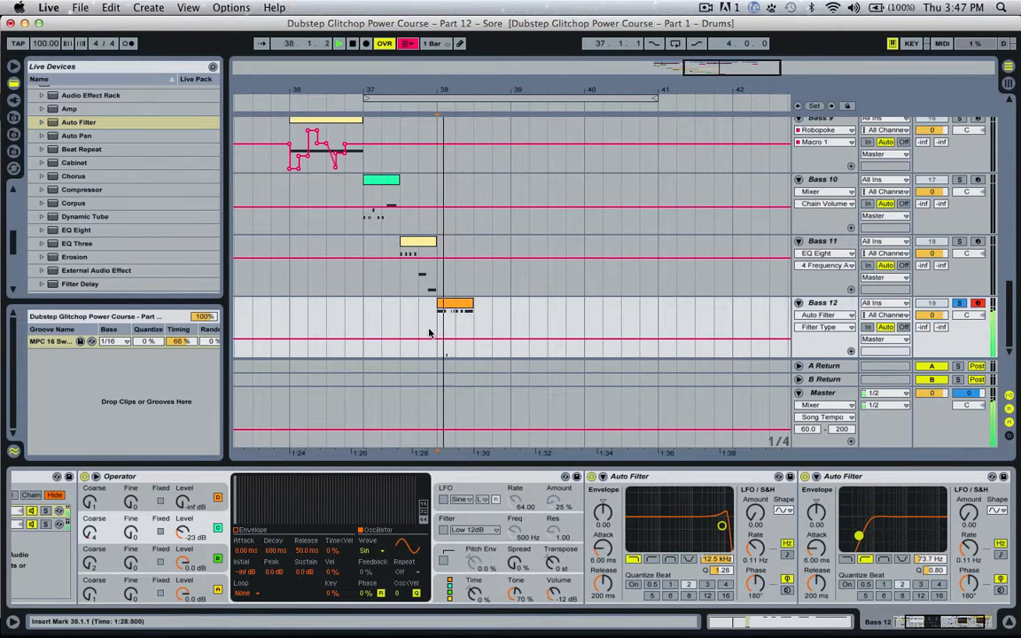
pyautogui.press('space')
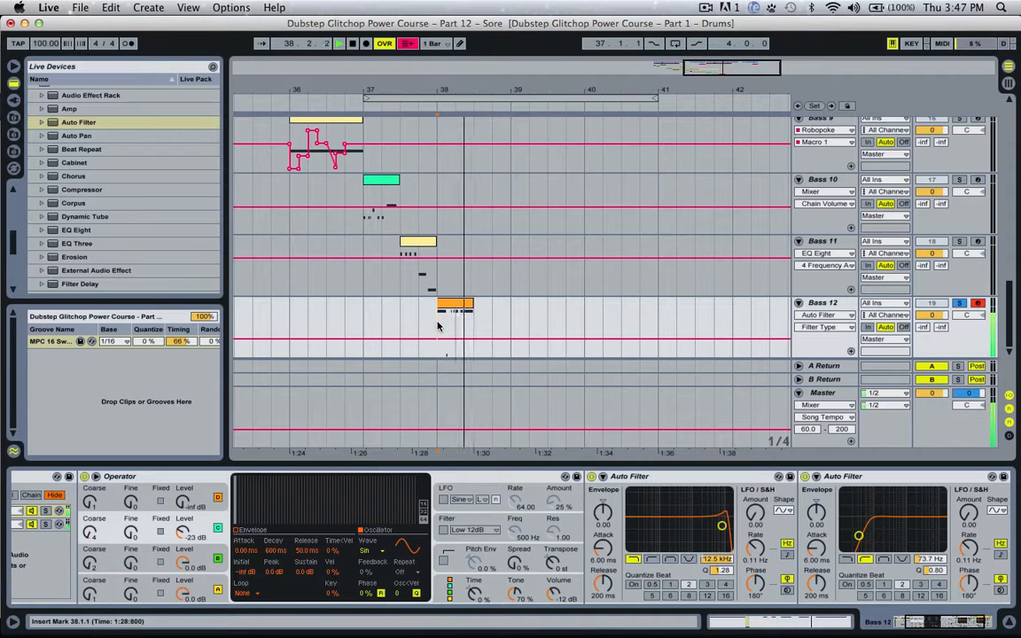
# Undo the added Auto Filter and the deletion of the second Bass 12 clip, and resume playback.
pyautogui.press('super+z')
pyautogui.press('super+z')
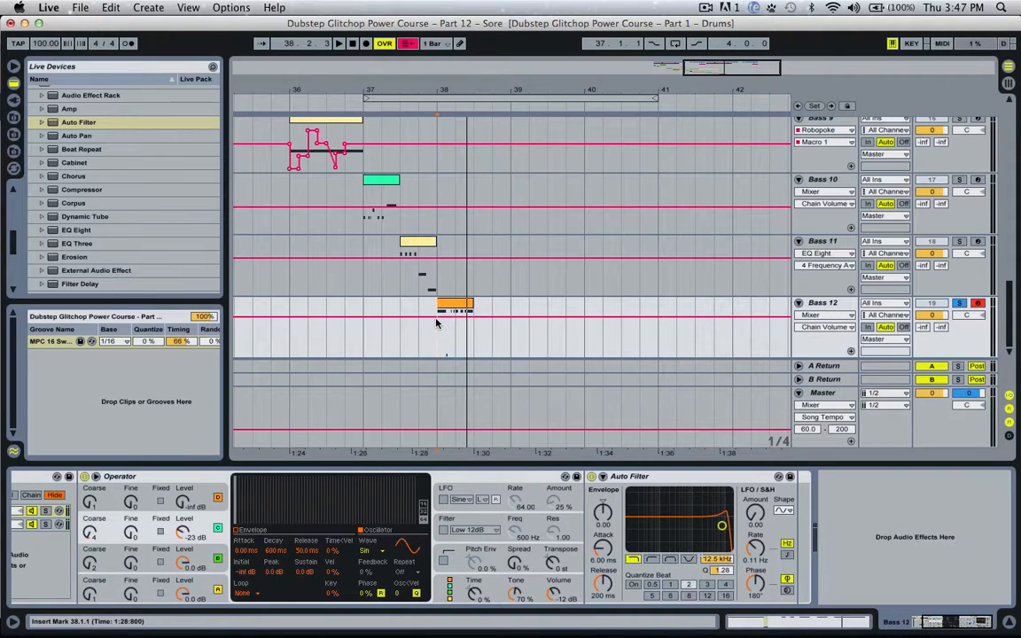
pyautogui.press('super+z')
pyautogui.press('space')
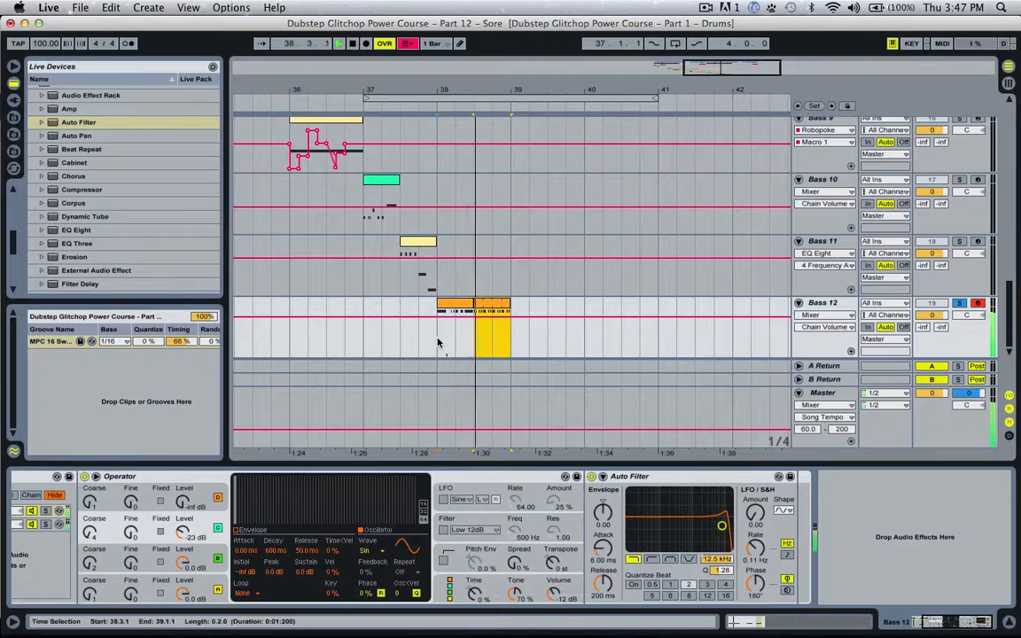
# Audition Bass 12 from 38.1.1, display the Auto Filter's Frequency automation, and re-enable the overridden automation.
pyautogui.click(437, 342)
pyautogui.press('space')
pyautogui.press('space')
pyautogui.press('space')
pyautogui.click(718, 559)
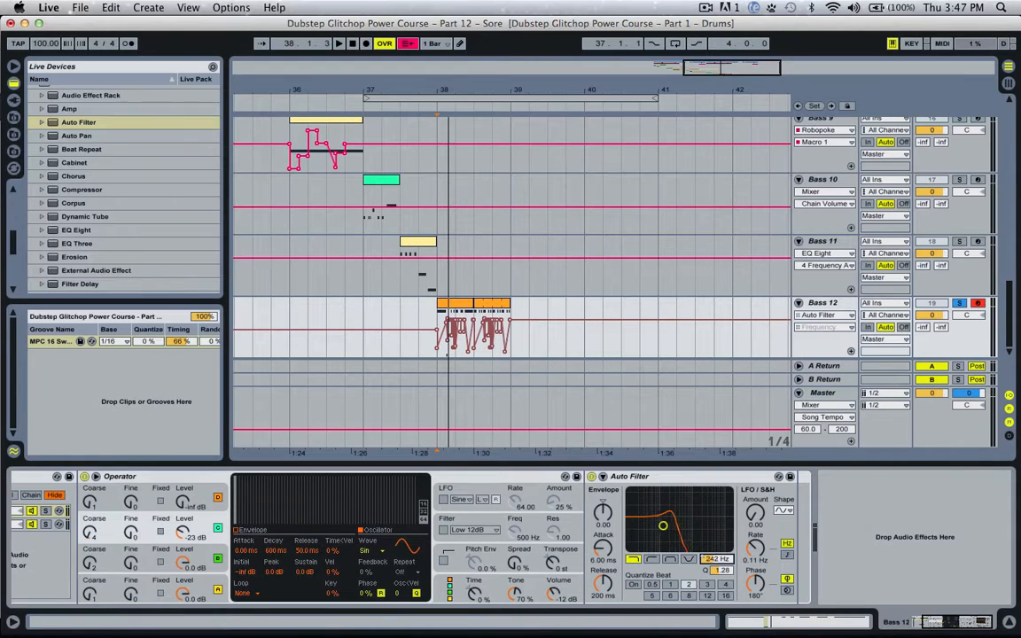
pyautogui.click(409, 46)
# Audition the filter automation and delete the second Bass 12 clip from 38.3.1 to 39.1.1.
pyautogui.click(499, 305)
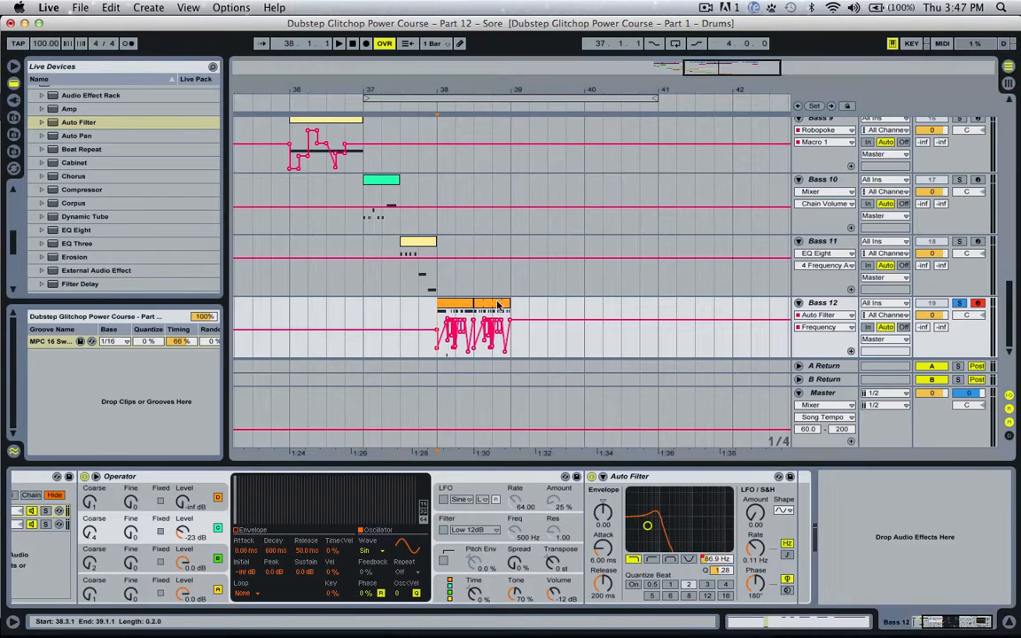
pyautogui.press('space')
pyautogui.click(497, 306)
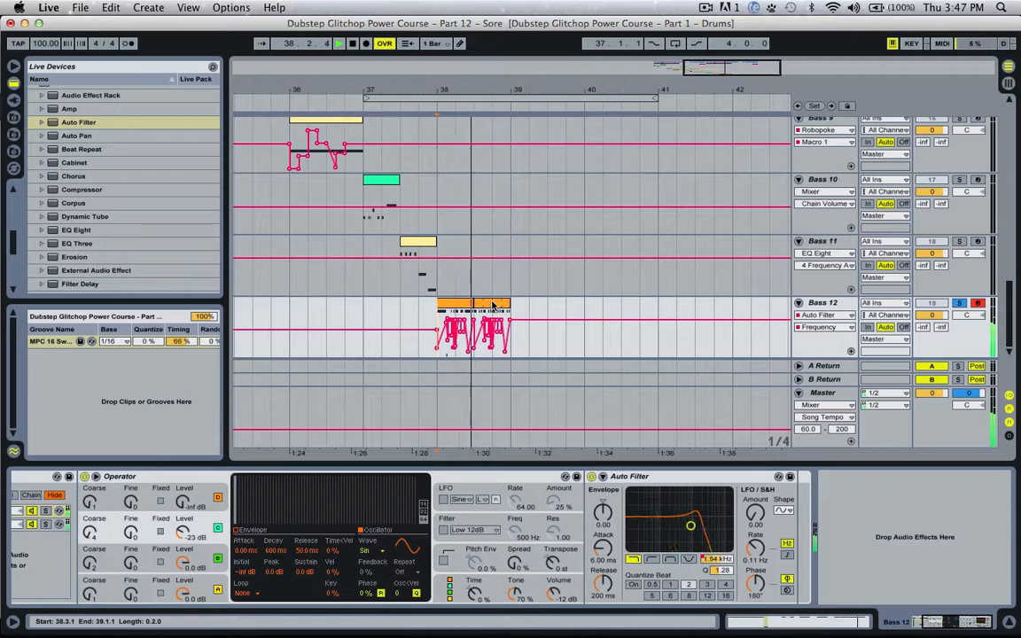
pyautogui.press('space')
pyautogui.press('Delete')
# Add a second Auto Filter after the one in chain 1 and set it to high-pass at 143 Hz.
pyautogui.hscroll(-10, 406, 324)
pyautogui.click(66, 126)
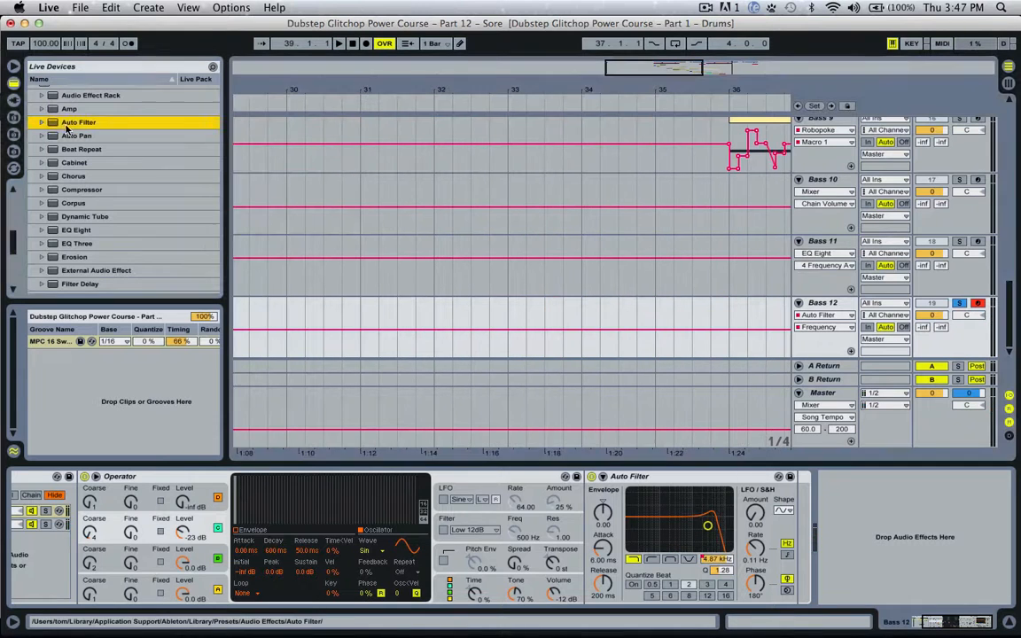
pyautogui.moveTo(842, 560); pyautogui.dragTo(805, 519)
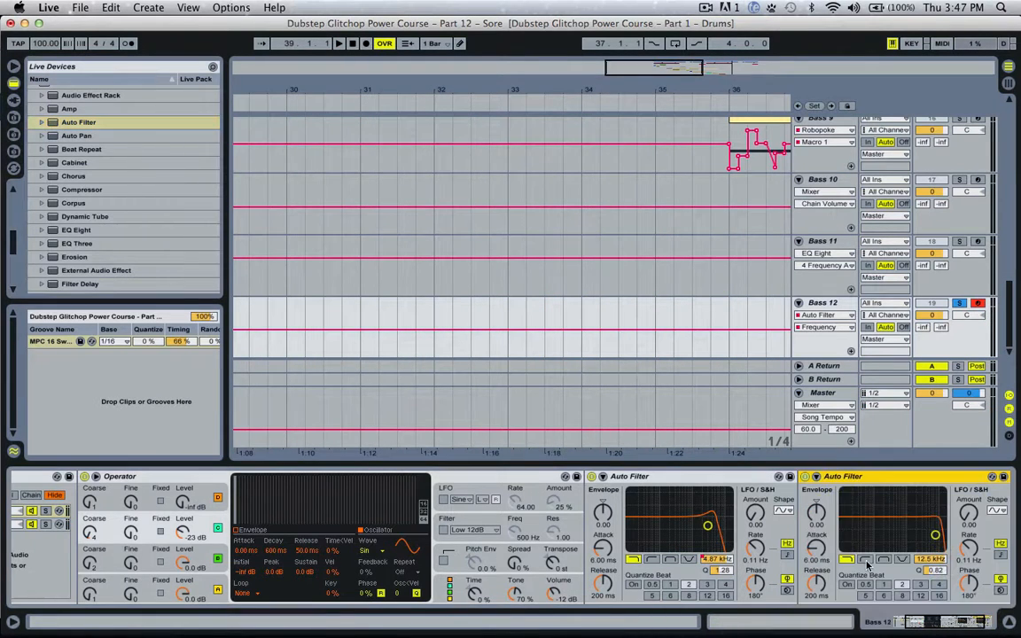
pyautogui.moveTo(868, 536); pyautogui.dragTo(869, 535)
# Audition the Bass 12 clip while adjusting the high-pass Auto Filter to a cutoff of 130 Hz with Q 0.83.
pyautogui.hscroll(5, 598, 209)
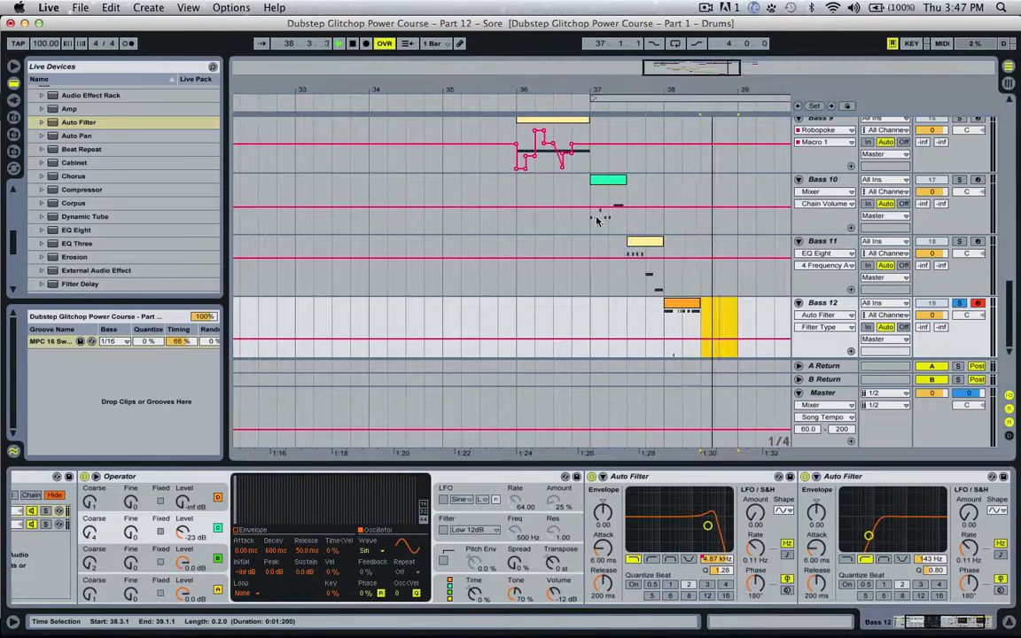
pyautogui.click(650, 306)
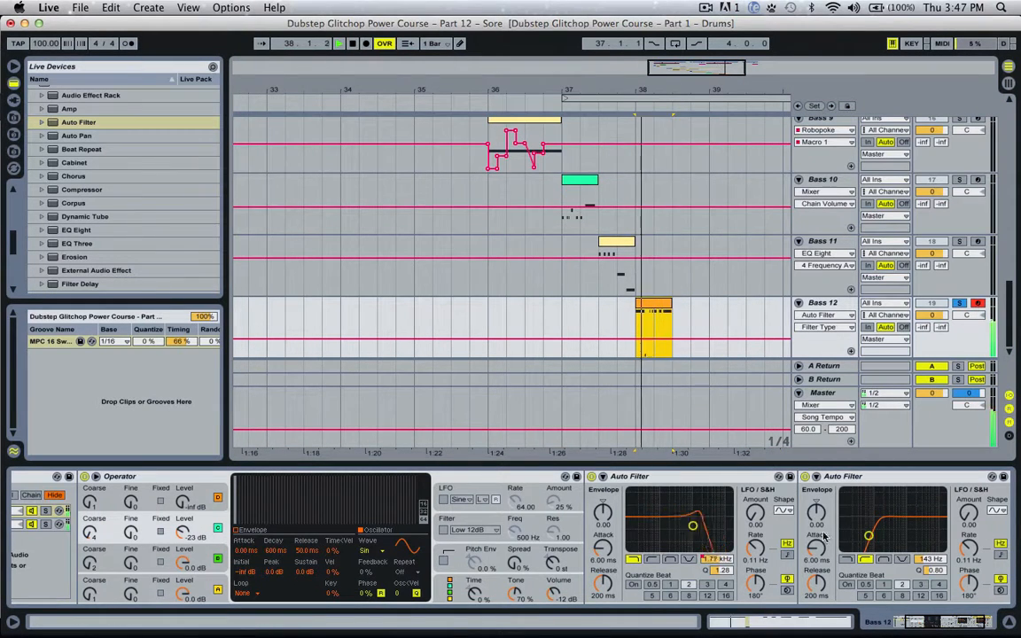
pyautogui.moveTo(869, 536); pyautogui.dragTo(871, 536)
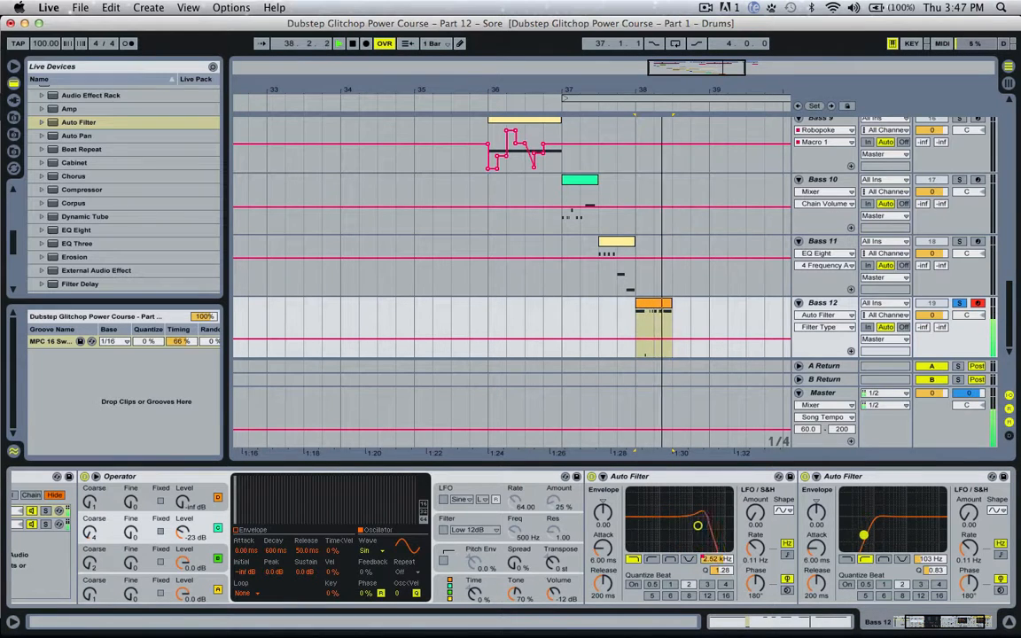
pyautogui.press('space')
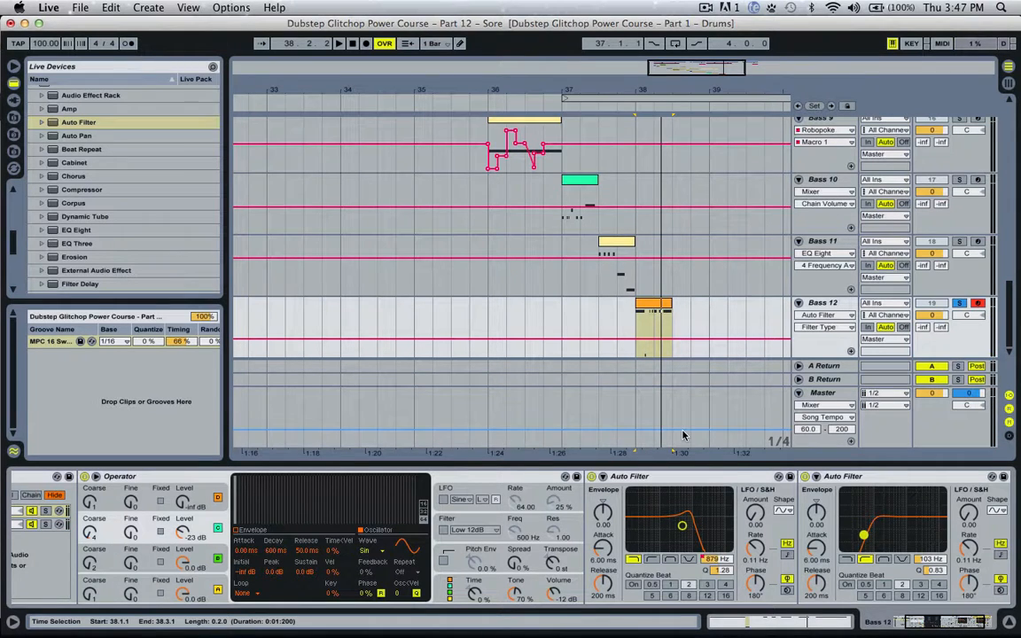
pyautogui.press('space')
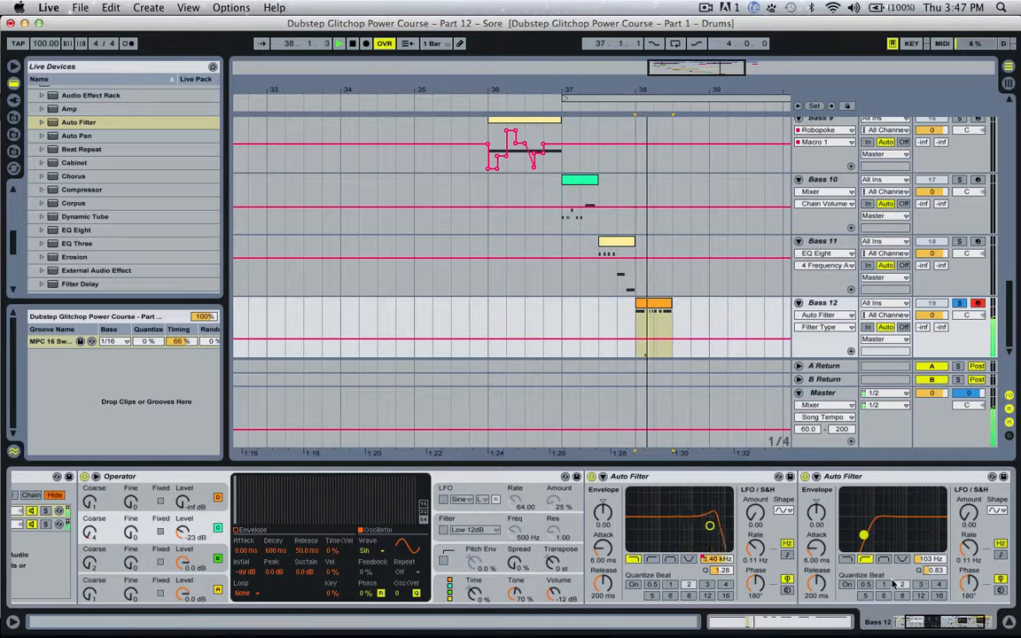
pyautogui.press('space')
pyautogui.press('space')
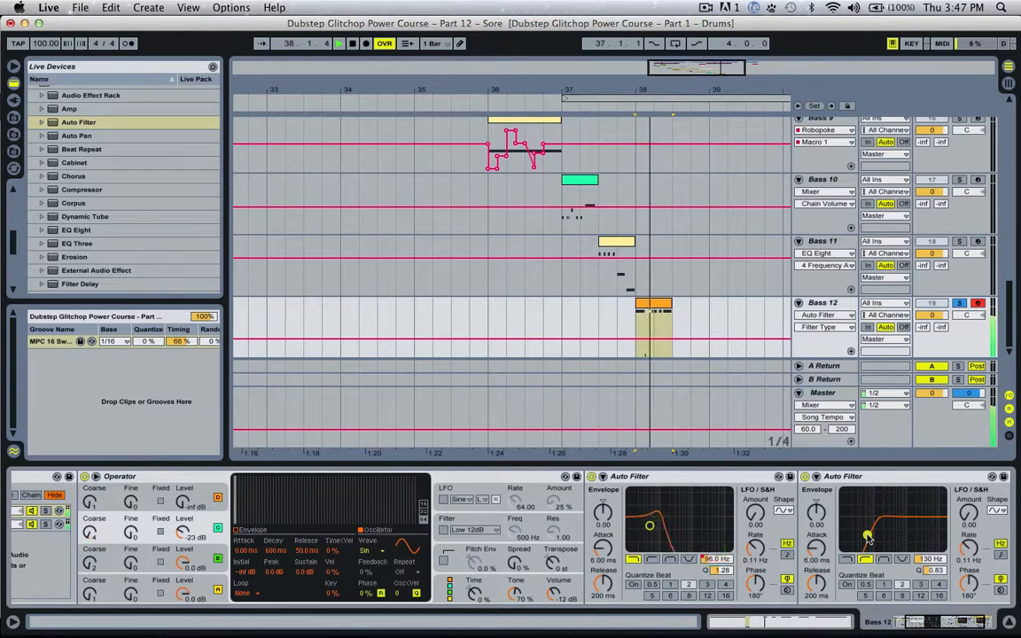
pyautogui.press('space')
# Add an Operator to the Instrument Rack as a third chain and name the chain Sub.
pyautogui.moveTo(918, 620); pyautogui.dragTo(899, 619)
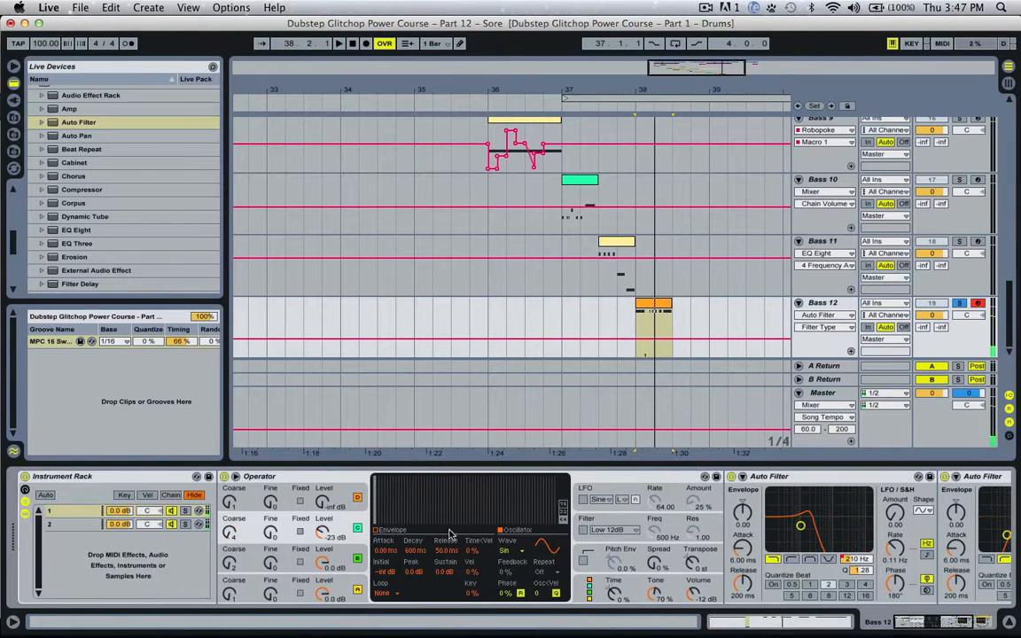
pyautogui.click(71, 525)
pyautogui.scroll(10, 69, 143)
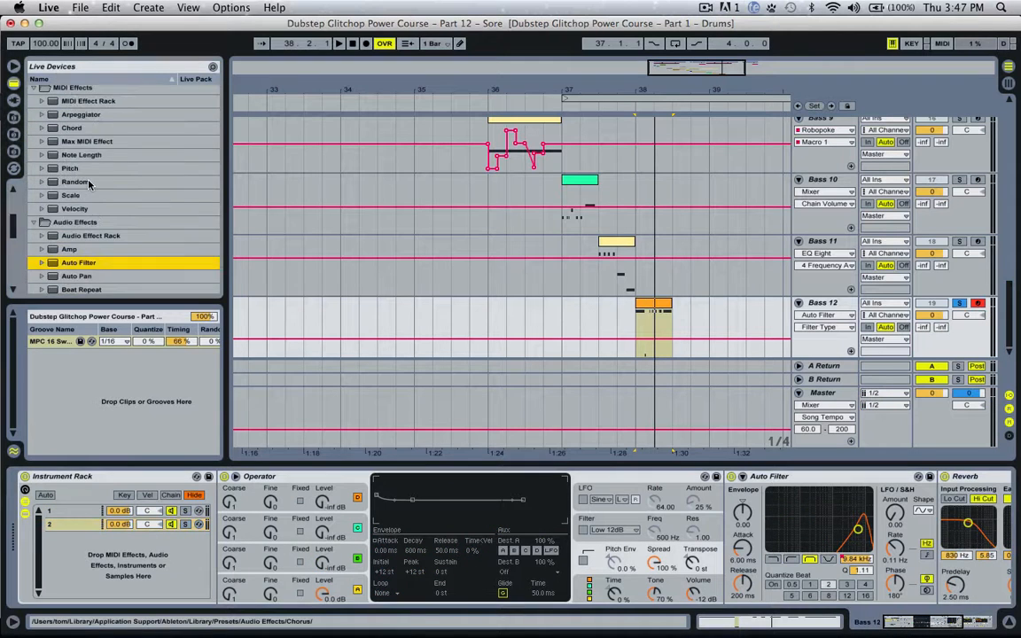
pyautogui.moveTo(76, 216); pyautogui.dragTo(65, 542)
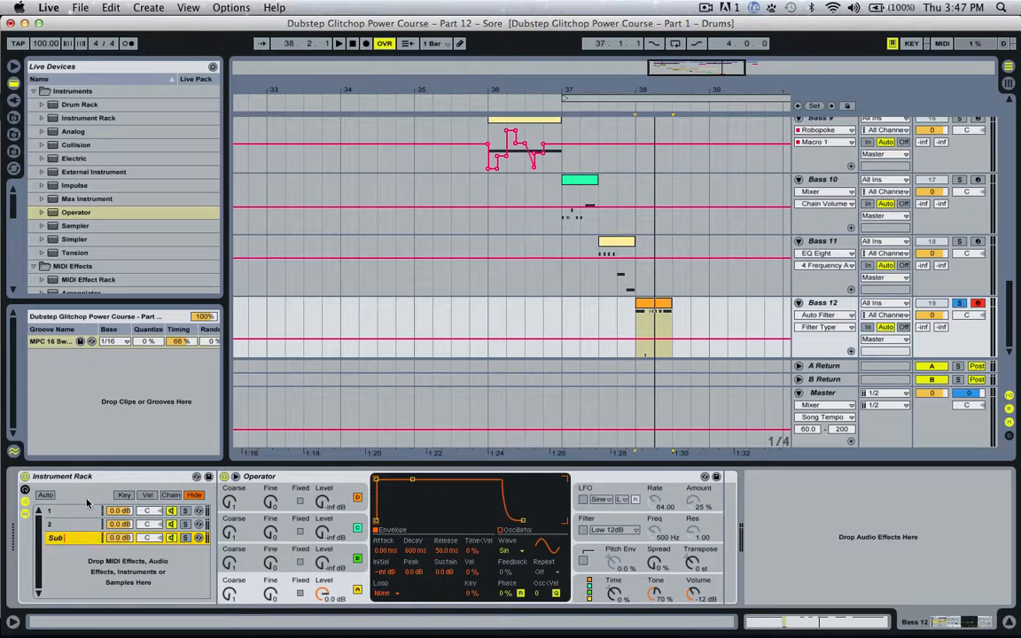
# Enable the pitch envelope on the Sub Operator at 100%, shape it with a +27 st peak and 73.5 ms decay, and audition it.
pyautogui.press('space')
pyautogui.press('space')
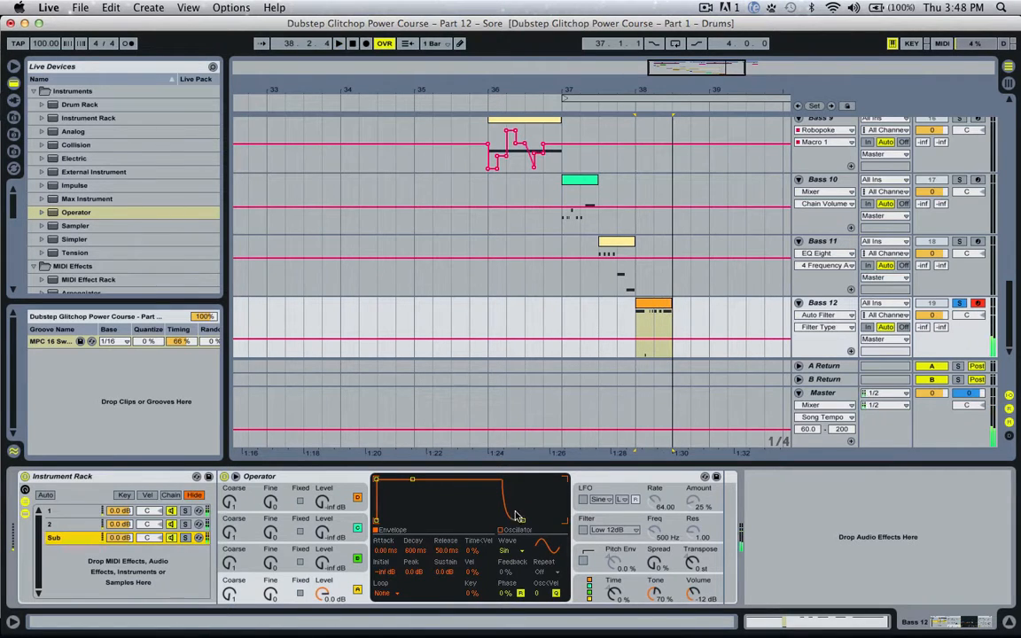
pyautogui.click(583, 560)
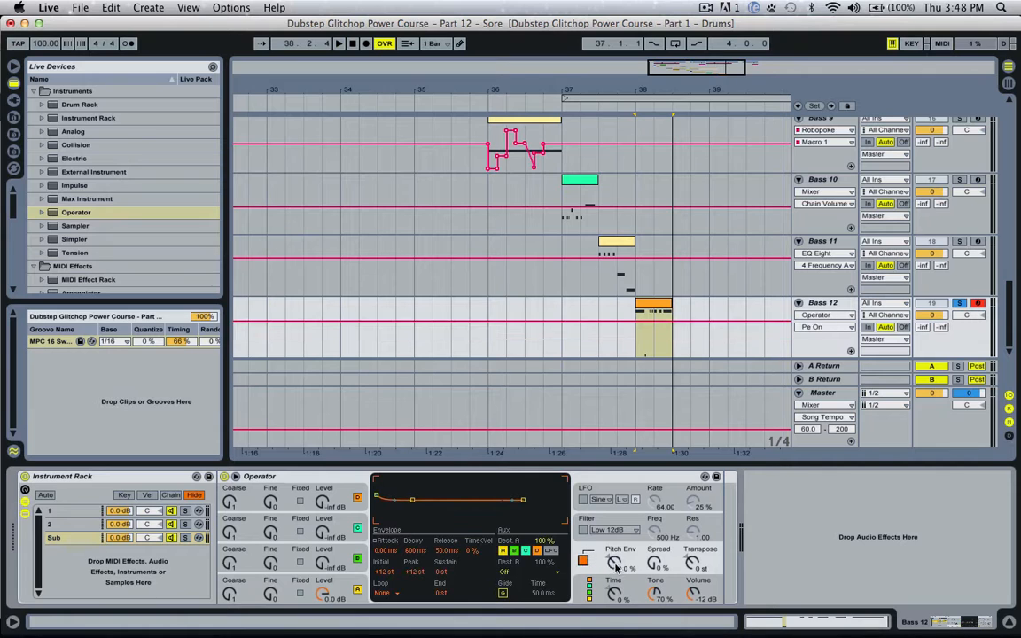
pyautogui.moveTo(615, 568); pyautogui.dragTo(615, 564)
pyautogui.moveTo(413, 549); pyautogui.dragTo(408, 564)
pyautogui.press('space')
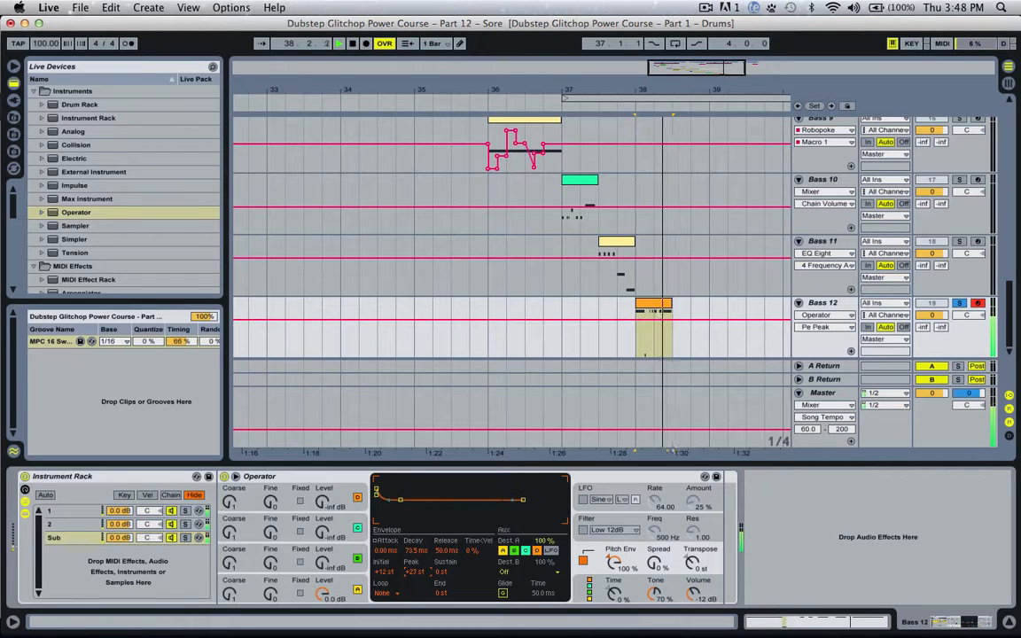
# Solo the Sub chain and compare its sound with the pitch envelope off and on.
pyautogui.press('space')
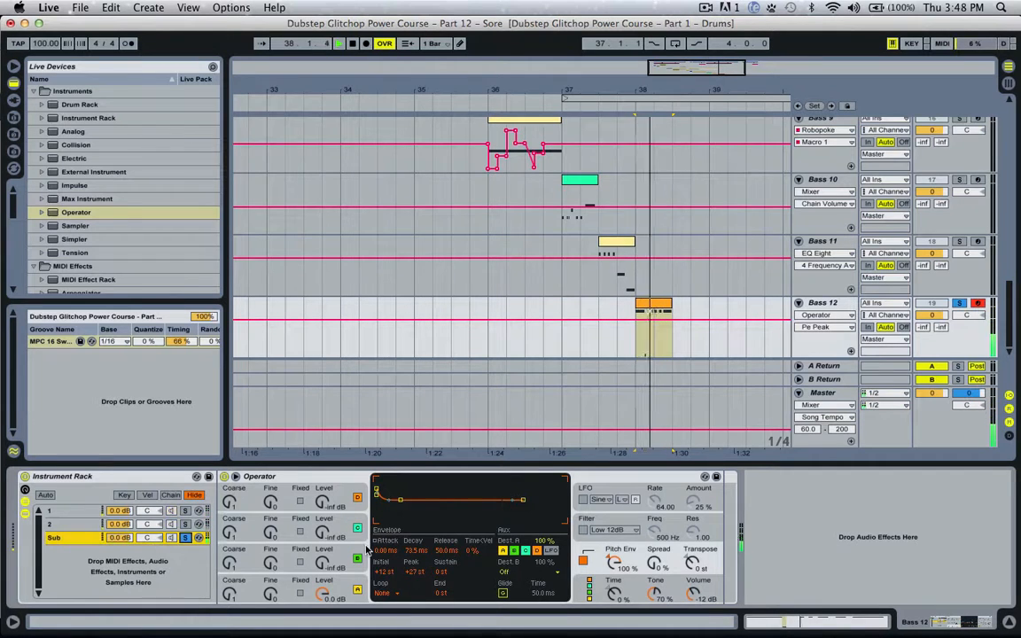
pyautogui.press('space')
pyautogui.press('space')
pyautogui.press('space')
pyautogui.click(584, 561)
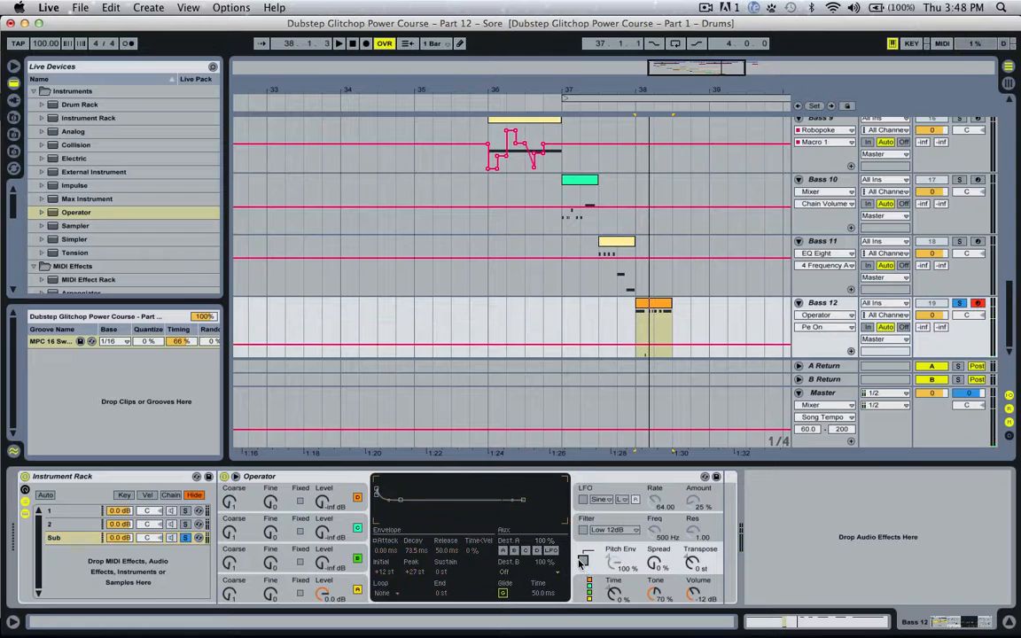
pyautogui.press('space')
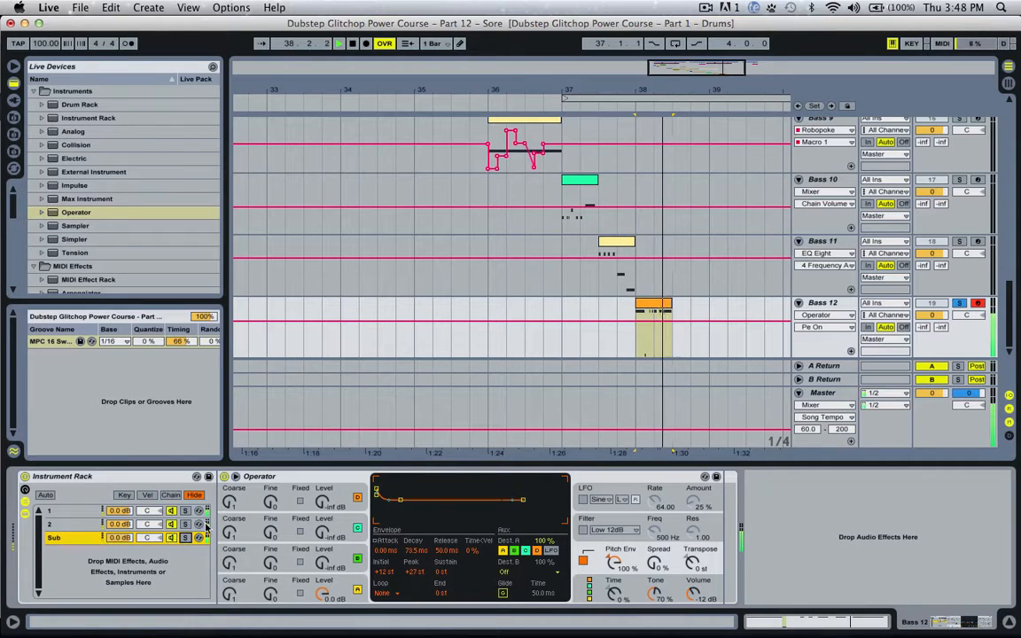
# Unsolo Bass 12 and set chain 1's high-pass Auto Filter cutoff to 77.2 Hz, auditioning the part in the full mix.
pyautogui.click(959, 304)
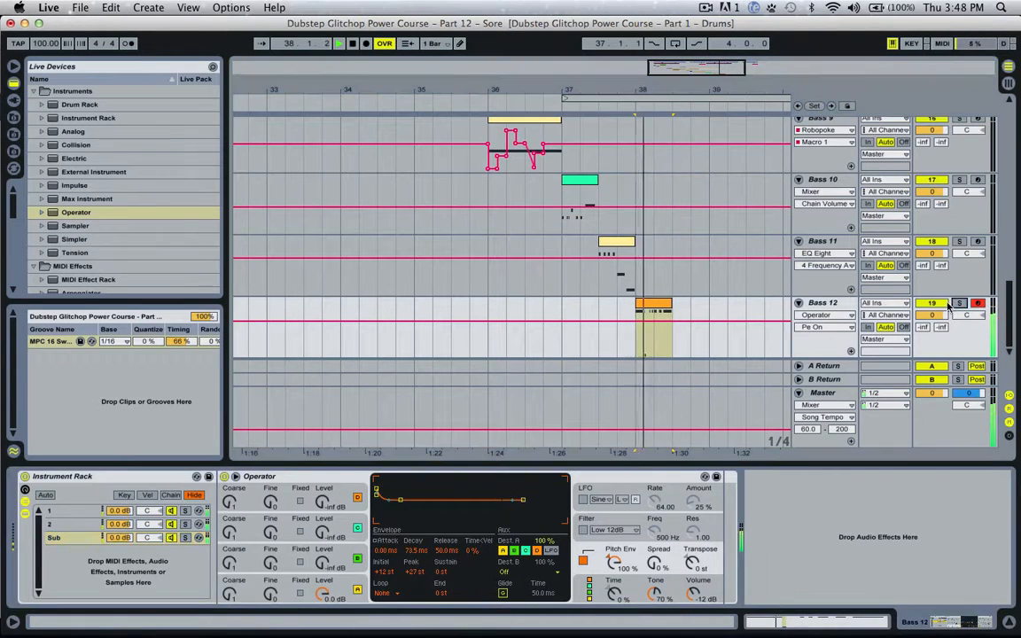
pyautogui.press('space')
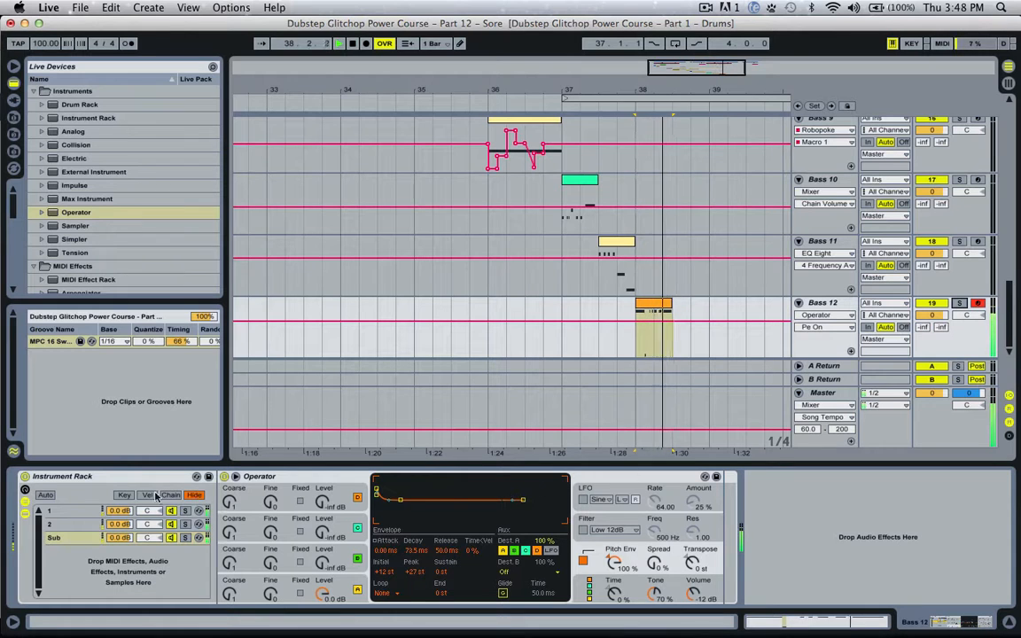
pyautogui.click(86, 511)
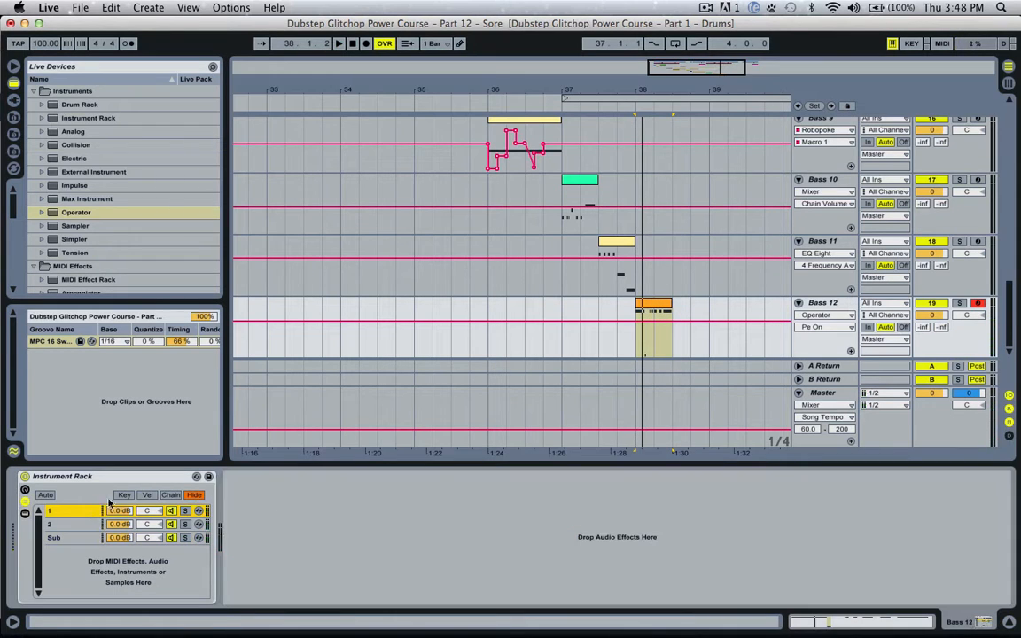
pyautogui.doubleClick(86, 511)
pyautogui.hscroll(3, 872, 556)
pyautogui.hscroll(2, 871, 556)
pyautogui.moveTo(897, 560); pyautogui.dragTo(897, 572)
pyautogui.press('space')
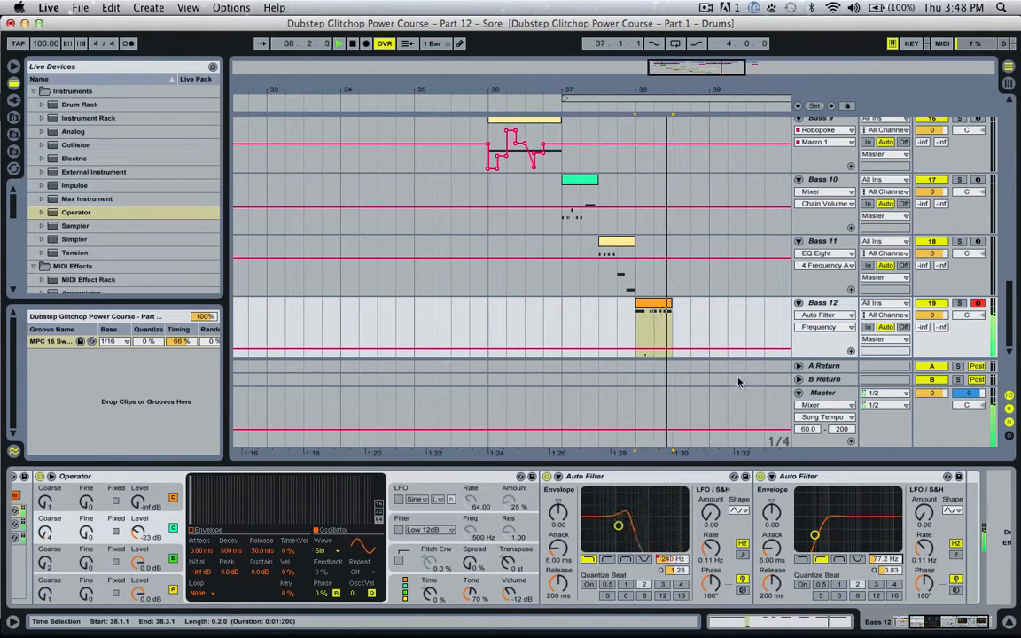
pyautogui.press('space')
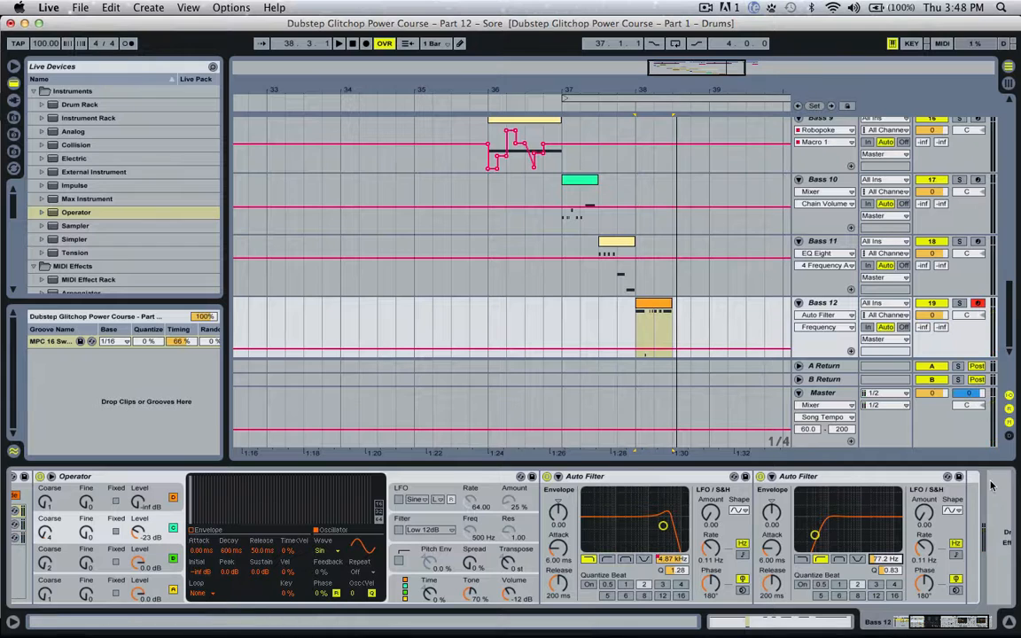
# Show the Instrument Rack's macro controls, rename the rack with a first name, and audition the part.
pyautogui.hscroll(-3, 677, 506)
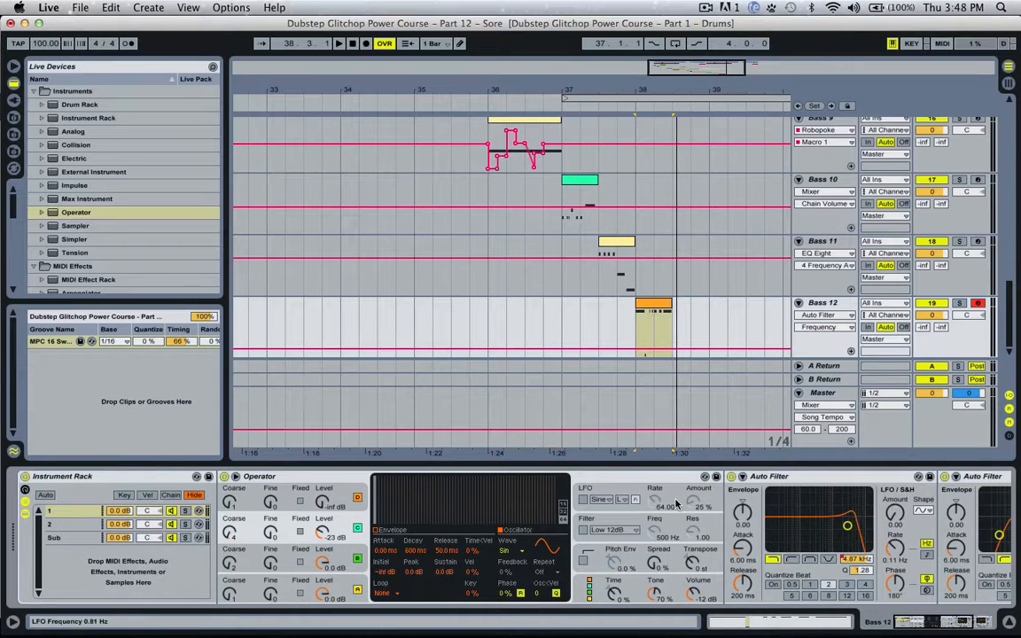
pyautogui.click(24, 487)
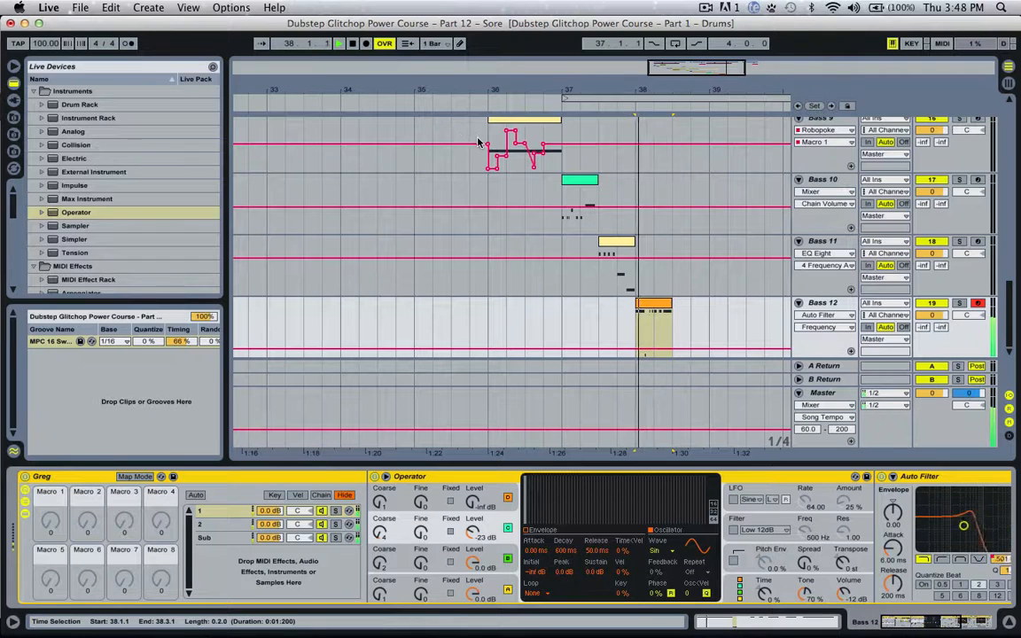
pyautogui.press('space')
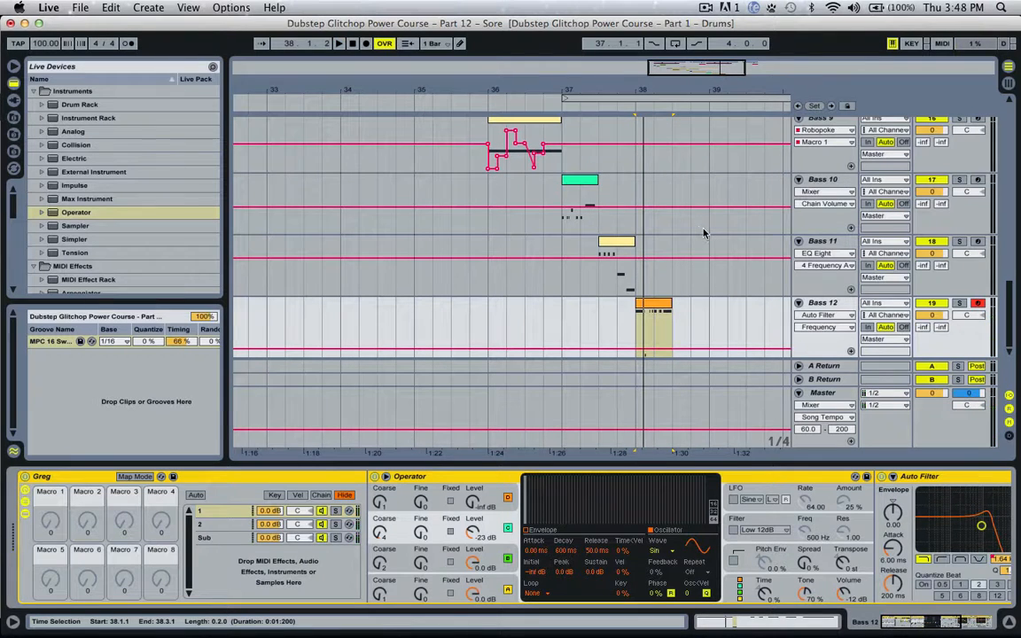